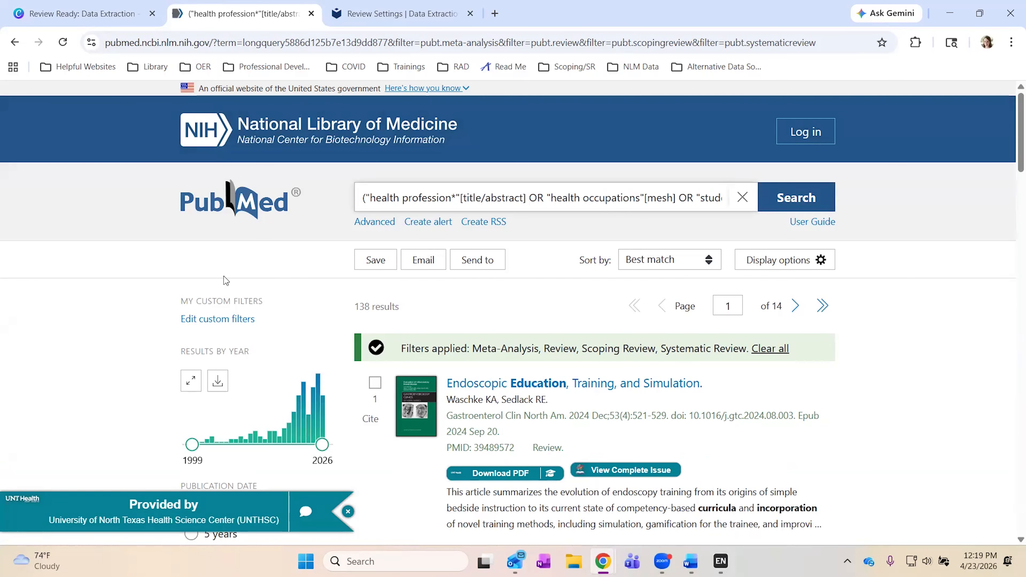
Restrict PubMed results to 2013–2026 by year and clear all article-type filters, leaving 858 results.
scroll(113, 390, down, 5)
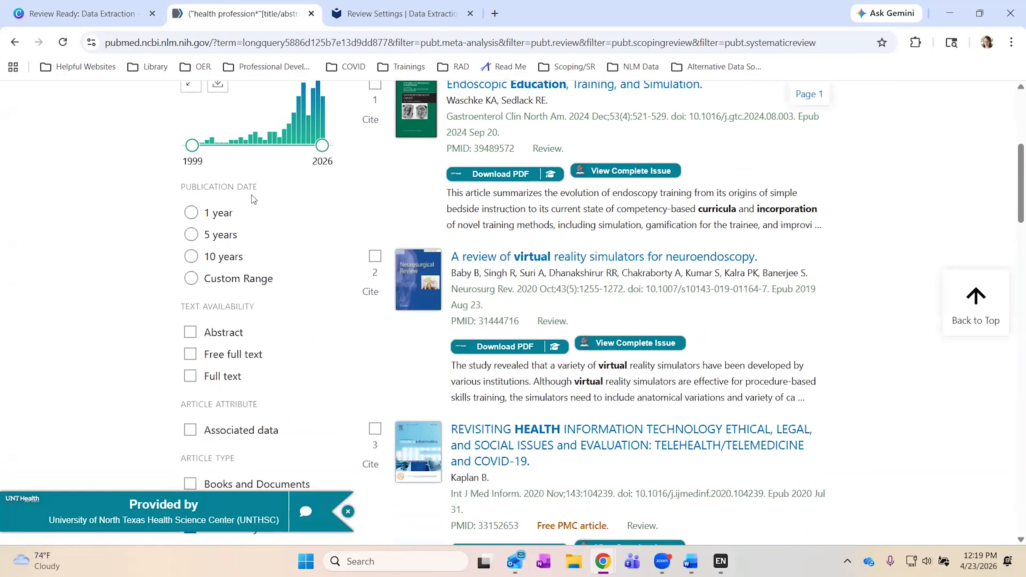
drag(213, 141, 265, 144)
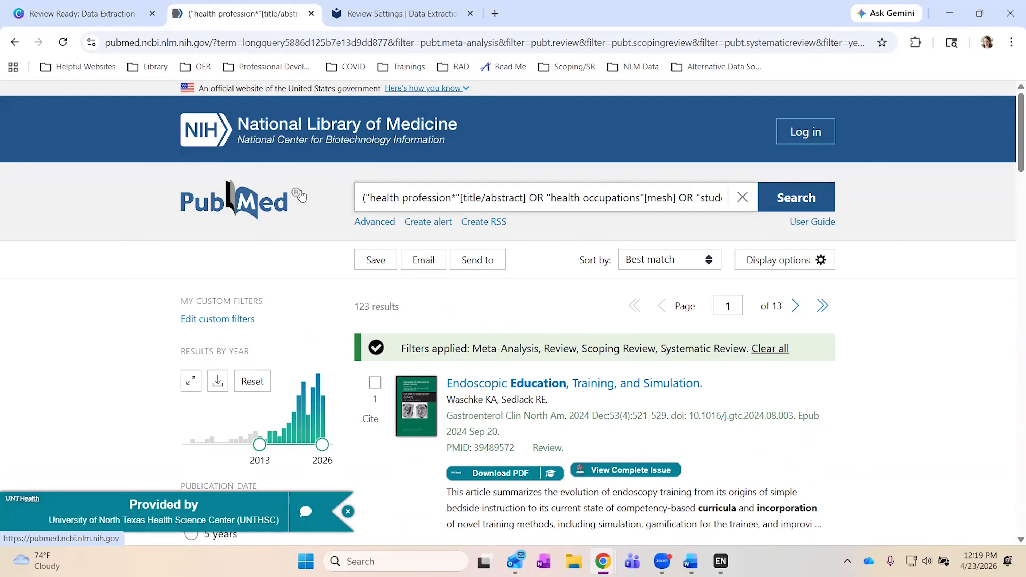
click(770, 348)
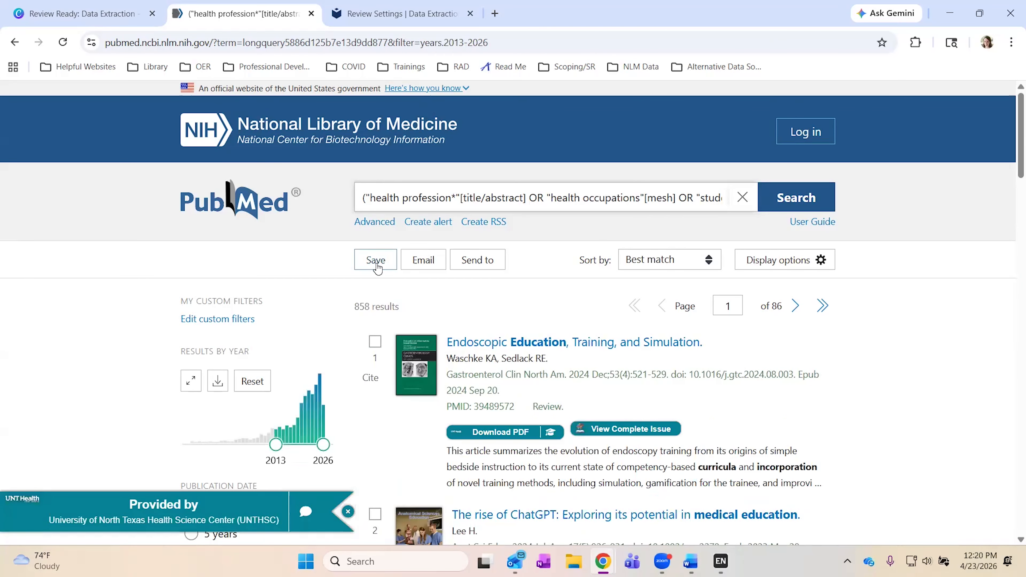
Send all 858 results to a citation manager and create the citation file.
click(375, 343)
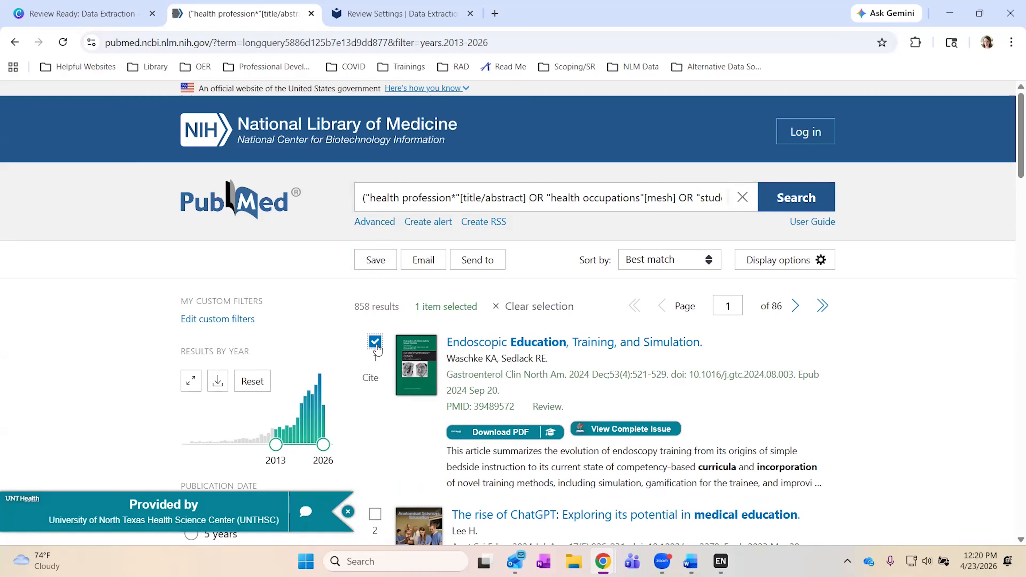
click(479, 263)
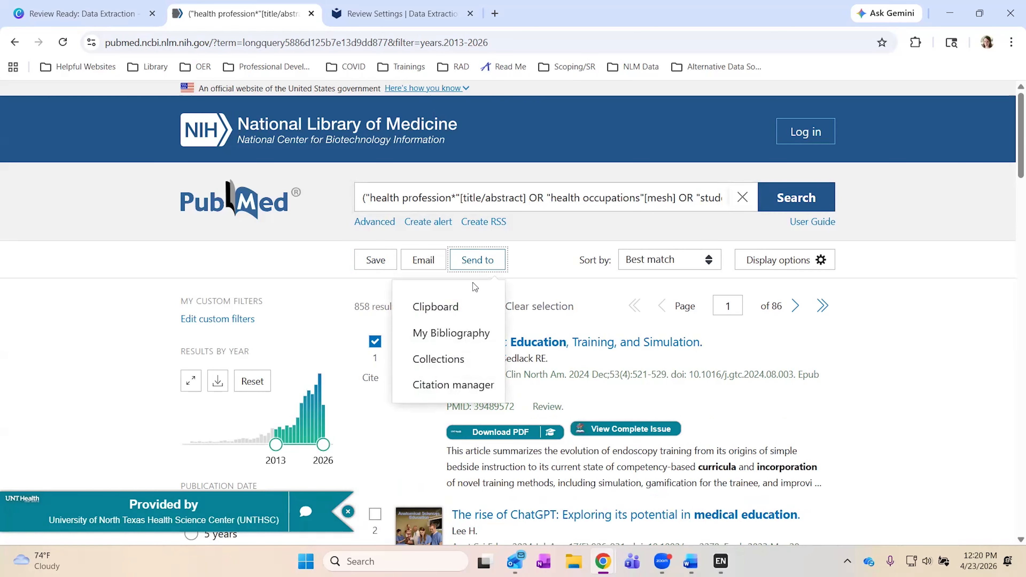
click(442, 386)
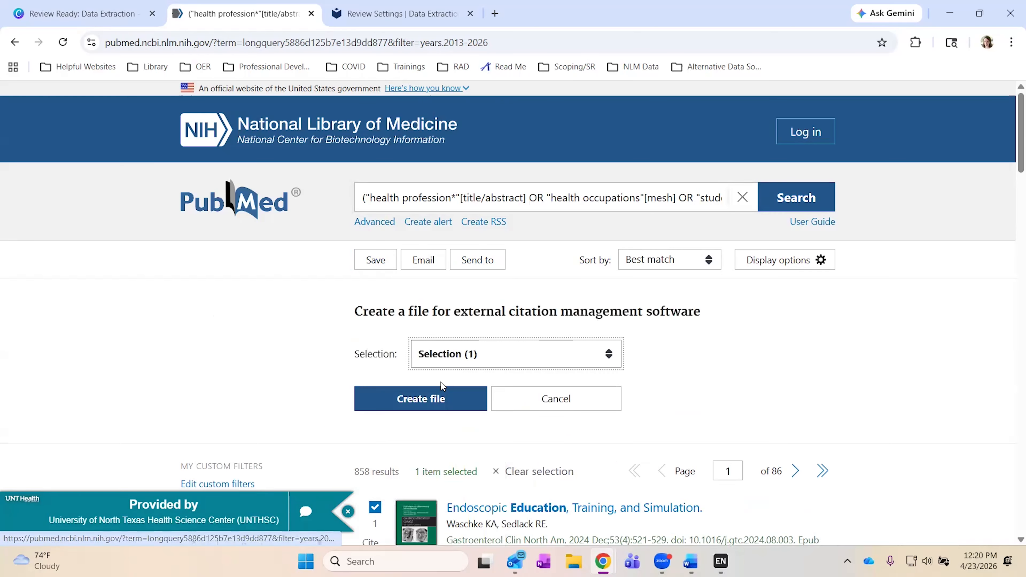
click(462, 365)
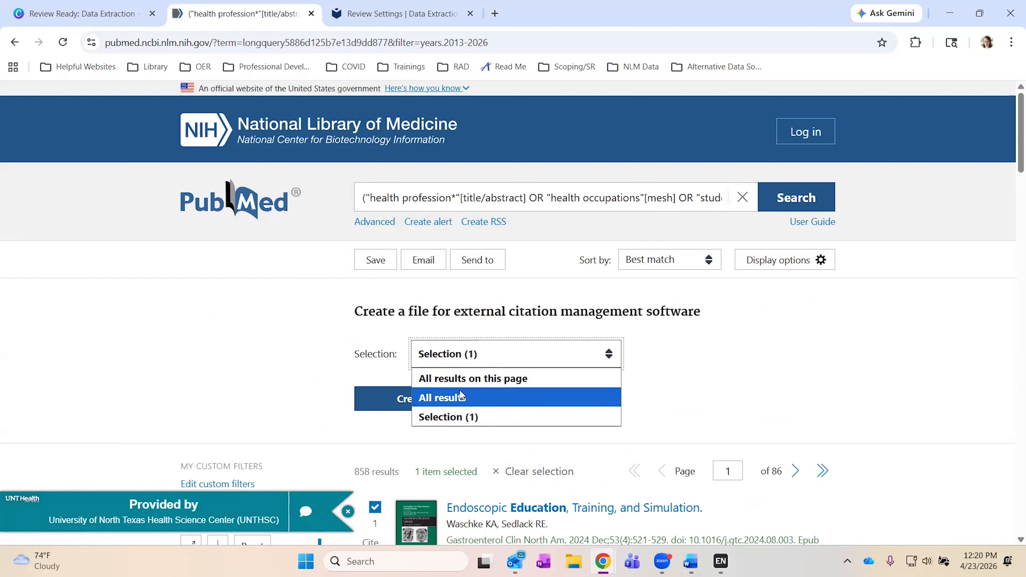
click(462, 396)
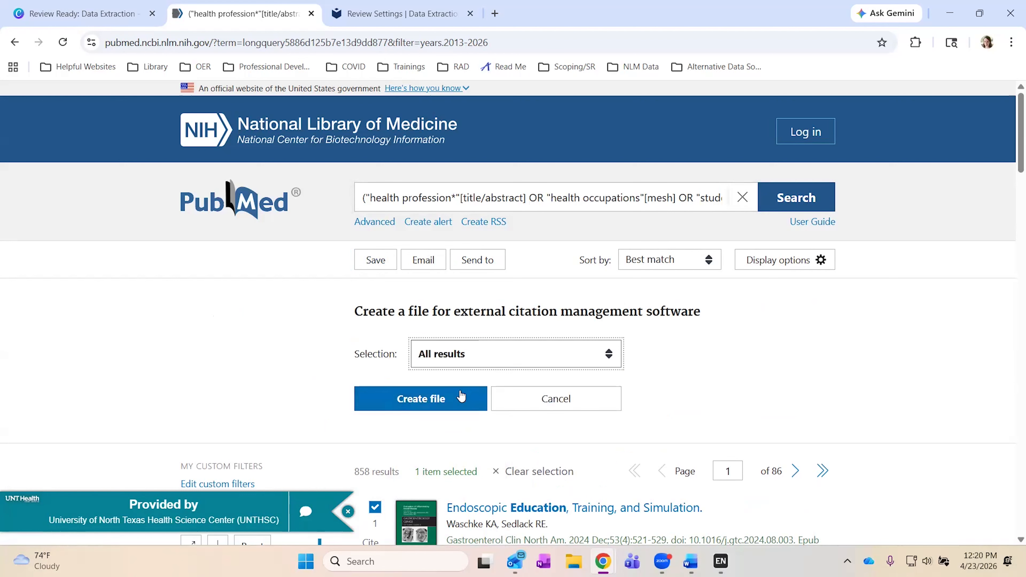
click(405, 408)
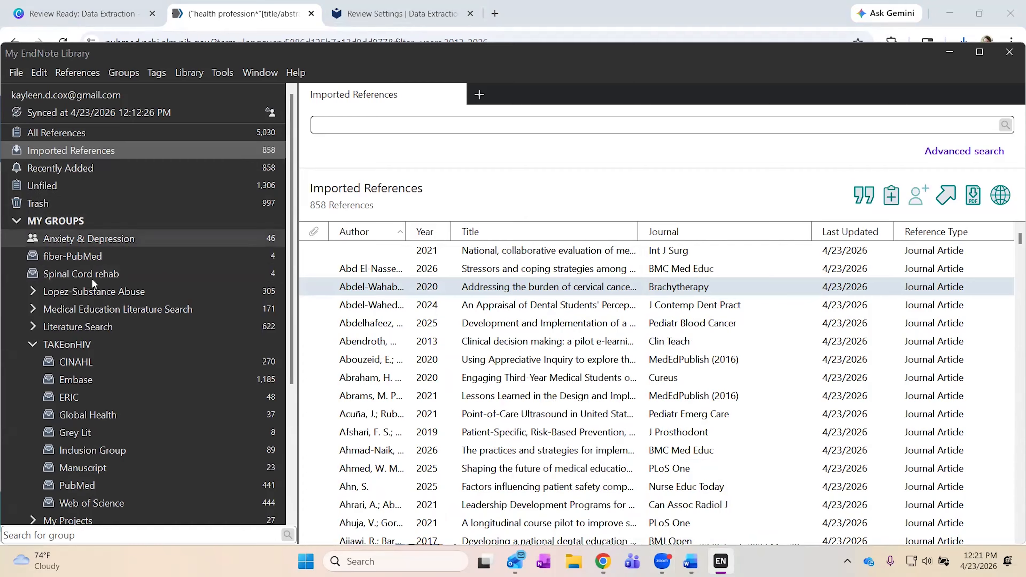
Bring up the group management menu in EndNote's My Groups list.
right_click(143, 274)
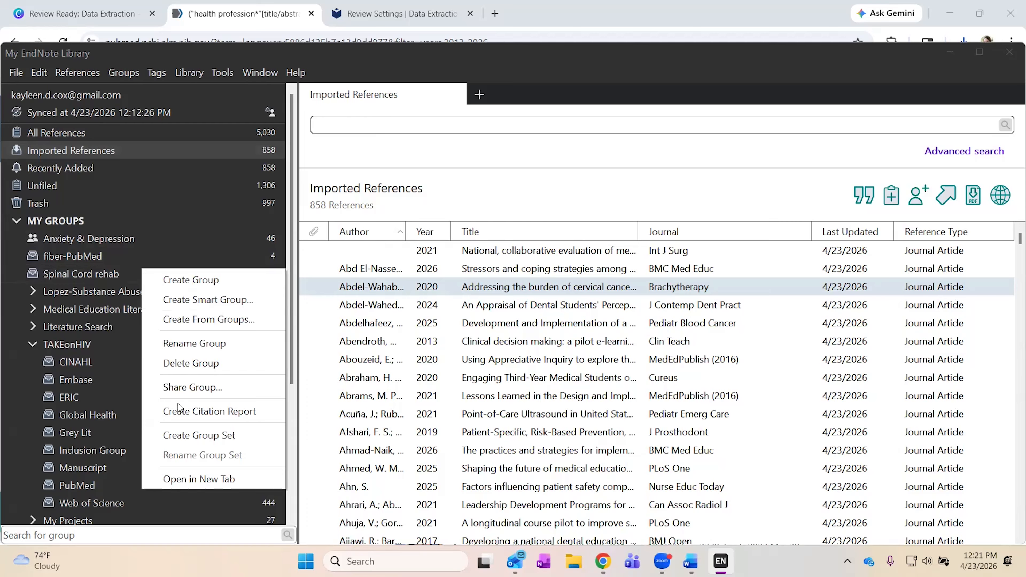
Create a new group set named 'Systematic Review'.
click(180, 435)
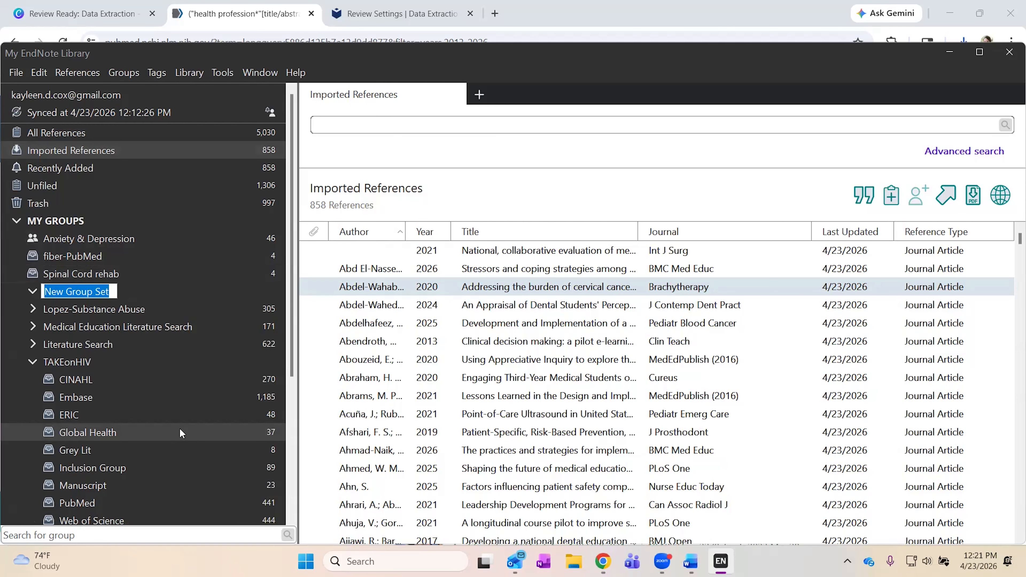
text(Syst)
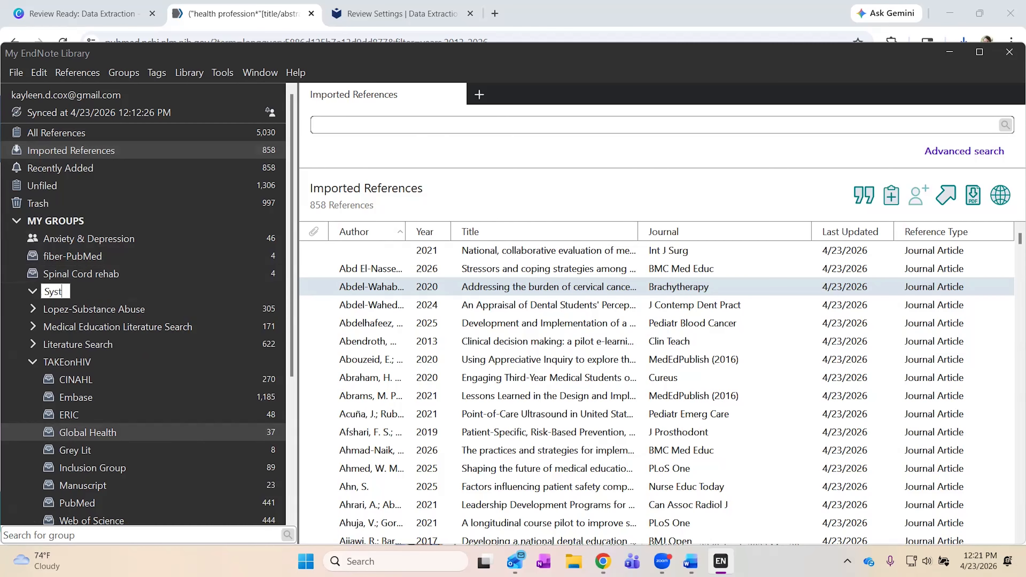
text(ematic Review)
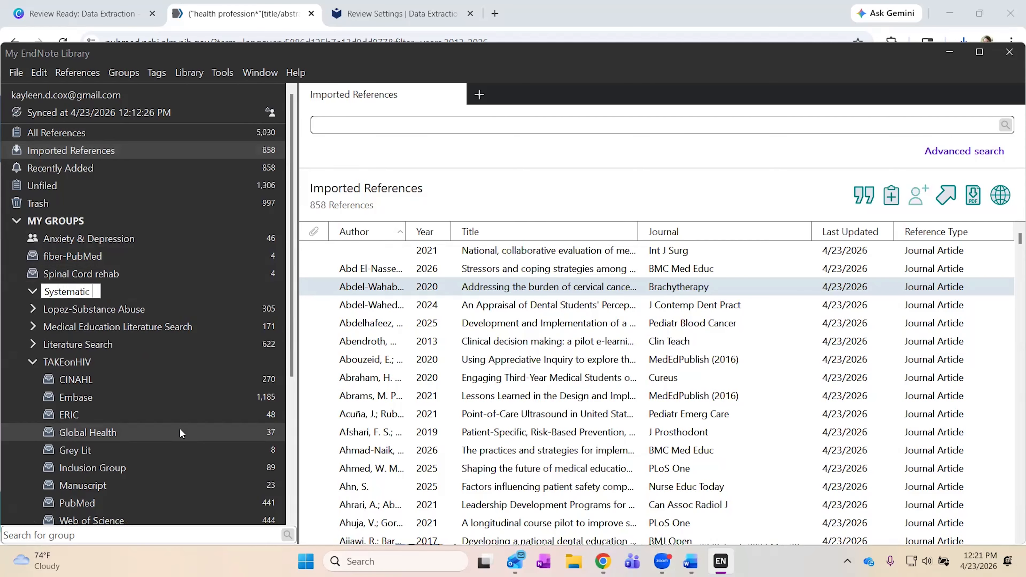
key(Return)
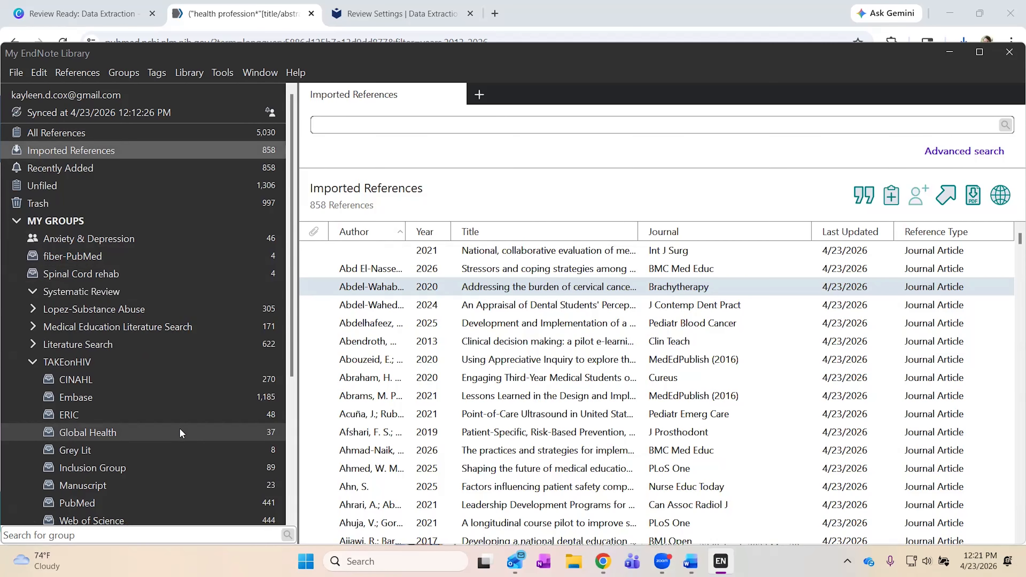
Add a group named 'Pubmed' inside the Systematic Review group set.
click(116, 293)
right_click(117, 295)
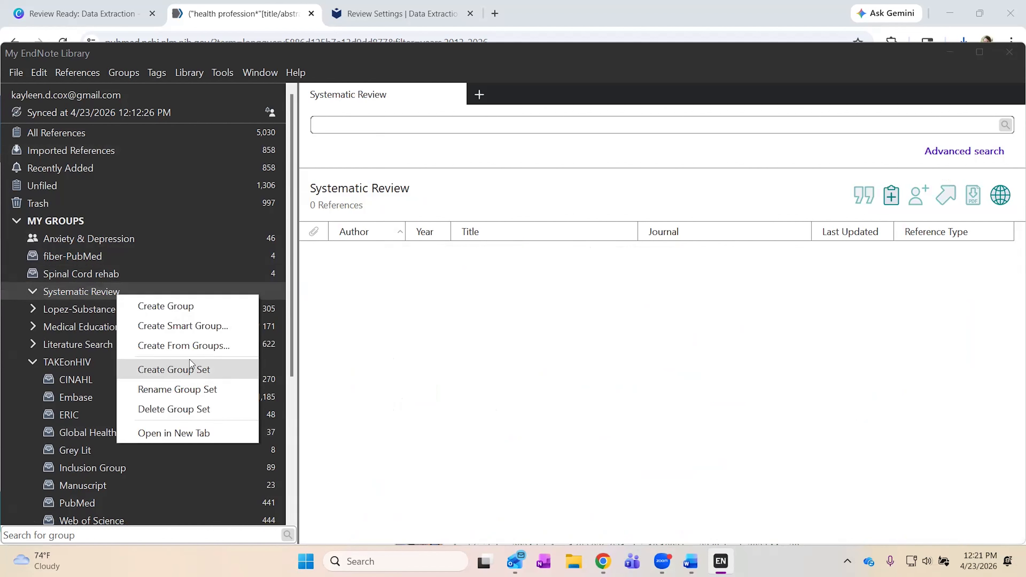
click(197, 300)
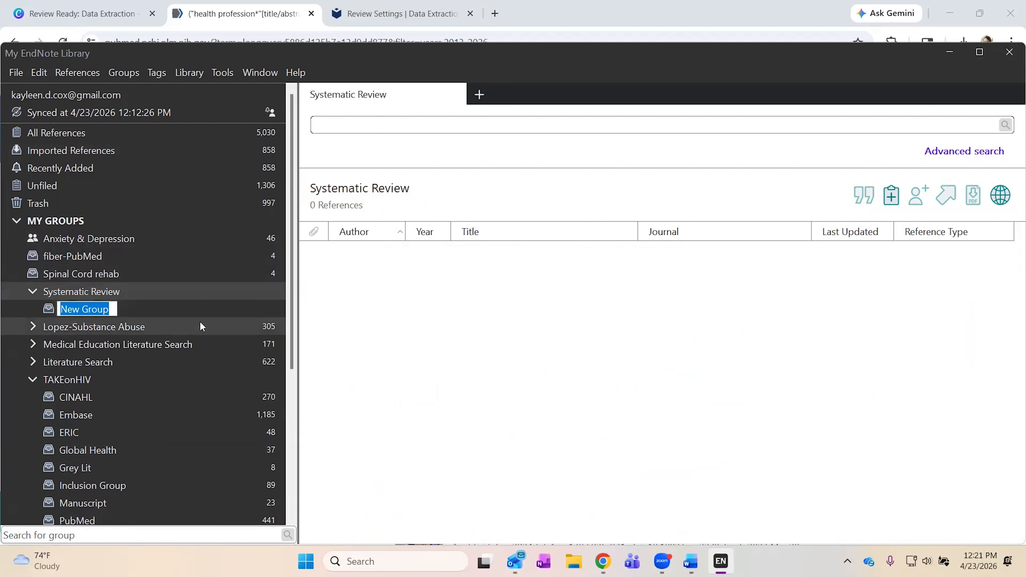
text(Pubmed)
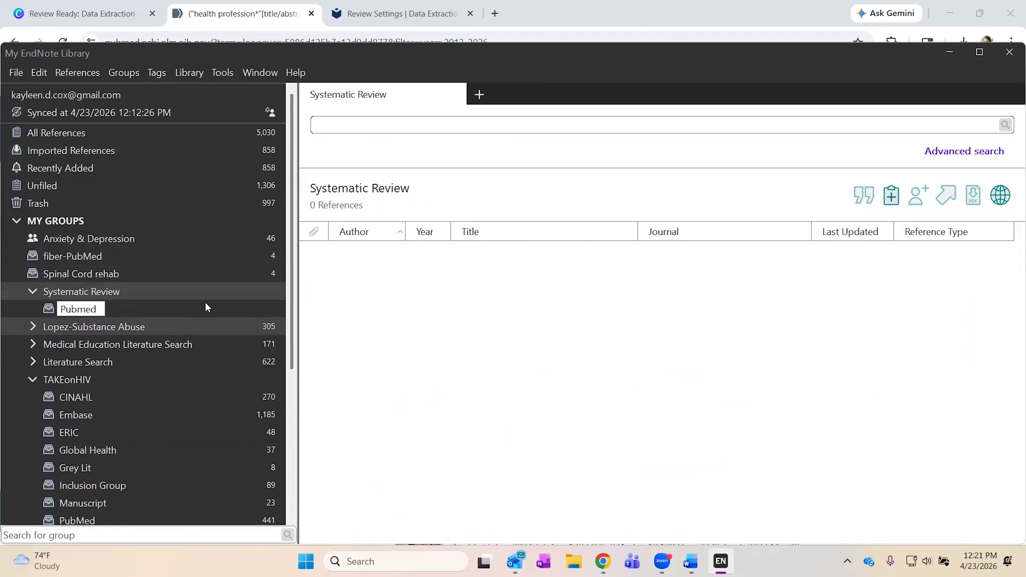
click(102, 152)
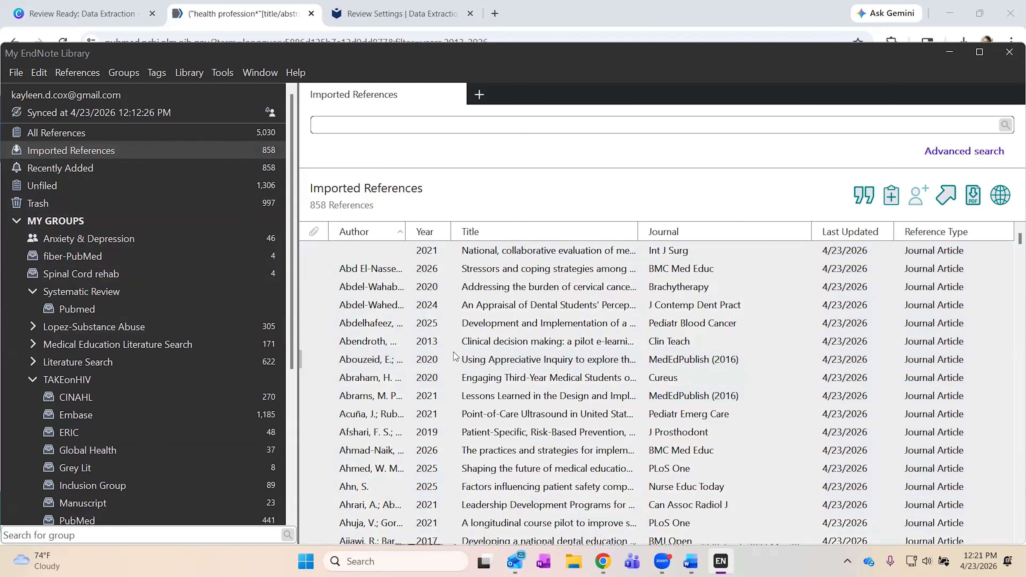
Move all 858 imported references into the Pubmed group, verify it, then minimize EndNote.
drag(82, 314, 80, 313)
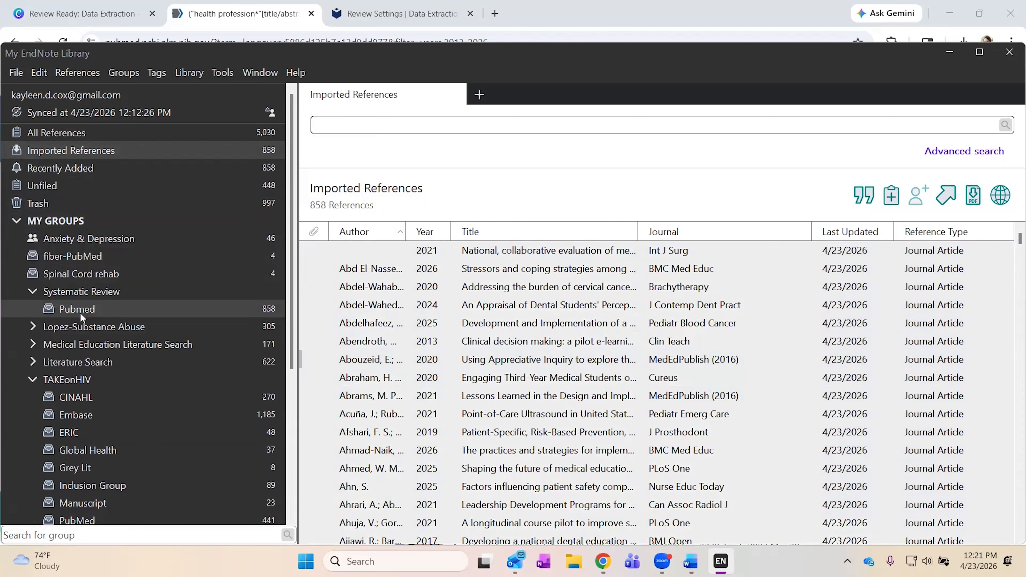
click(80, 311)
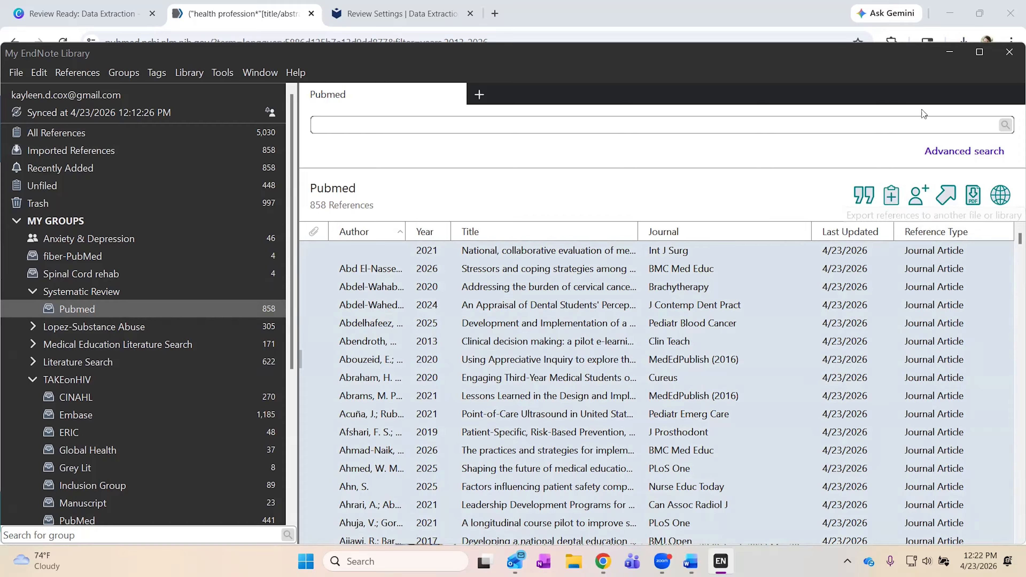
click(950, 57)
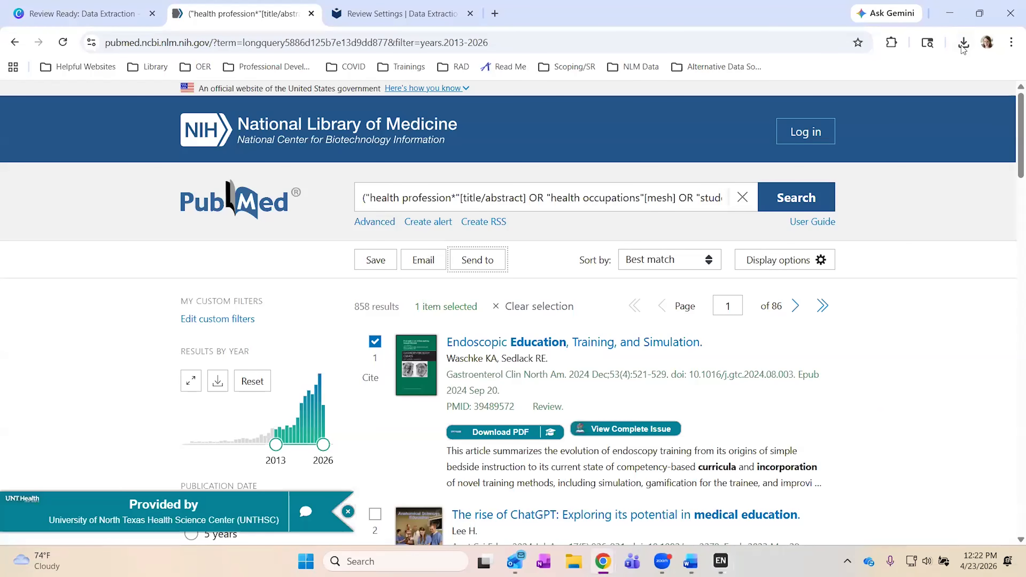
Show the downloaded PubMed citation file in its Downloads folder.
click(964, 42)
mouse_move(929, 103)
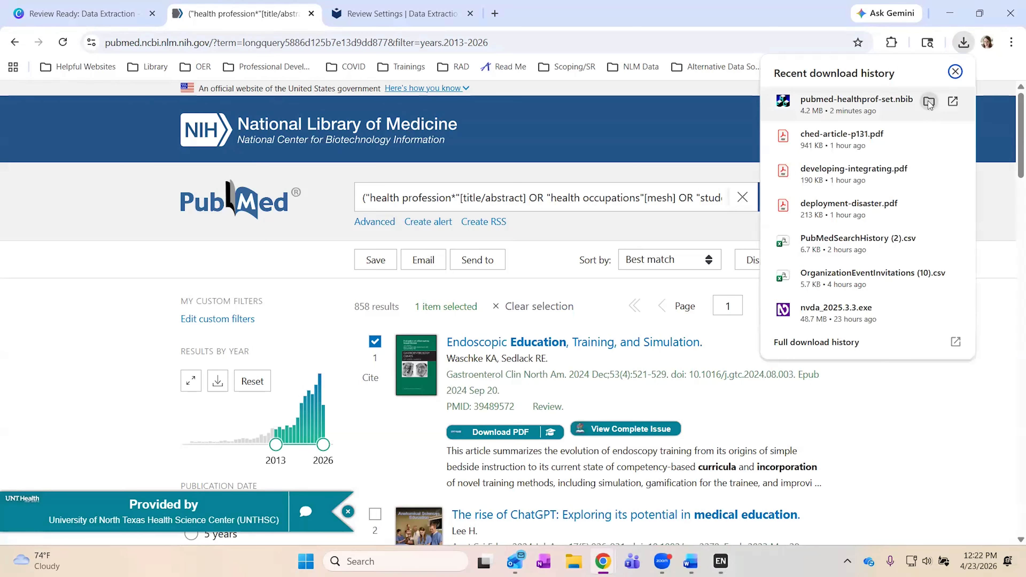
click(929, 102)
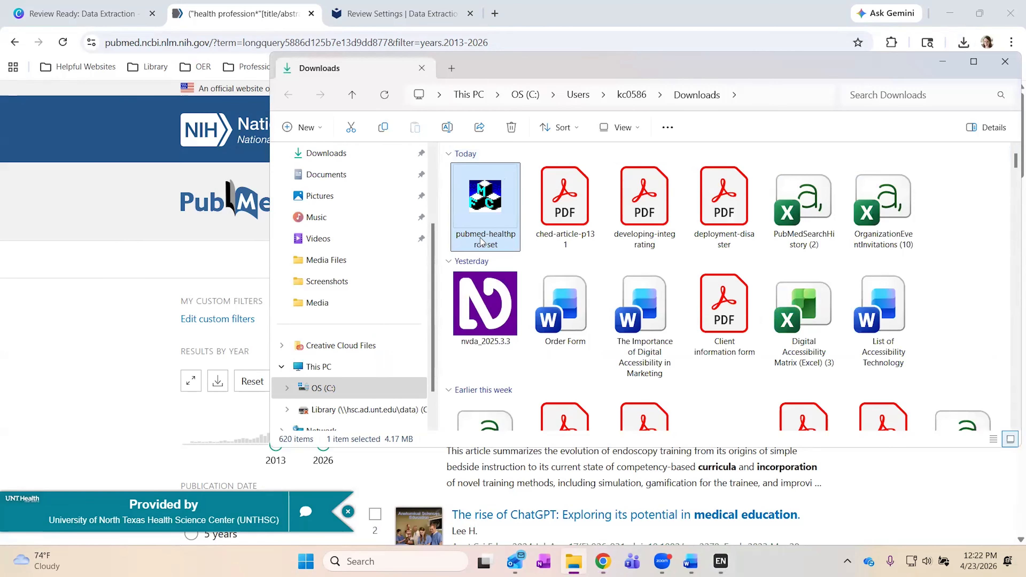
Rename pubmed-healthprof-set to pubmed_2026-04-23.
click(479, 243)
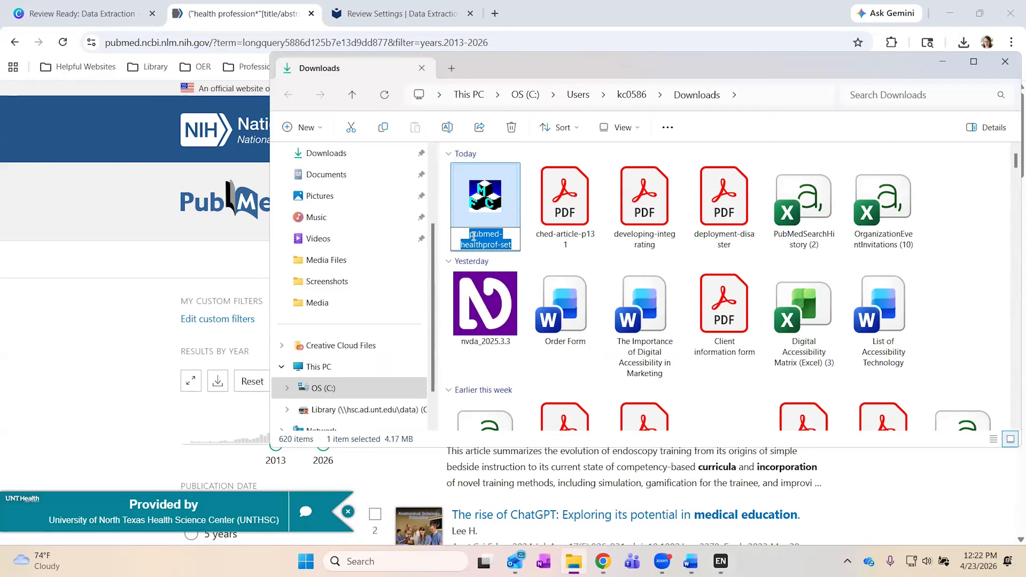
click(503, 234)
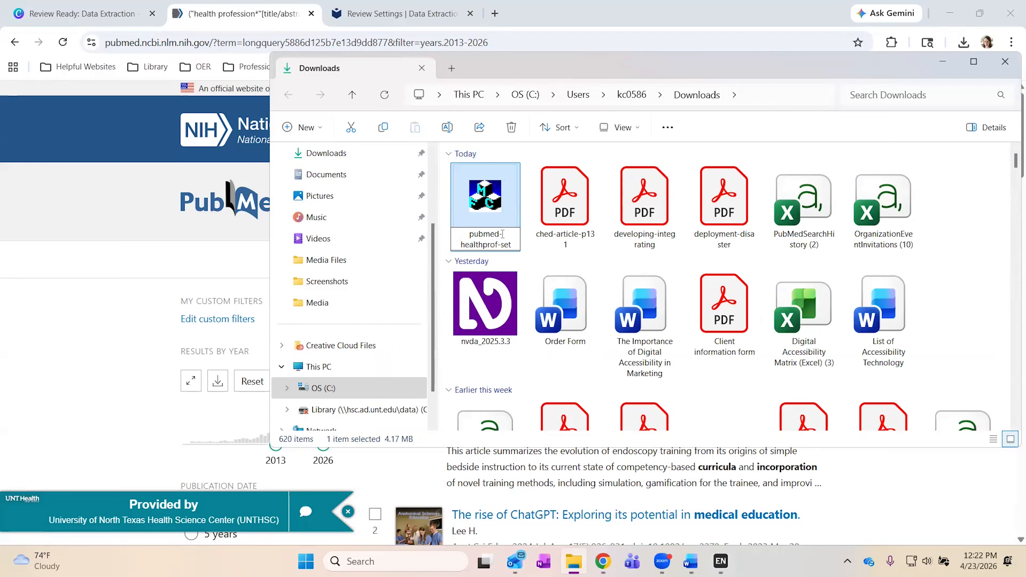
key(BackSpace)
text(_)
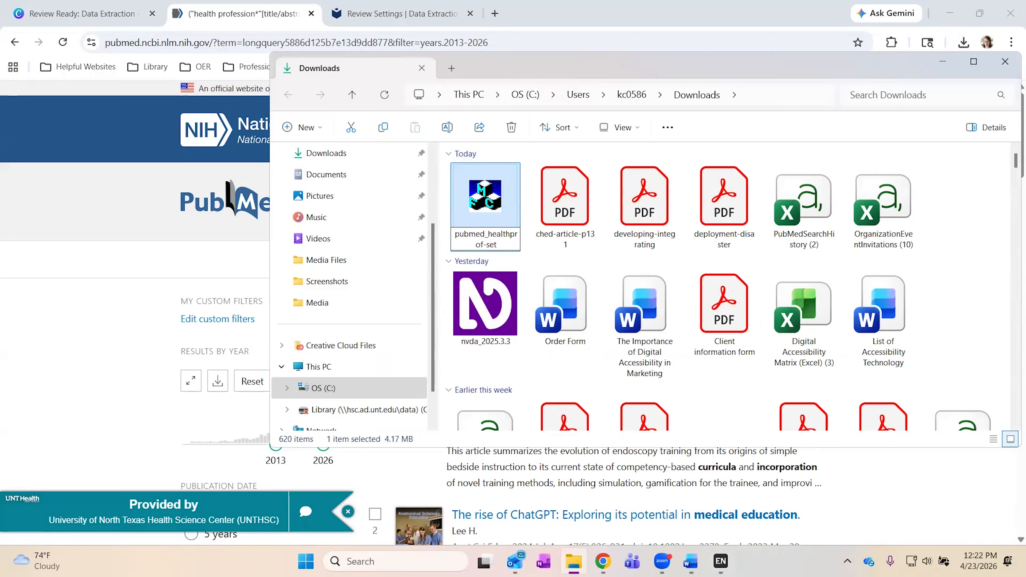
text(2026-0)
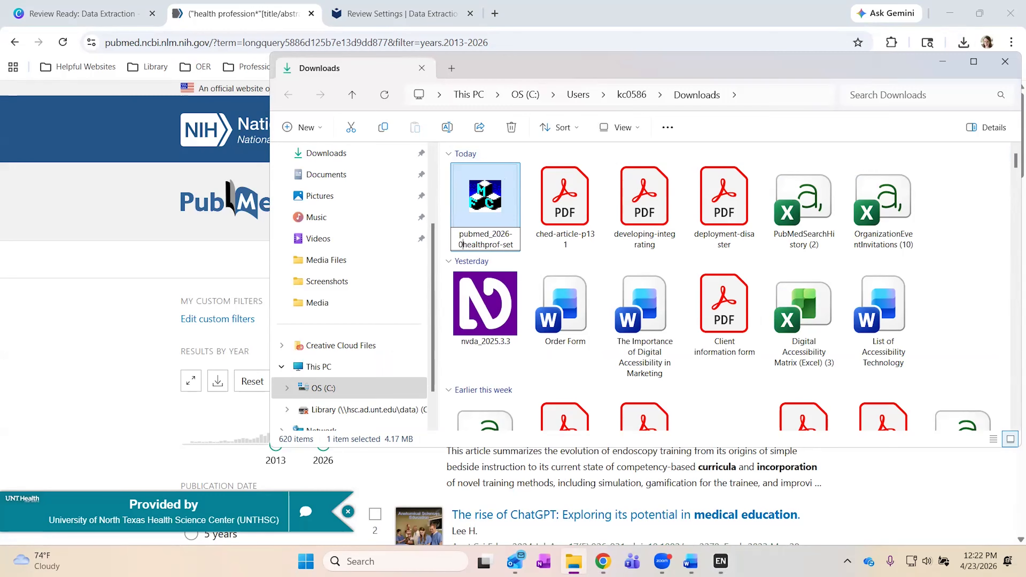
text(4-23)
key(Delete)
key(Delete)
key(Delete)
key(Delete)
key(Delete)
key(Delete)
key(Delete)
key(Delete)
key(Delete)
key(Delete)
key(Delete)
key(Delete)
key(Delete)
key(Delete)
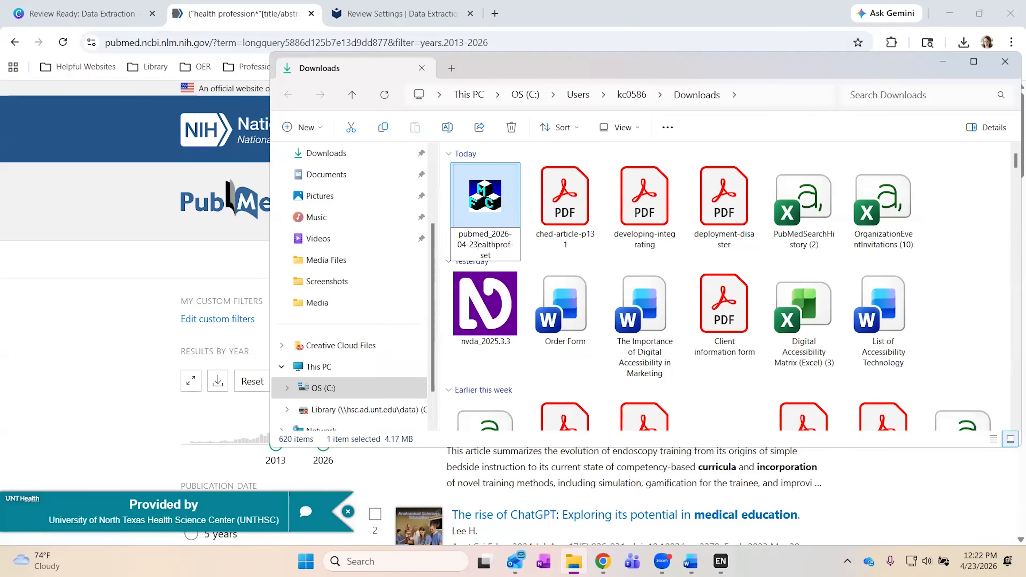
key(Return)
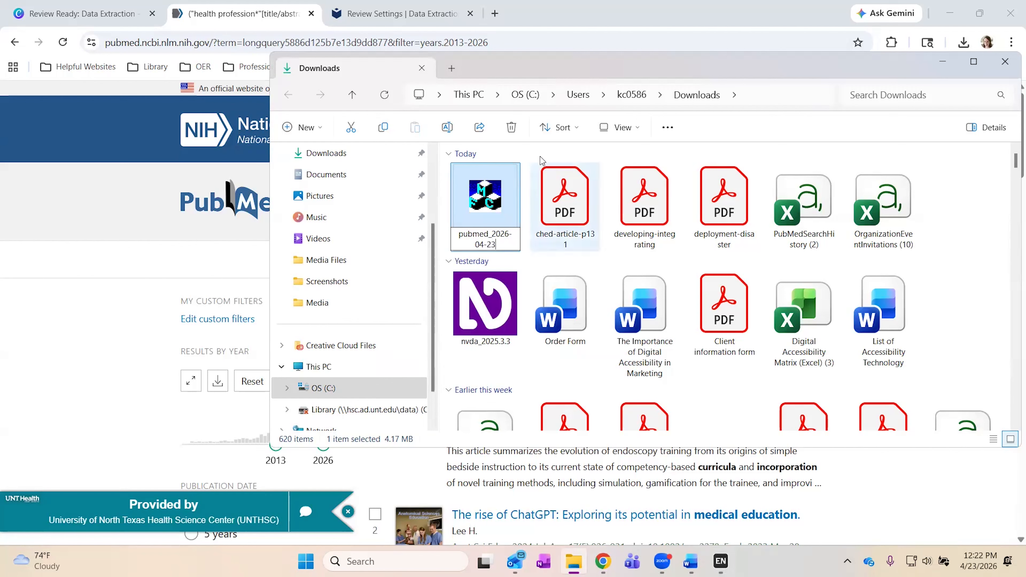
Reselect the renamed citation file and minimize the Downloads folder window.
click(541, 159)
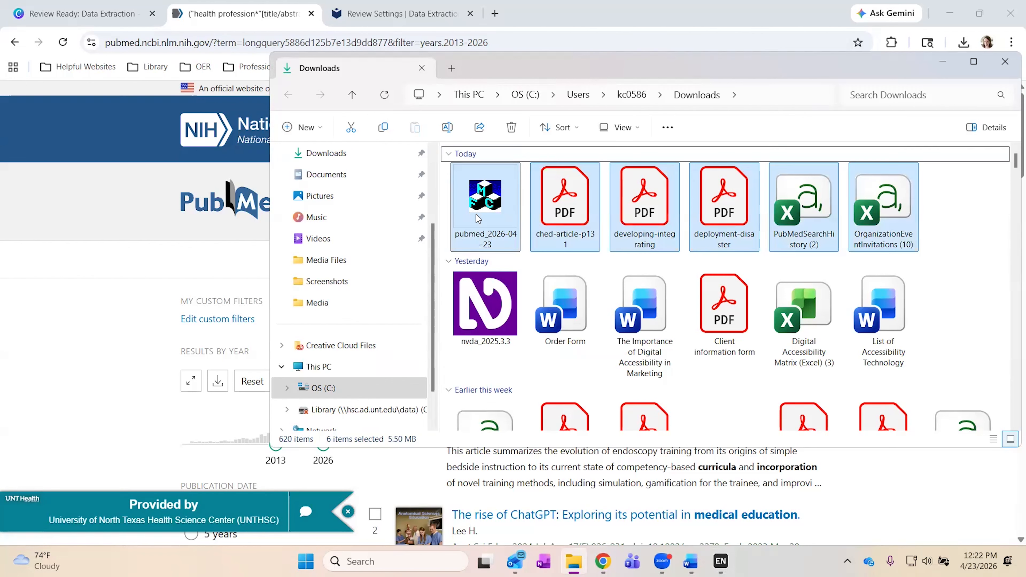
click(488, 202)
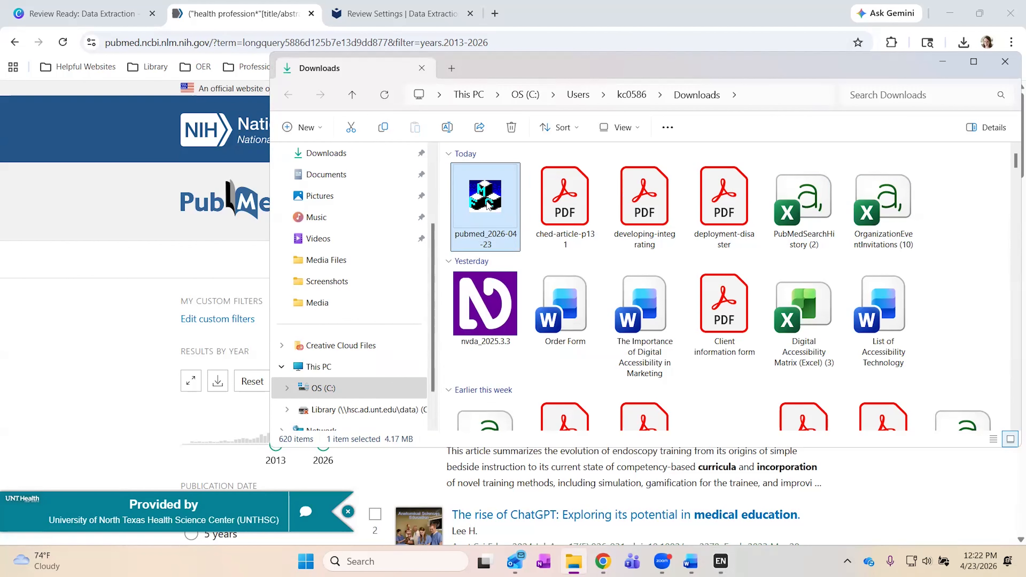
click(938, 67)
mouse_move(690, 562)
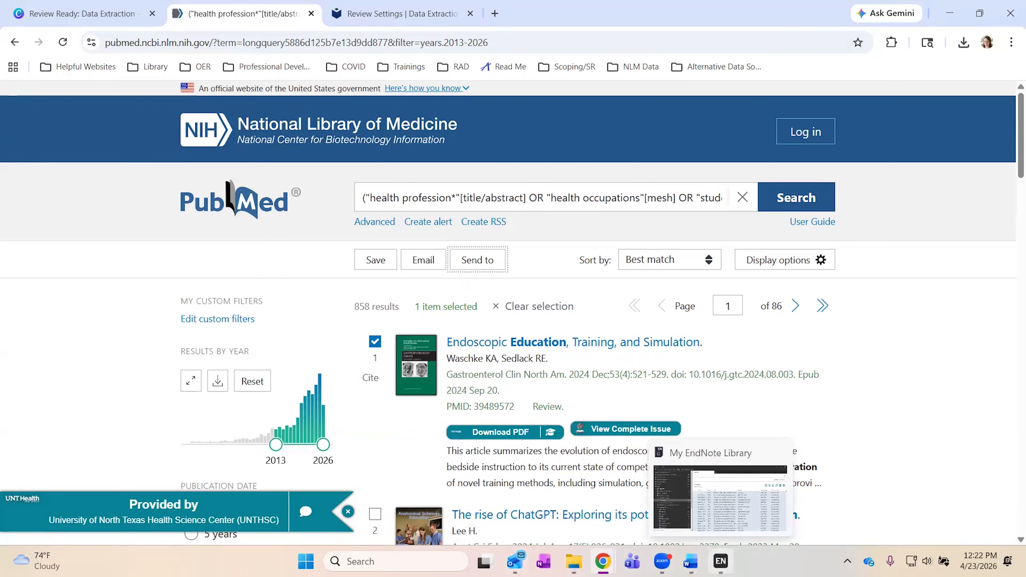
Restore EndNote, move its window up, and open Preferences at Find Full Text.
click(721, 561)
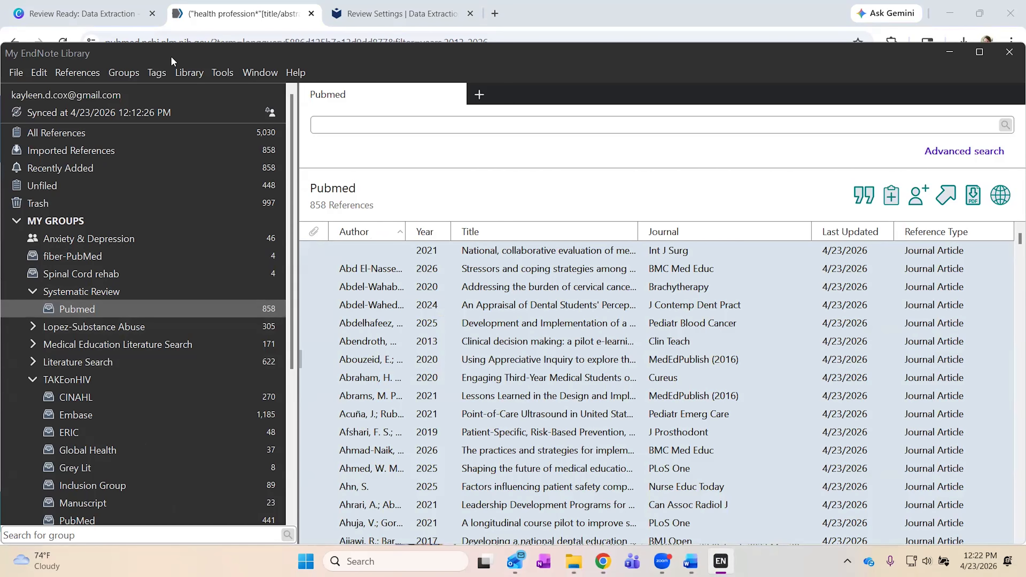
drag(171, 56, 178, 29)
click(18, 46)
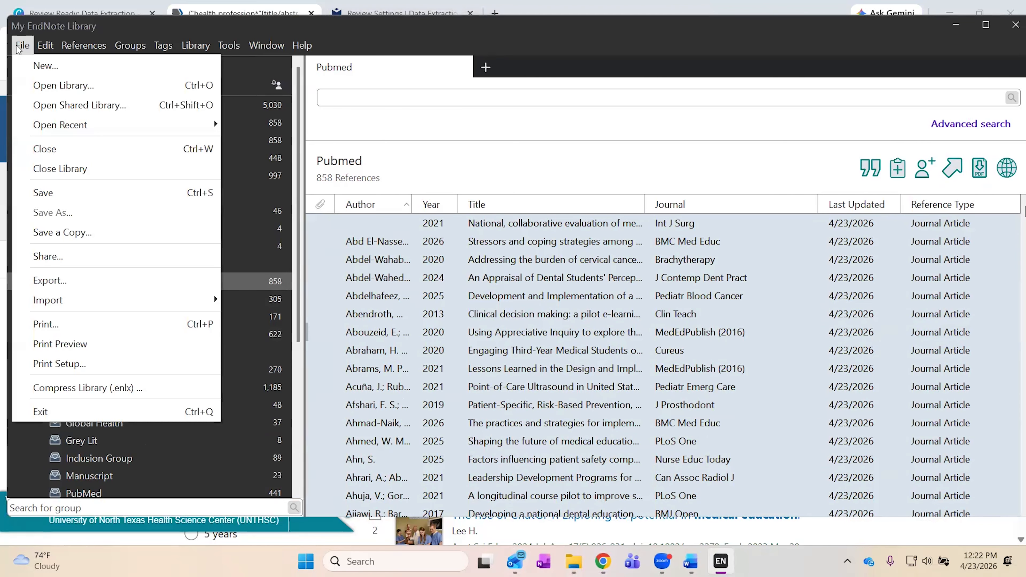
mouse_move(46, 50)
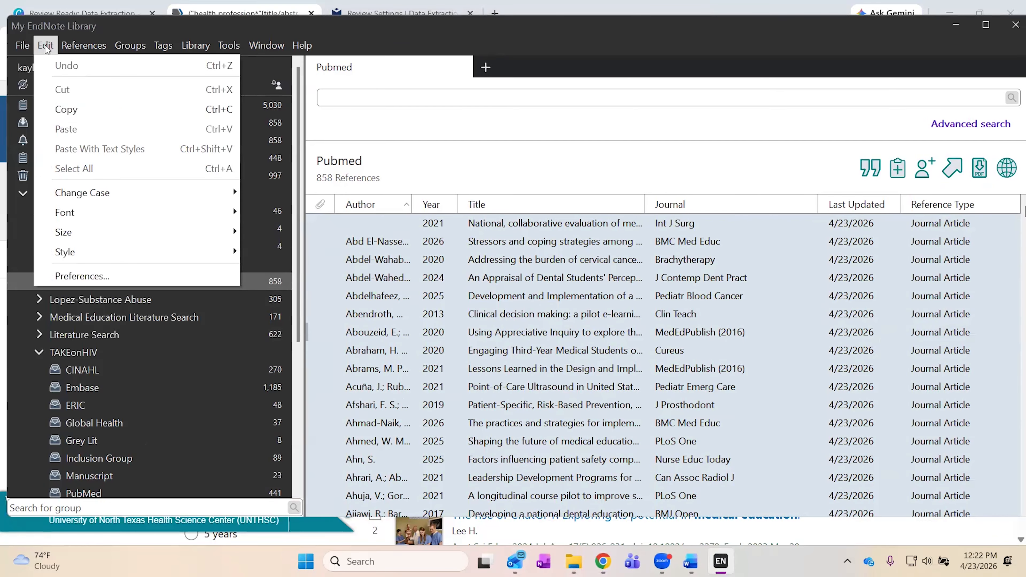
click(60, 276)
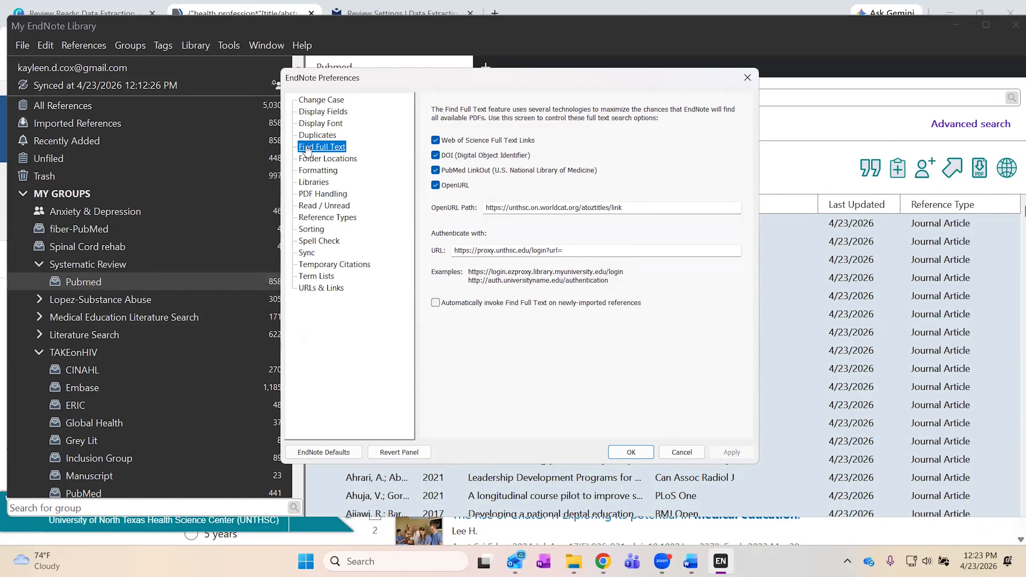
Review the OpenURL Path and proxy URL, disable PubMed LinkOut, and close Preferences.
click(499, 207)
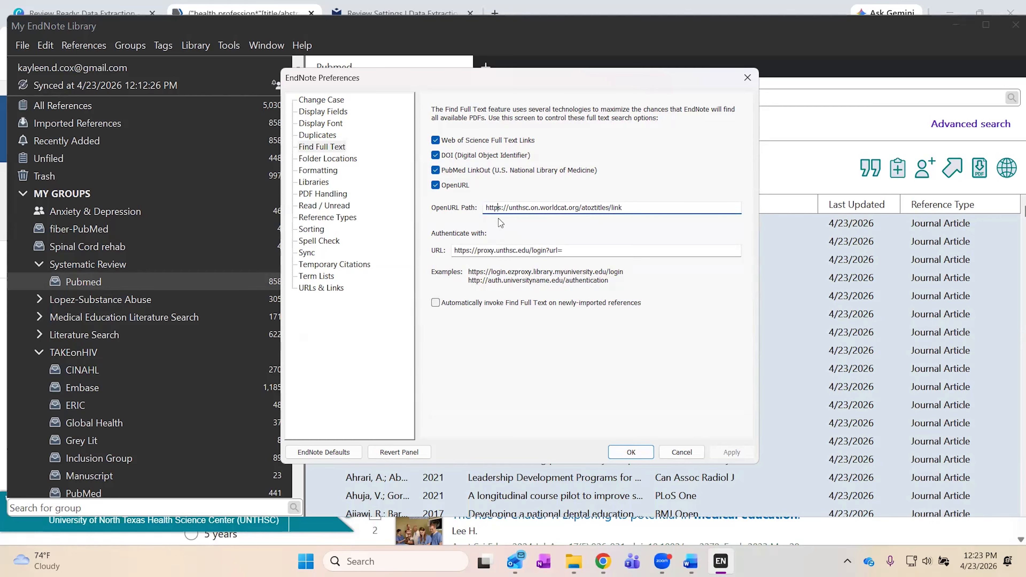
double_click(499, 251)
click(628, 173)
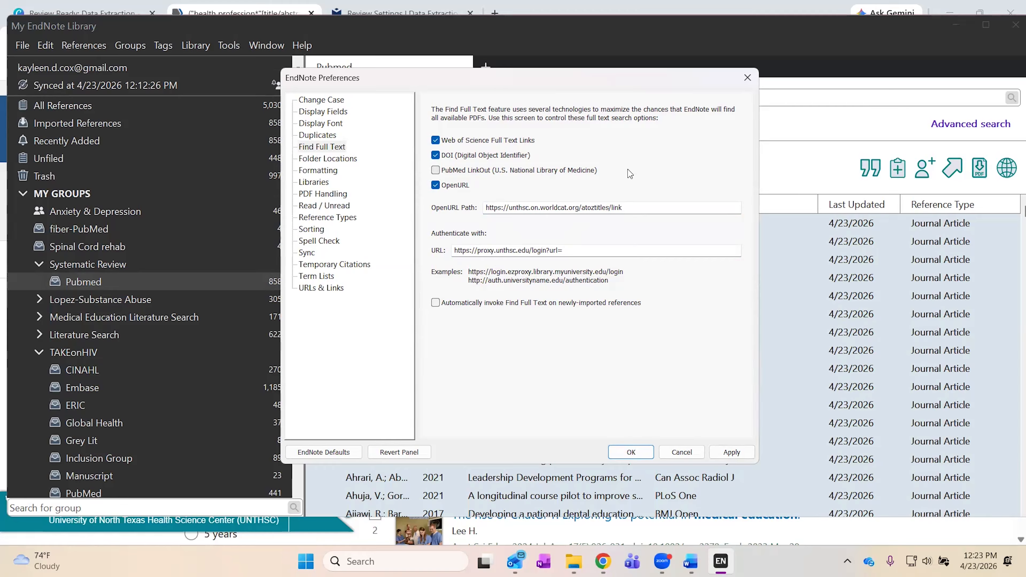
click(747, 79)
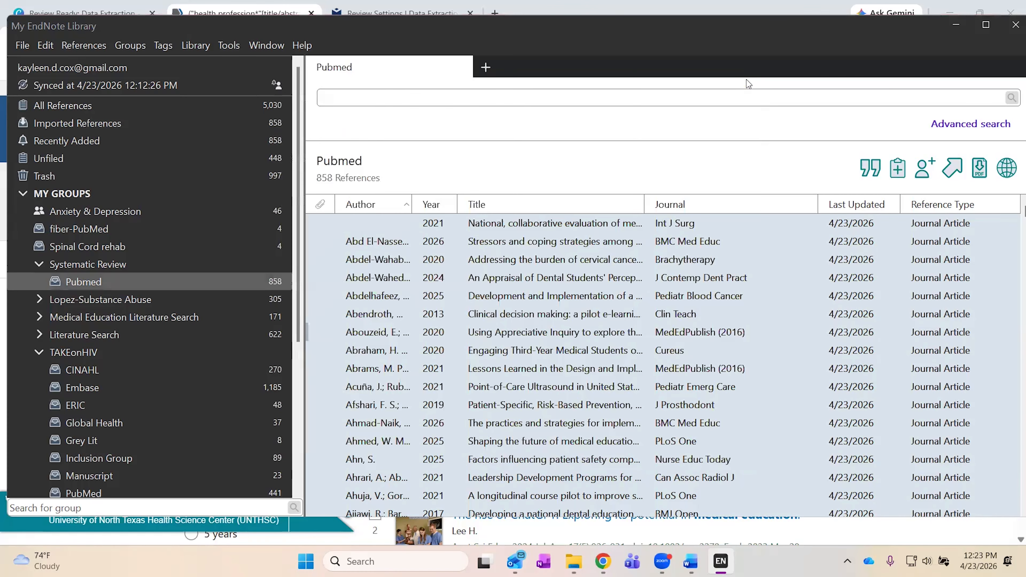
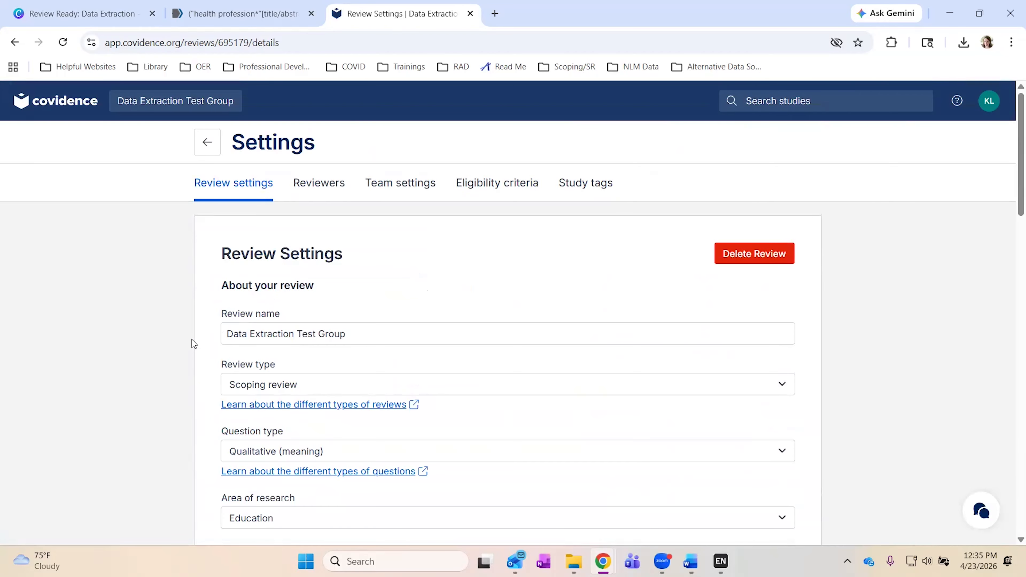
scroll(190, 344, down, 2)
scroll(188, 341, down, 2)
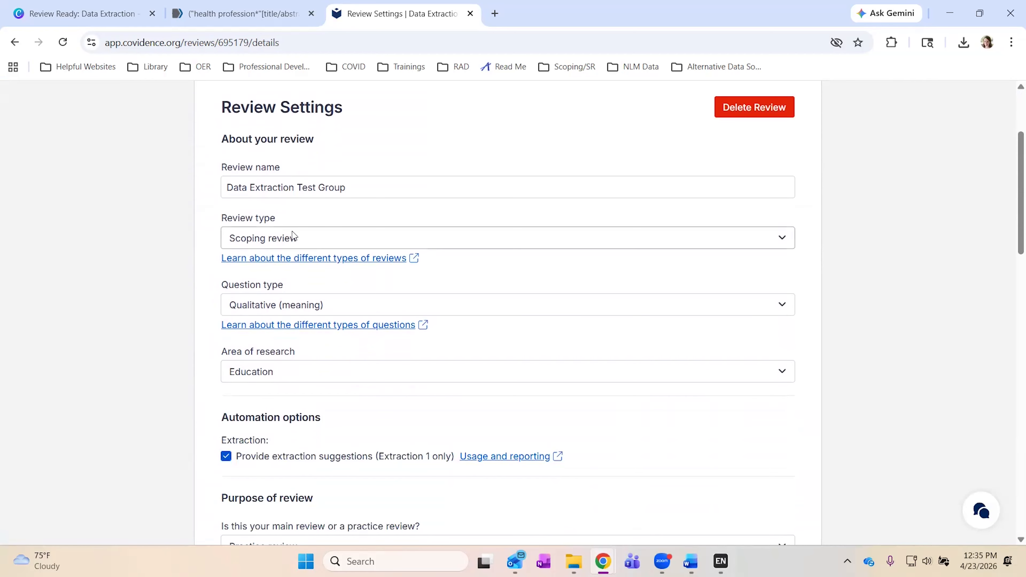
click(293, 236)
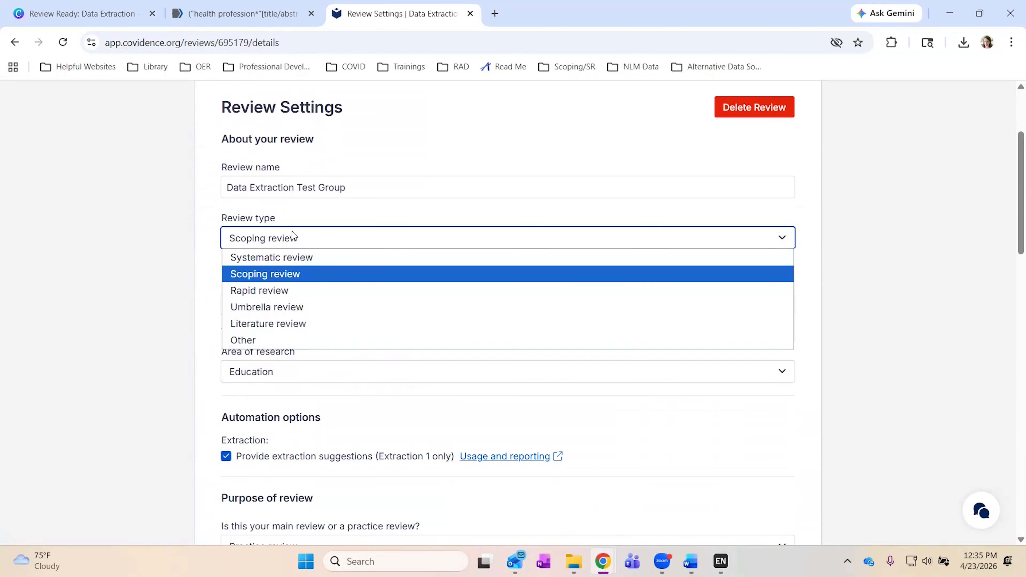
click(292, 236)
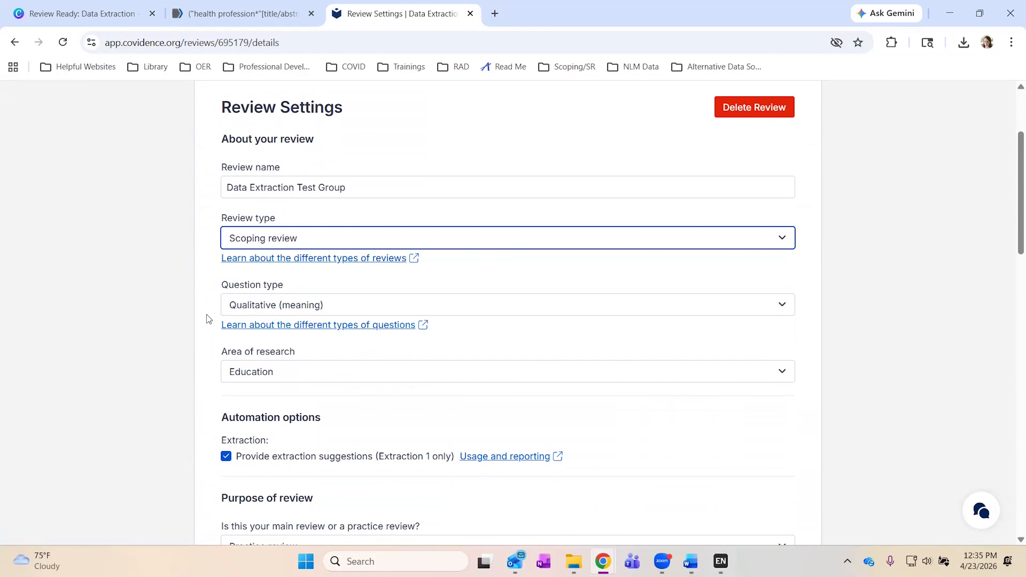
scroll(207, 319, down, 3)
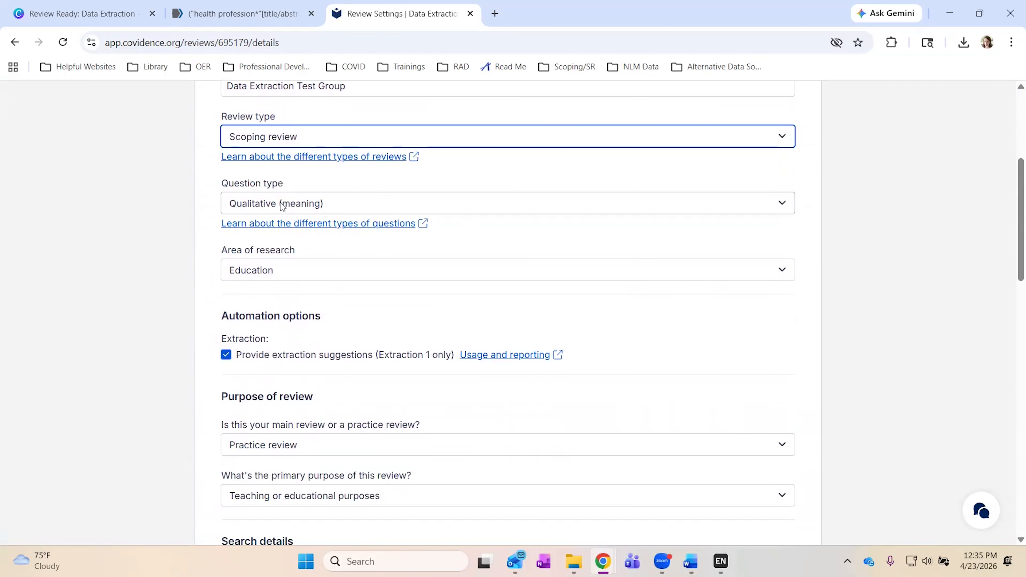
click(282, 206)
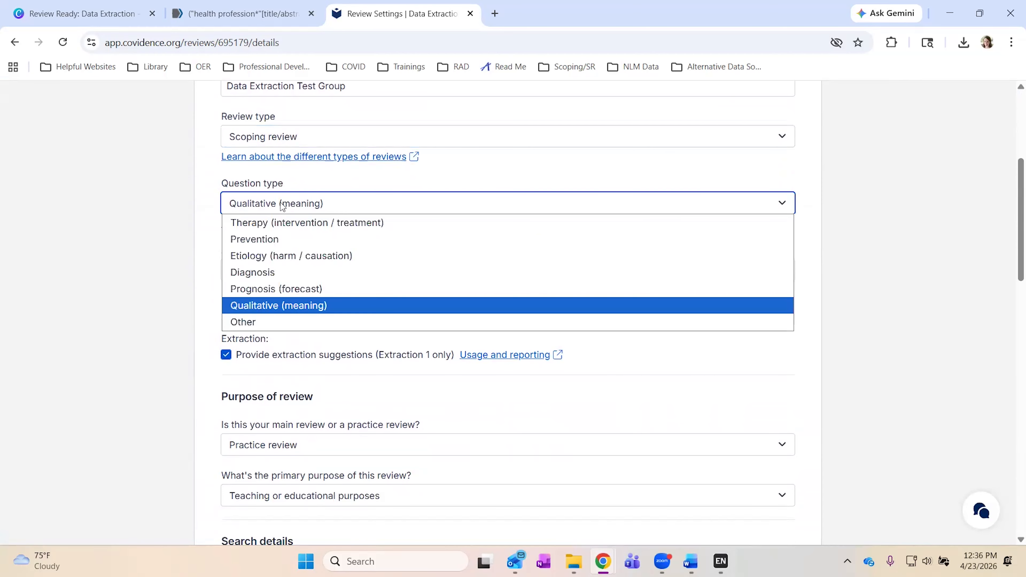
click(282, 205)
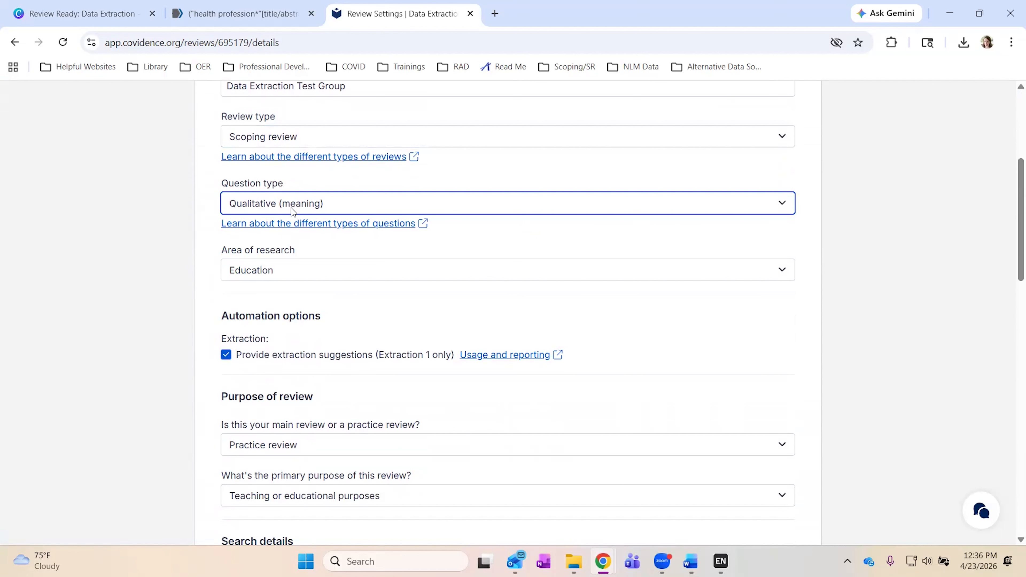
scroll(190, 263, down, 1)
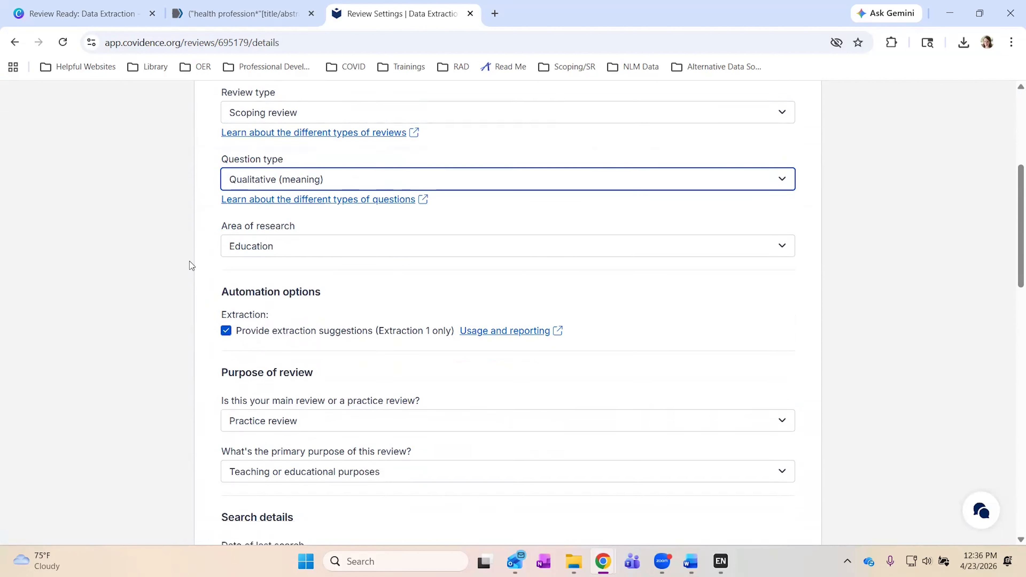
scroll(189, 261, down, 1)
scroll(189, 262, down, 1)
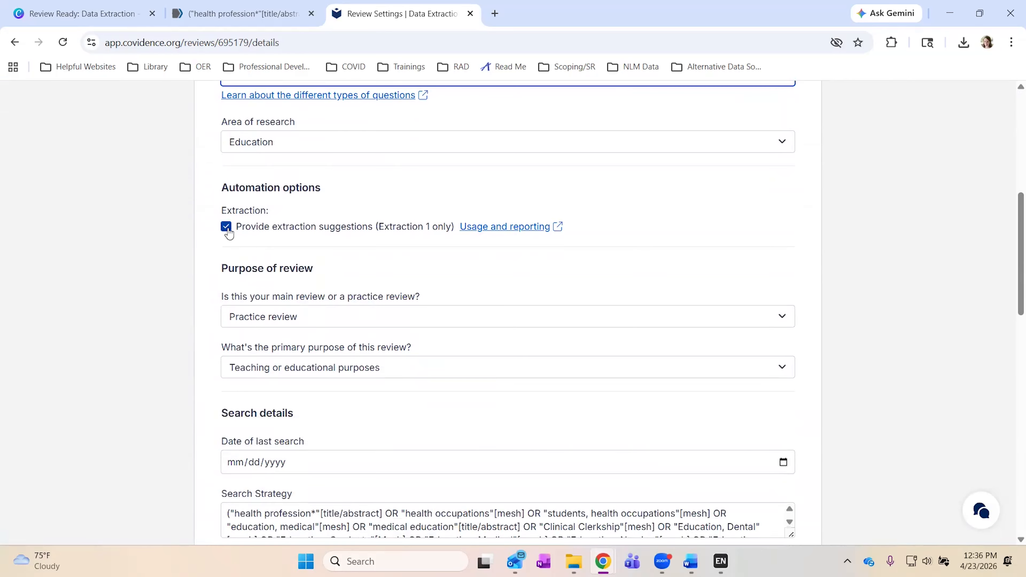
scroll(163, 300, down, 2)
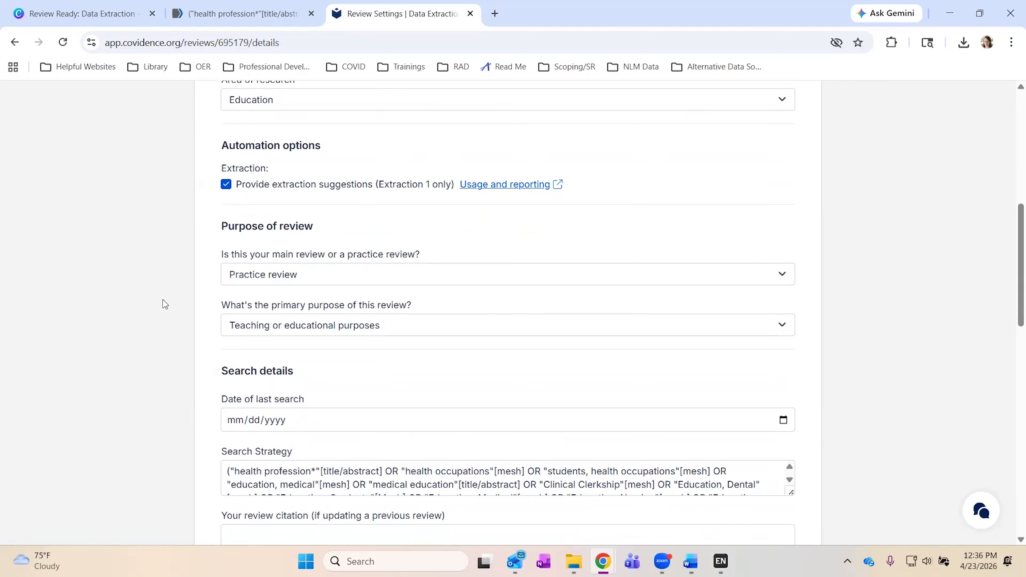
scroll(162, 300, down, 3)
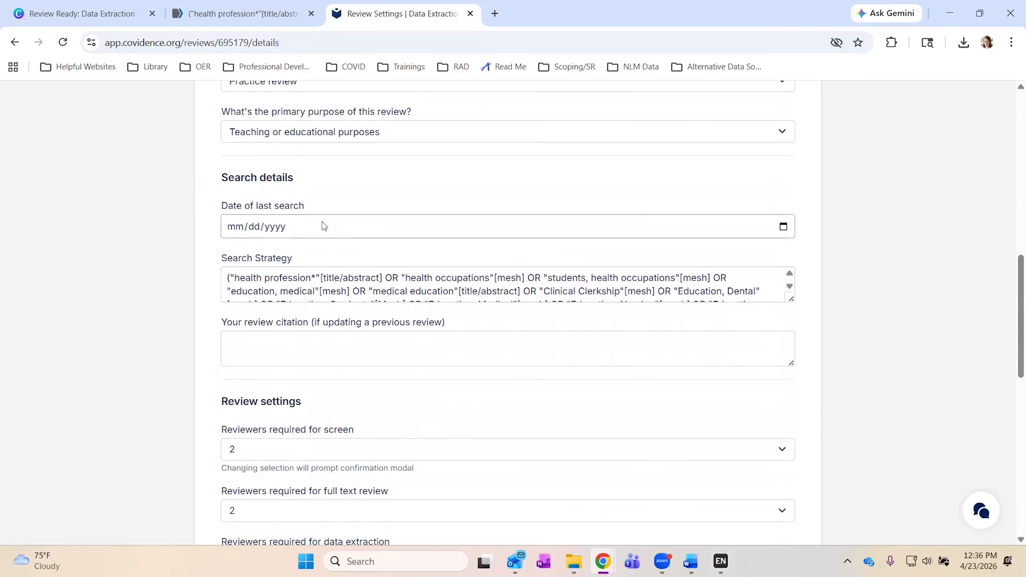
triple_click(254, 291)
click(162, 300)
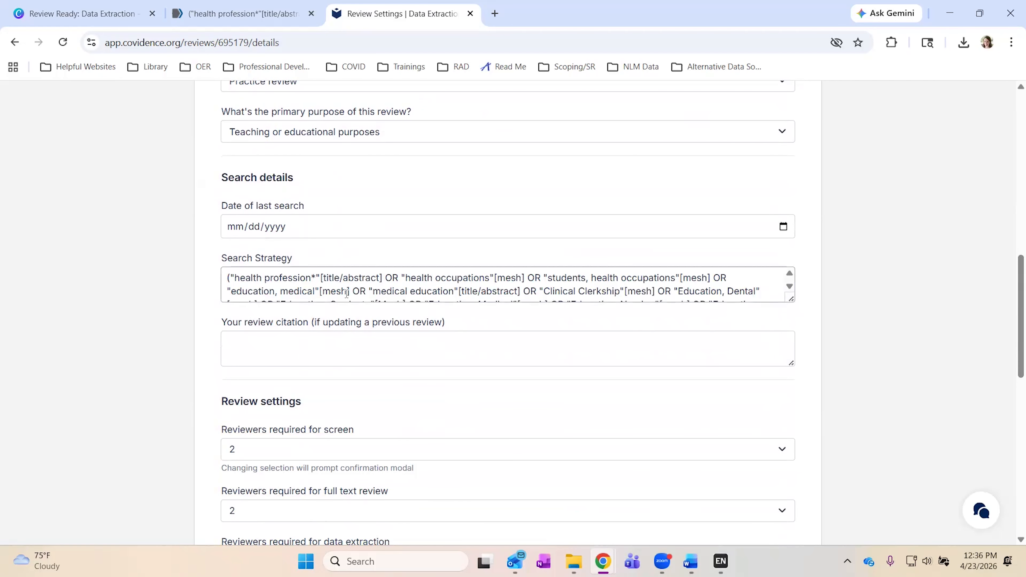
scroll(170, 347, down, 3)
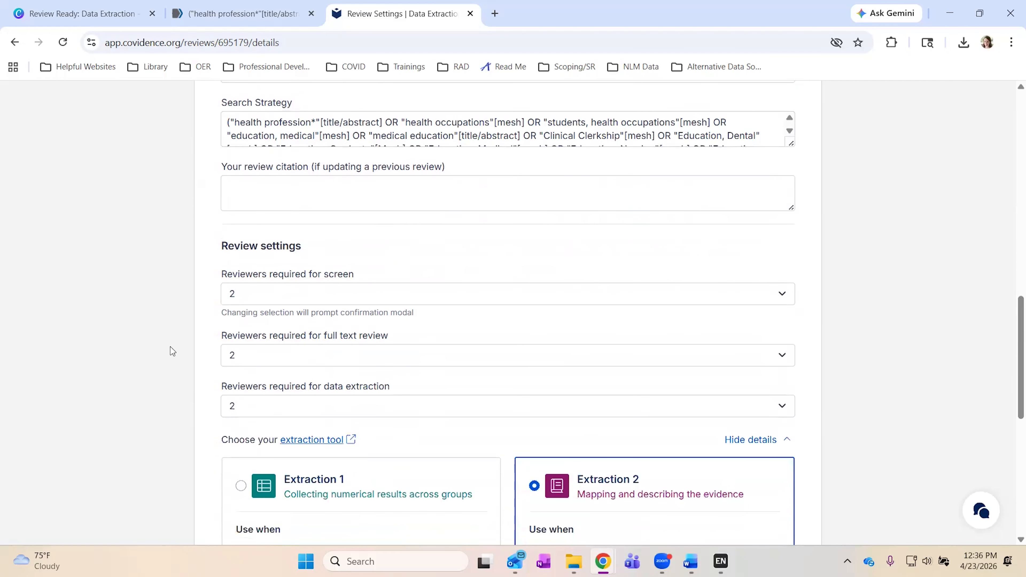
scroll(170, 346, down, 2)
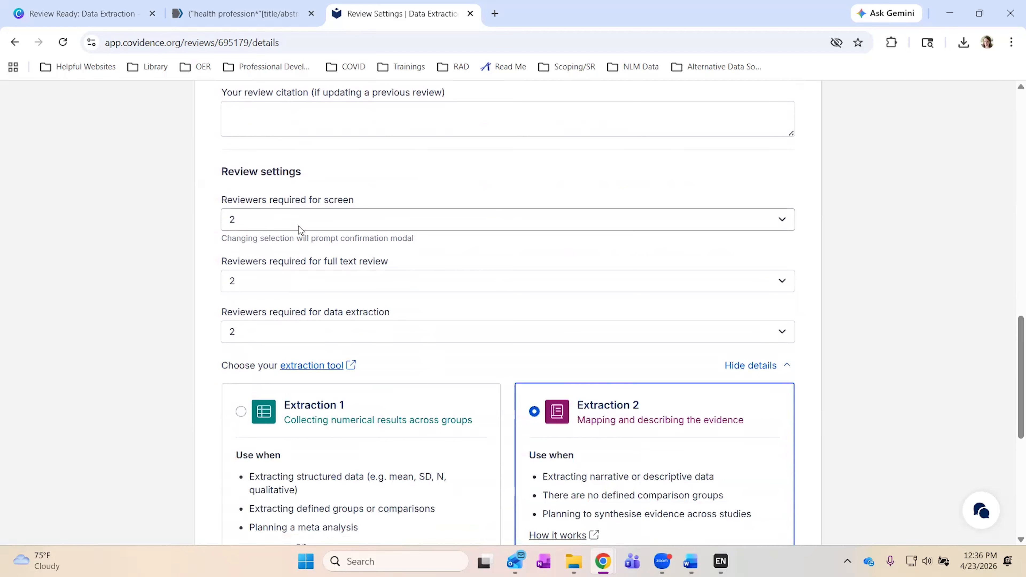
scroll(164, 302, down, 5)
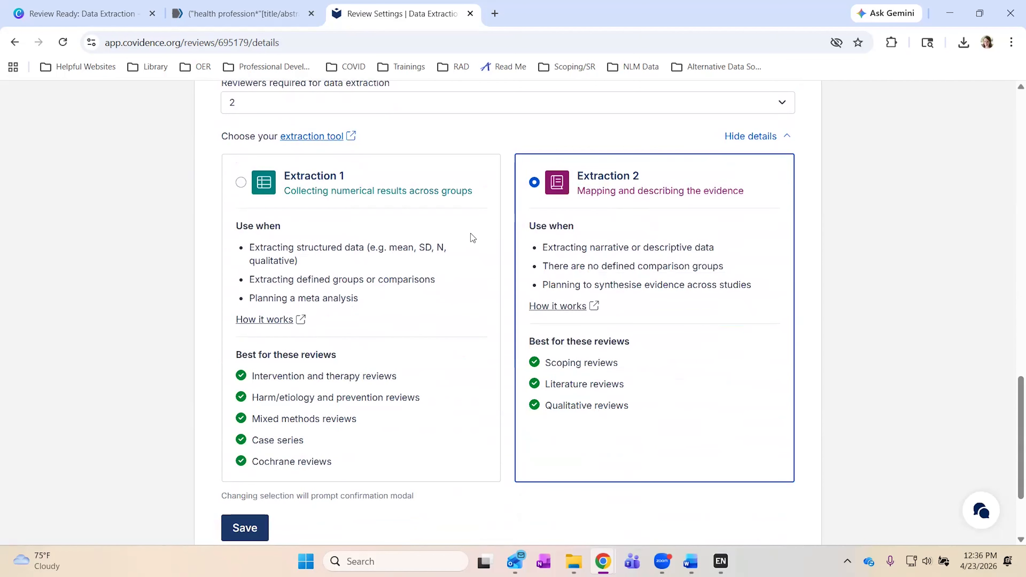
scroll(438, 219, up, 15)
scroll(438, 222, up, 2)
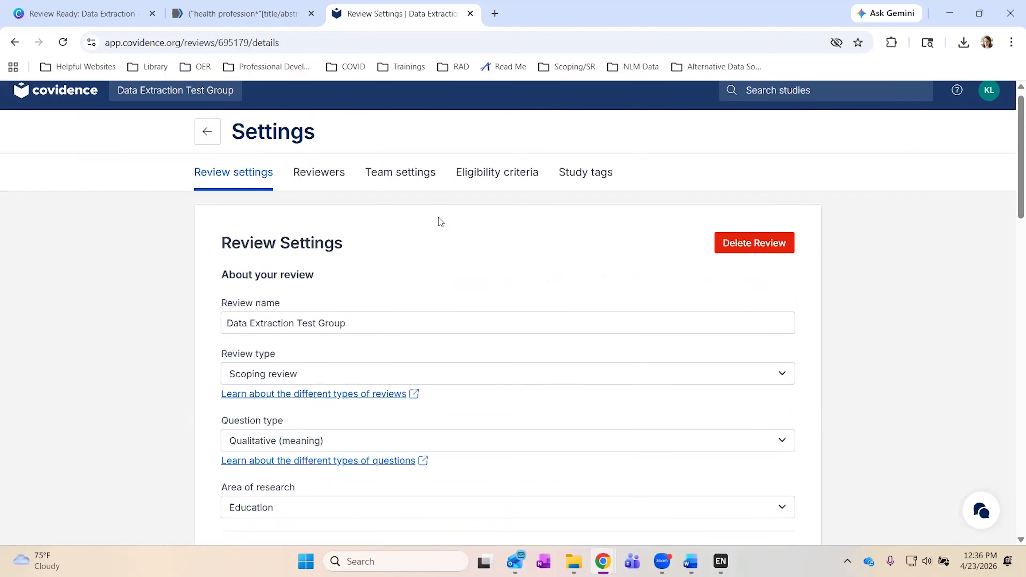
Check the Team settings screening progress: 6 done, 13 one vote, 3 conflicts, 293 no votes.
click(309, 186)
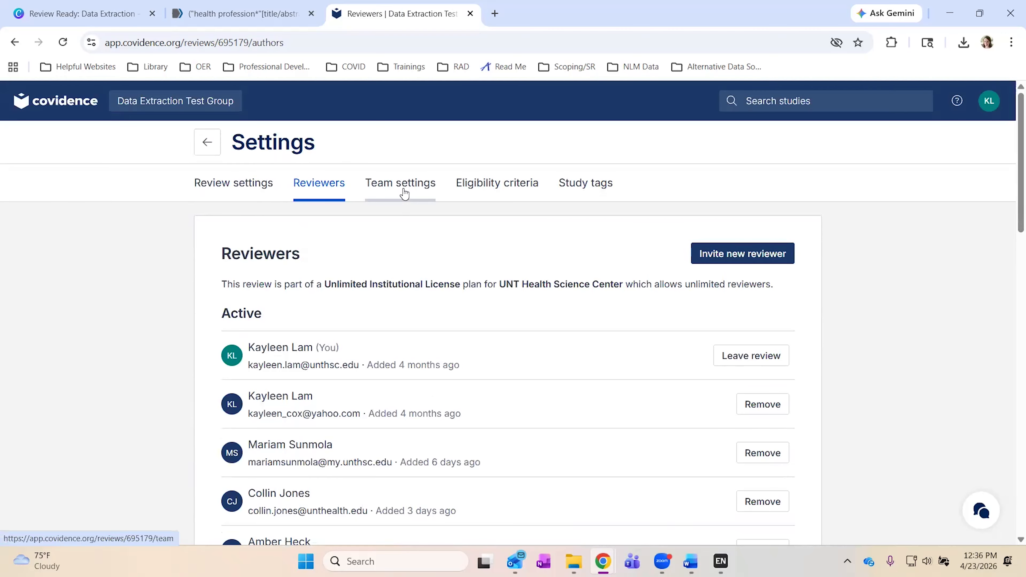
click(404, 194)
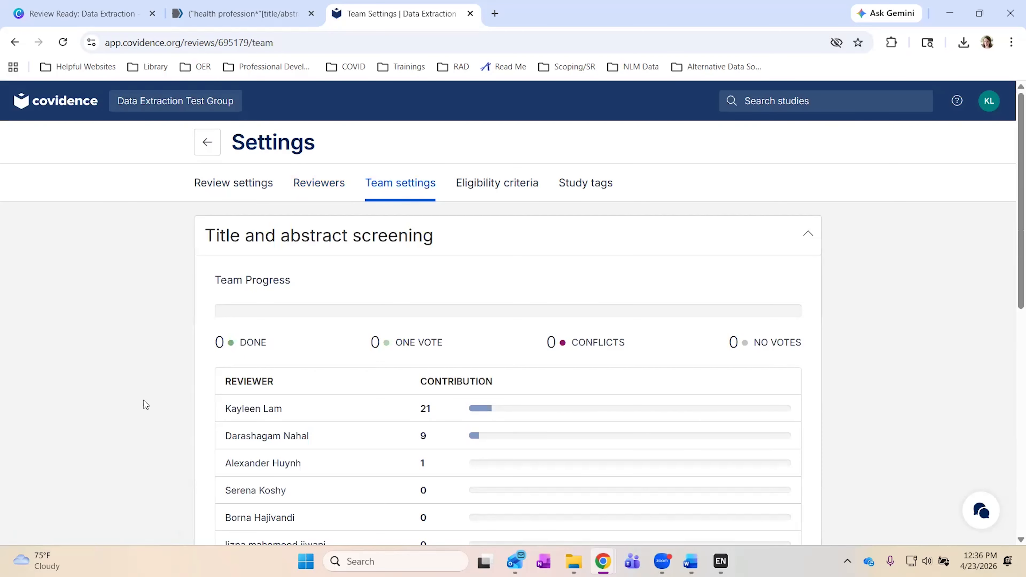
scroll(144, 400, down, 5)
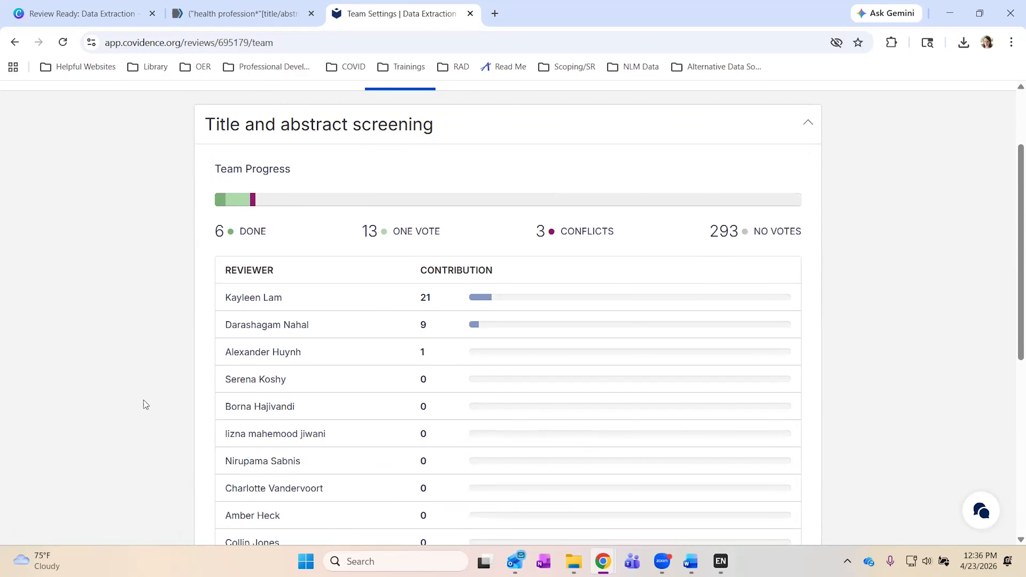
scroll(144, 400, down, 1)
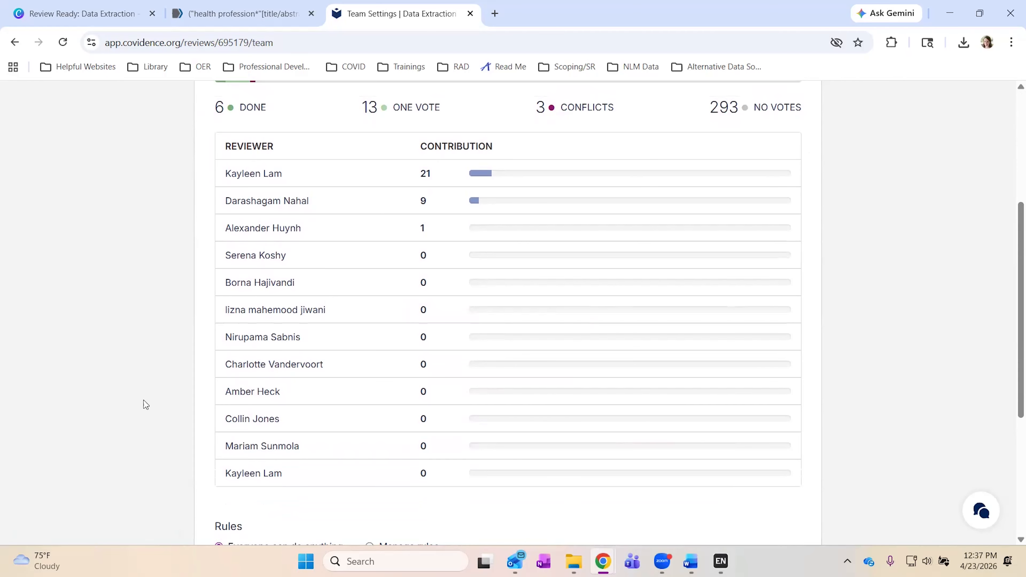
scroll(144, 400, up, 2)
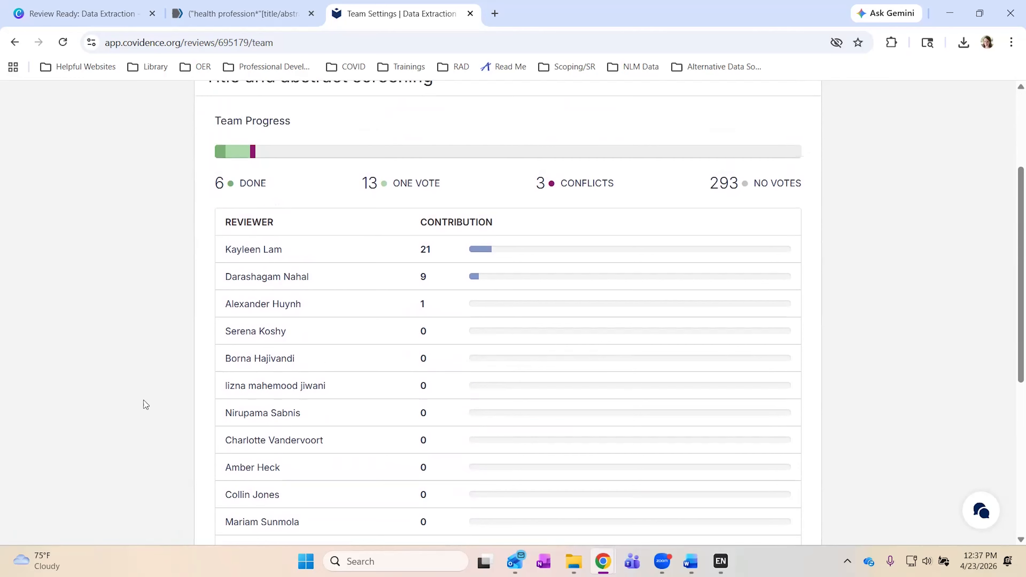
scroll(144, 400, up, 4)
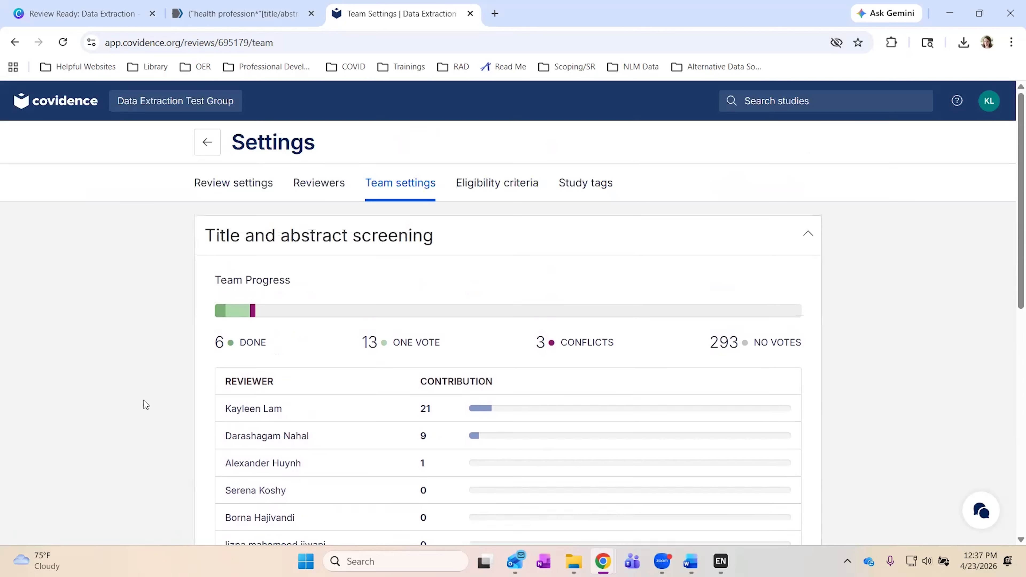
Read through the PICOS eligibility criteria, including English-language studies published 2013 through 2023.
click(498, 196)
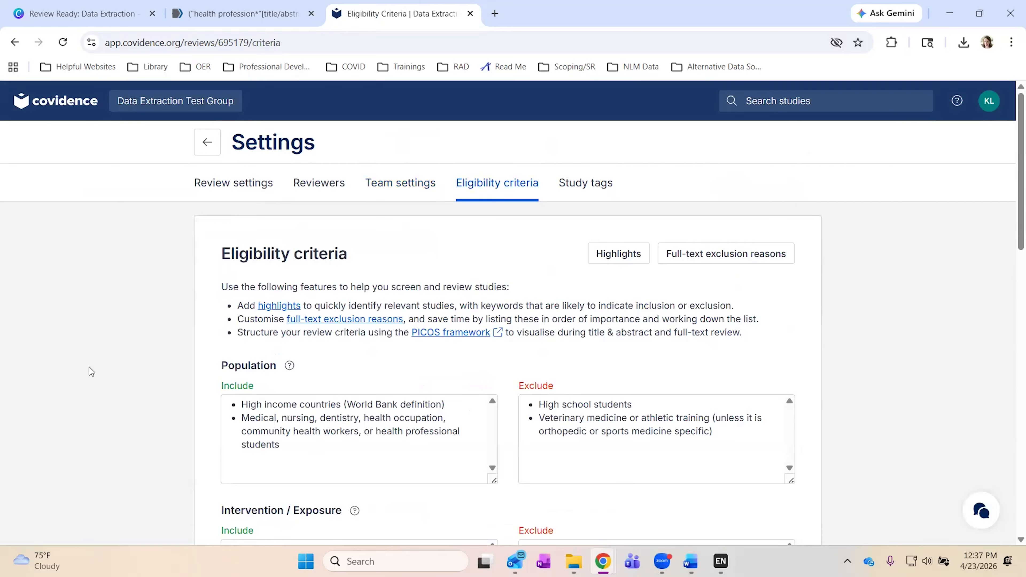
scroll(56, 384, down, 4)
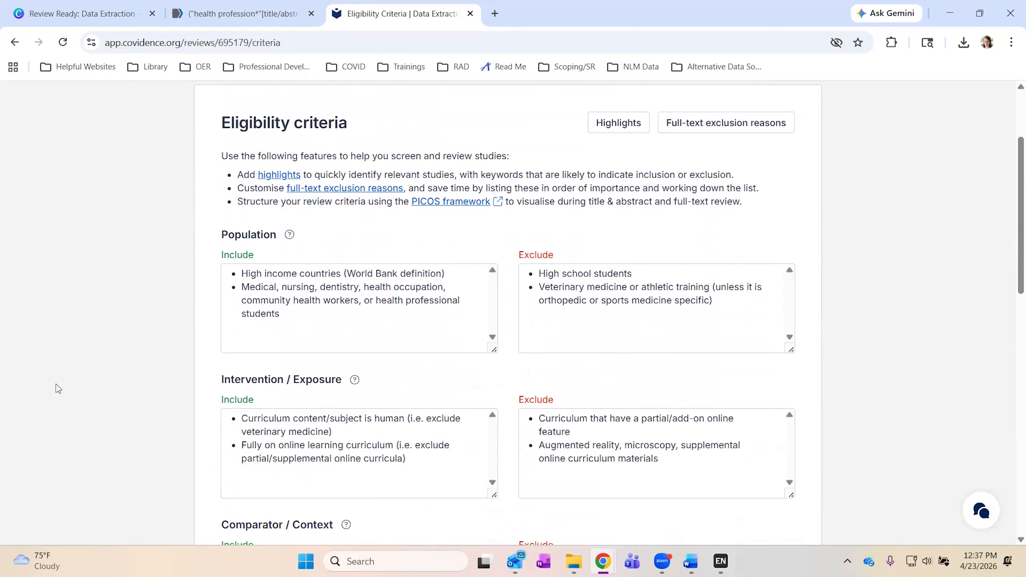
scroll(56, 384, down, 2)
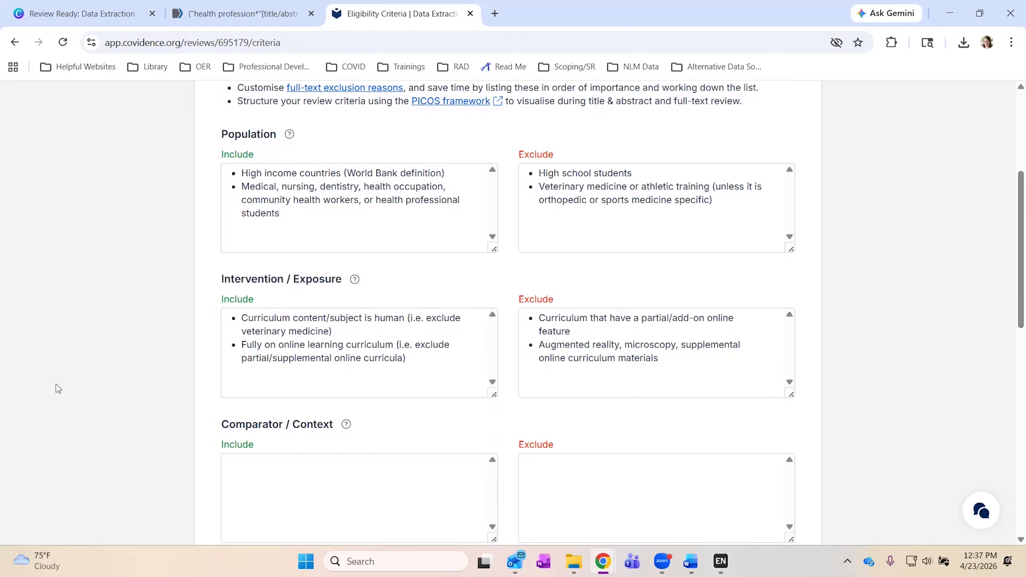
scroll(56, 385, down, 2)
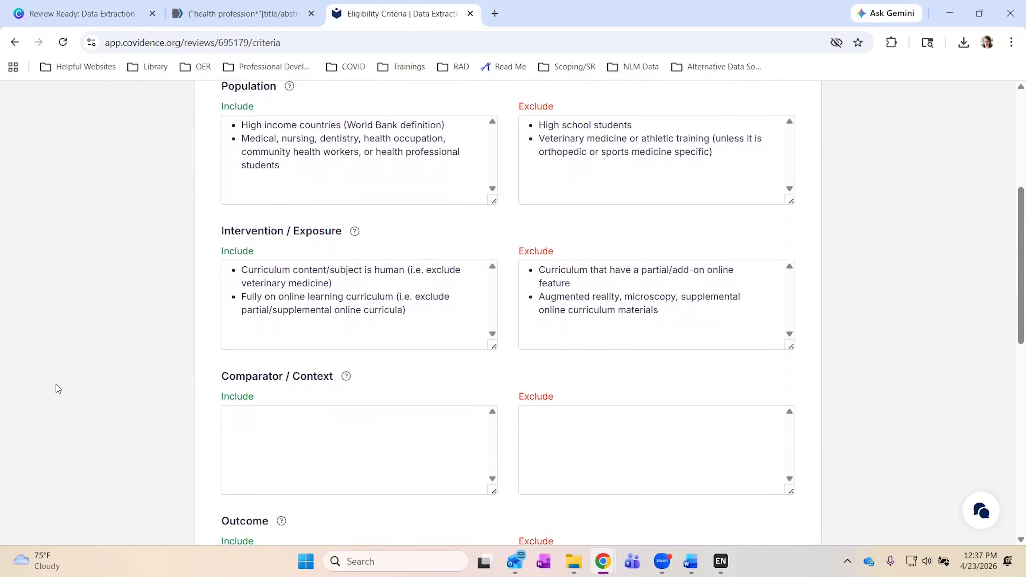
scroll(56, 384, down, 3)
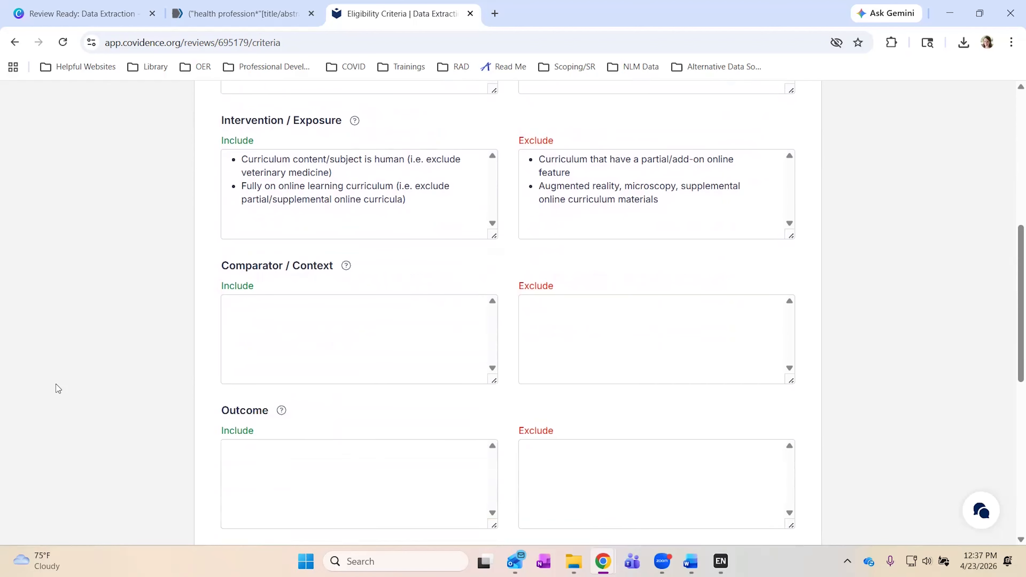
scroll(56, 385, down, 2)
scroll(56, 384, up, 3)
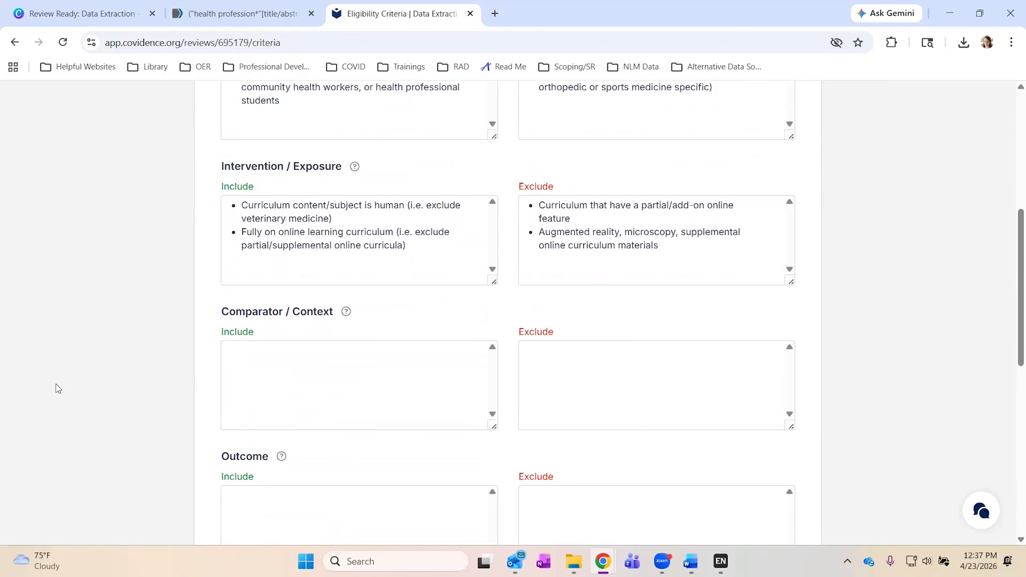
scroll(56, 385, down, 1)
scroll(56, 385, up, 2)
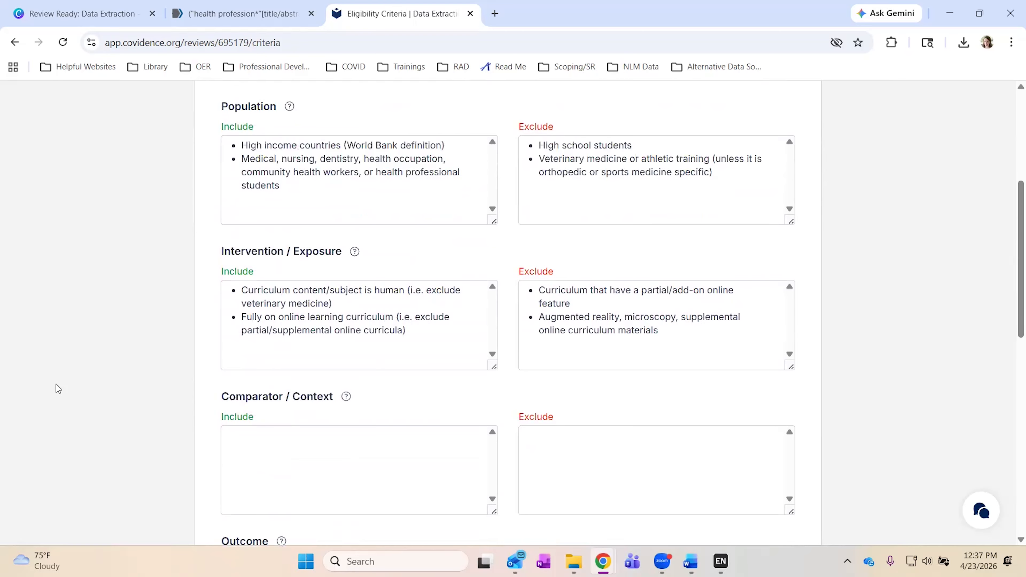
scroll(210, 306, down, 2)
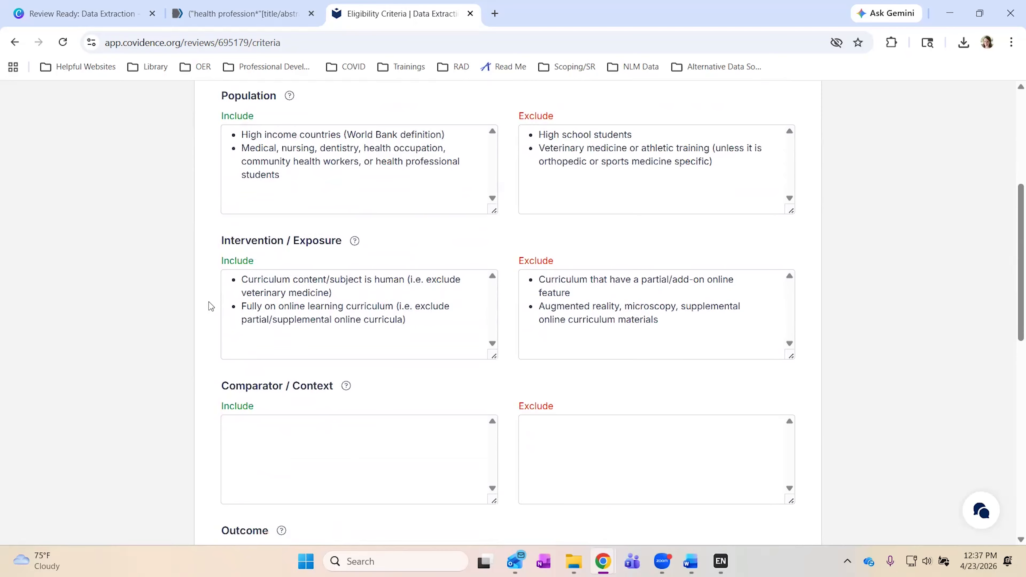
scroll(211, 306, down, 7)
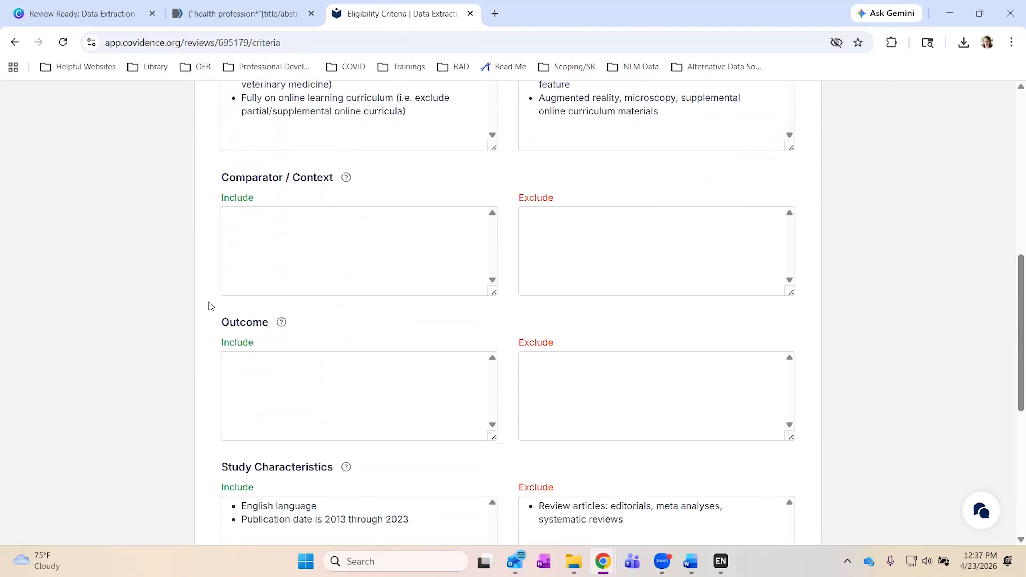
scroll(210, 306, down, 1)
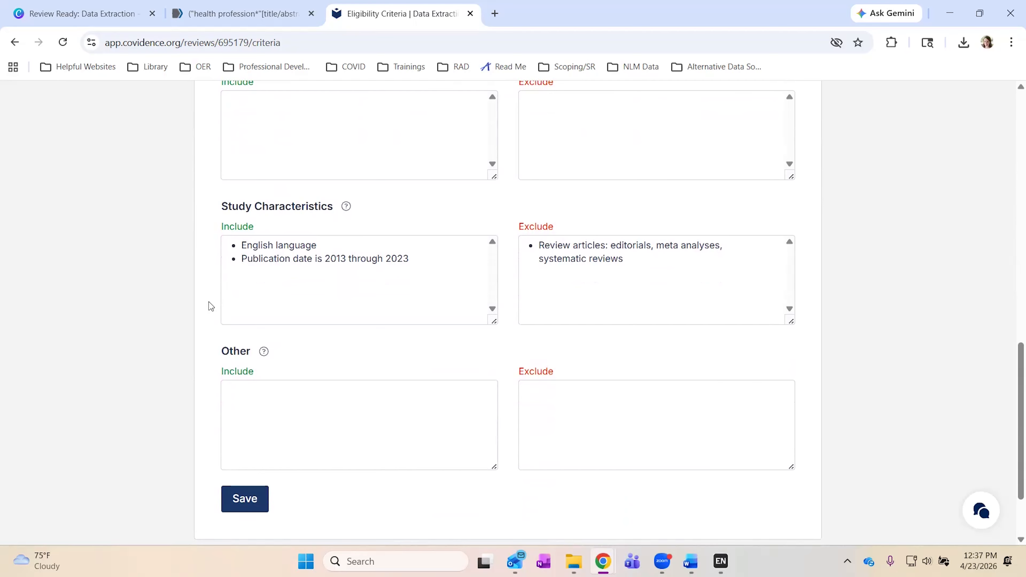
scroll(210, 306, up, 8)
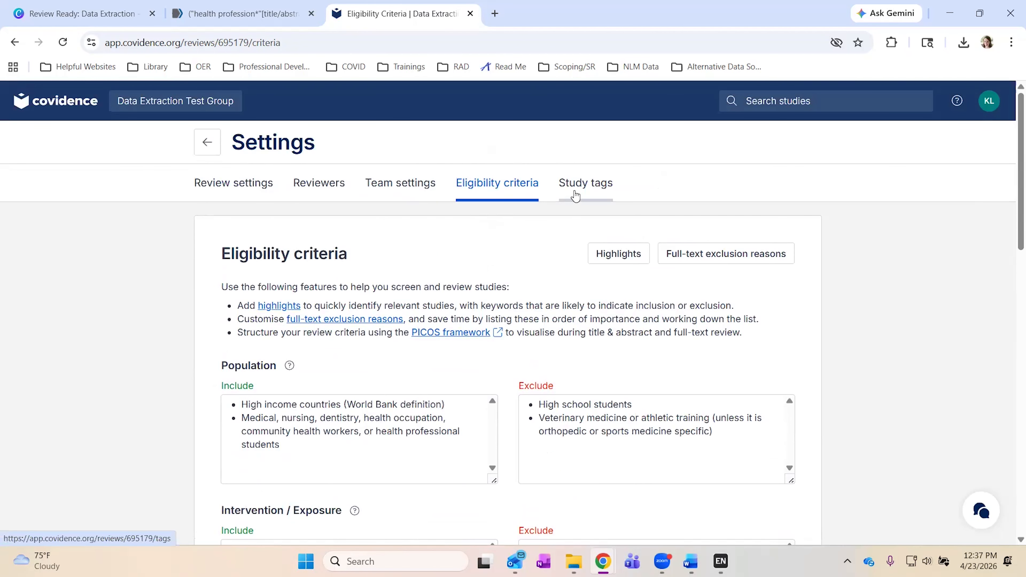
Look over the study tags settings, then go back to the Review Summary.
click(575, 197)
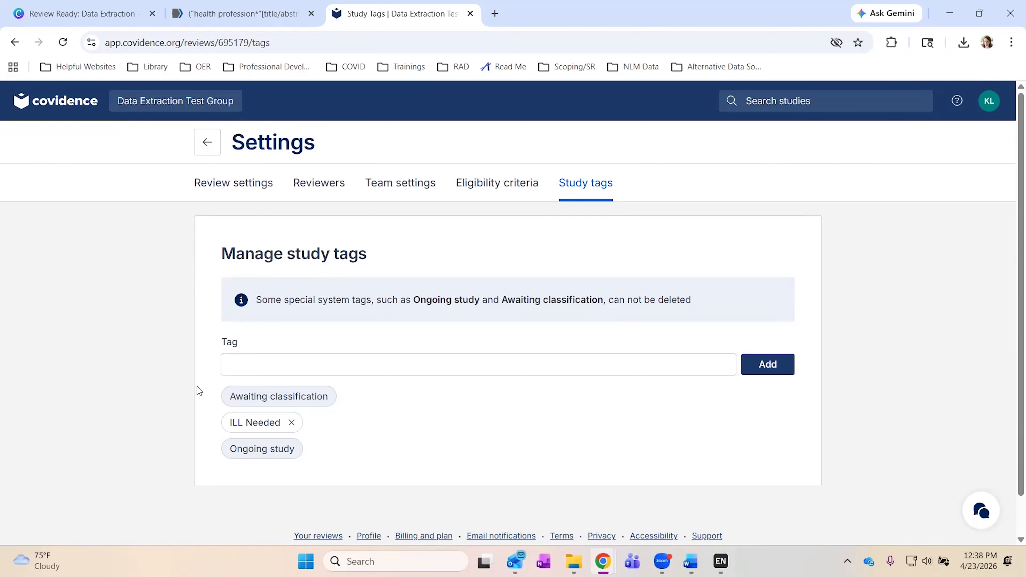
scroll(199, 390, down, 1)
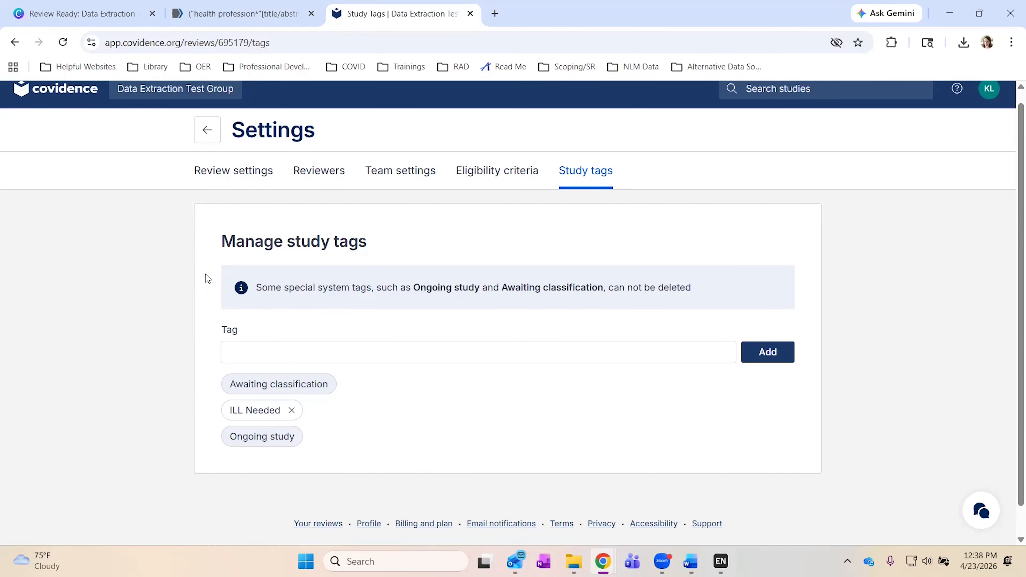
click(208, 137)
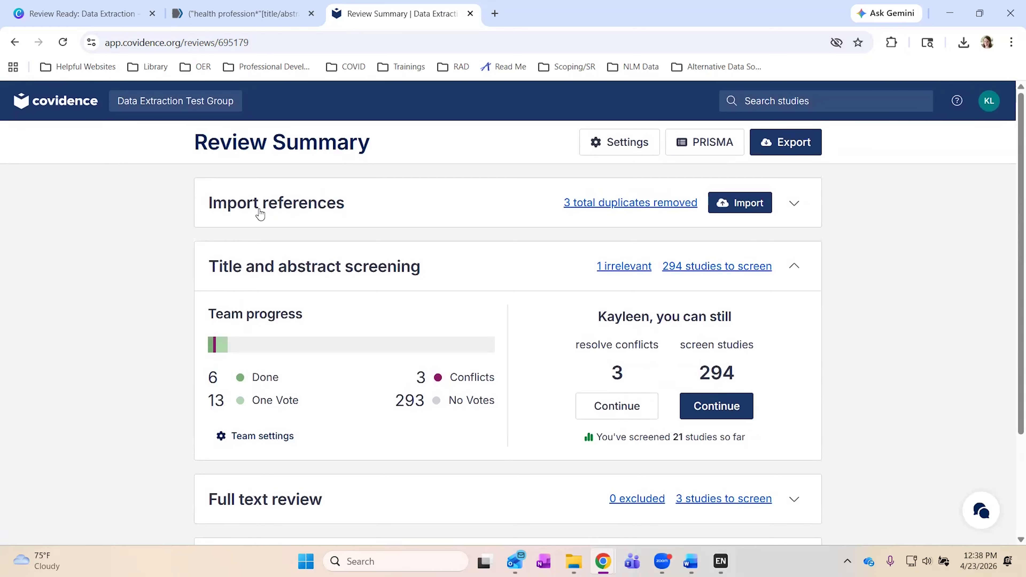
Start a new reference import and browse the 'Import in to' and 'Source' lists without choosing.
click(260, 213)
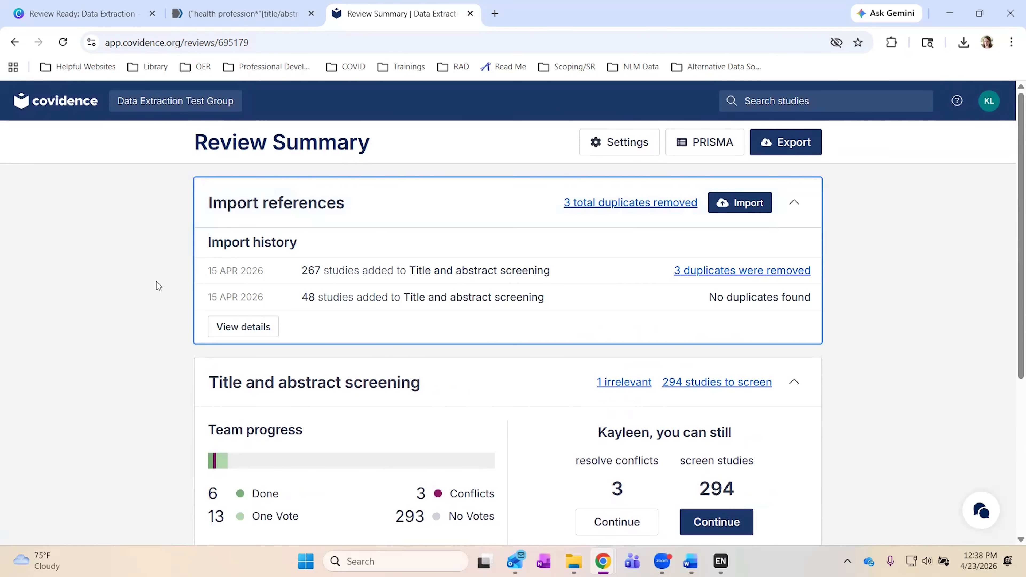
scroll(158, 283, down, 1)
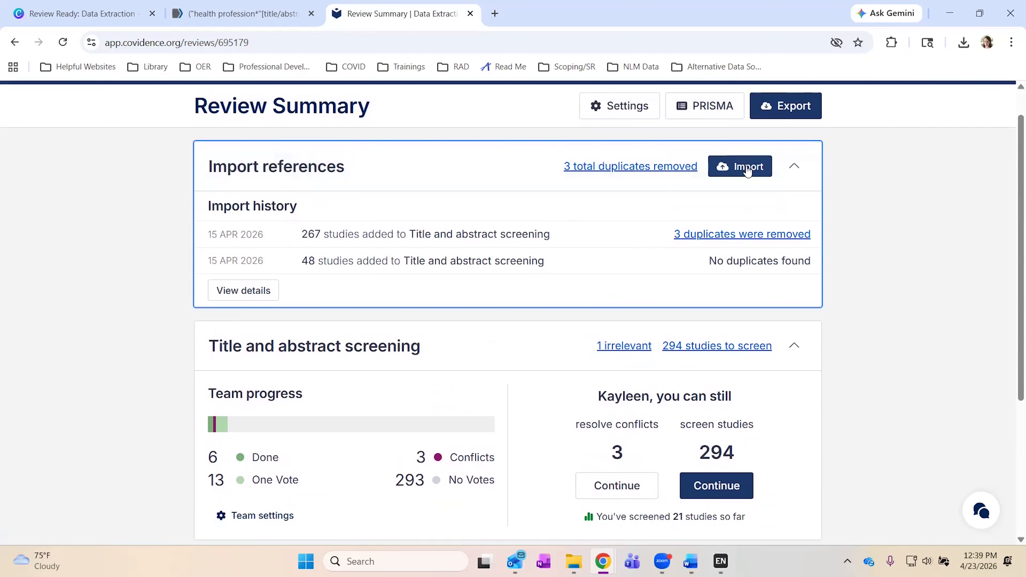
click(748, 167)
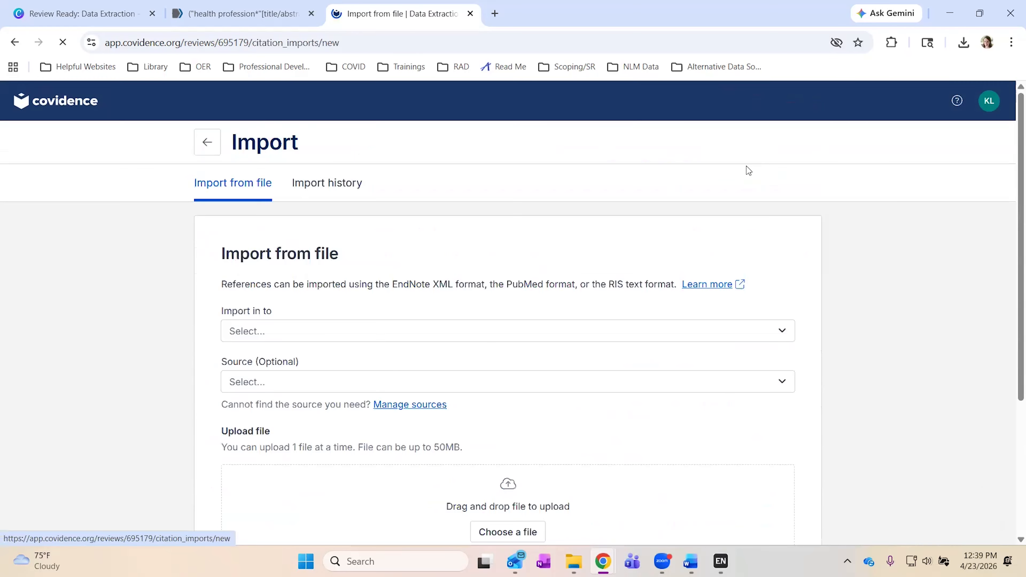
scroll(175, 305, down, 1)
scroll(175, 305, down, 2)
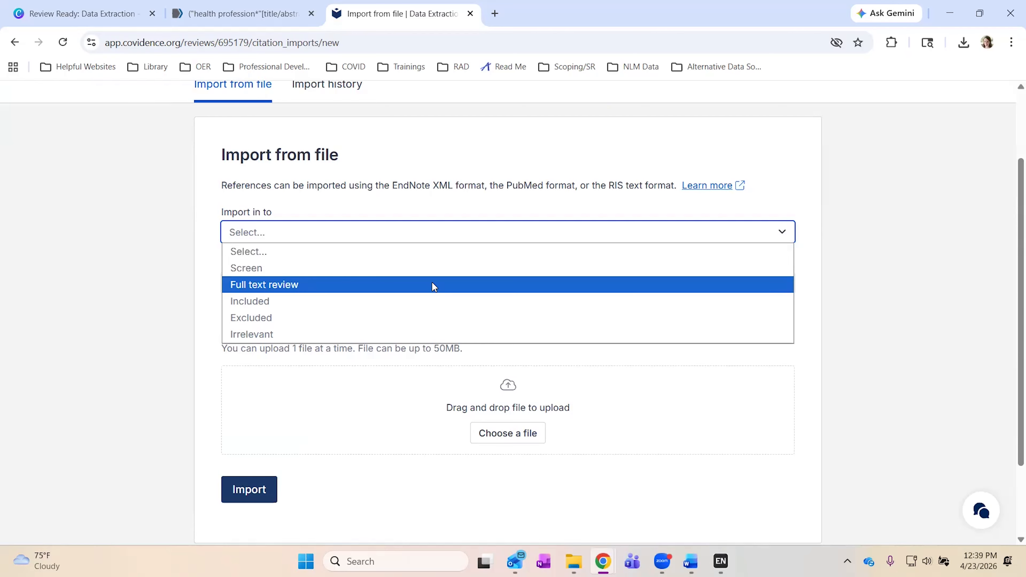
click(144, 271)
click(242, 233)
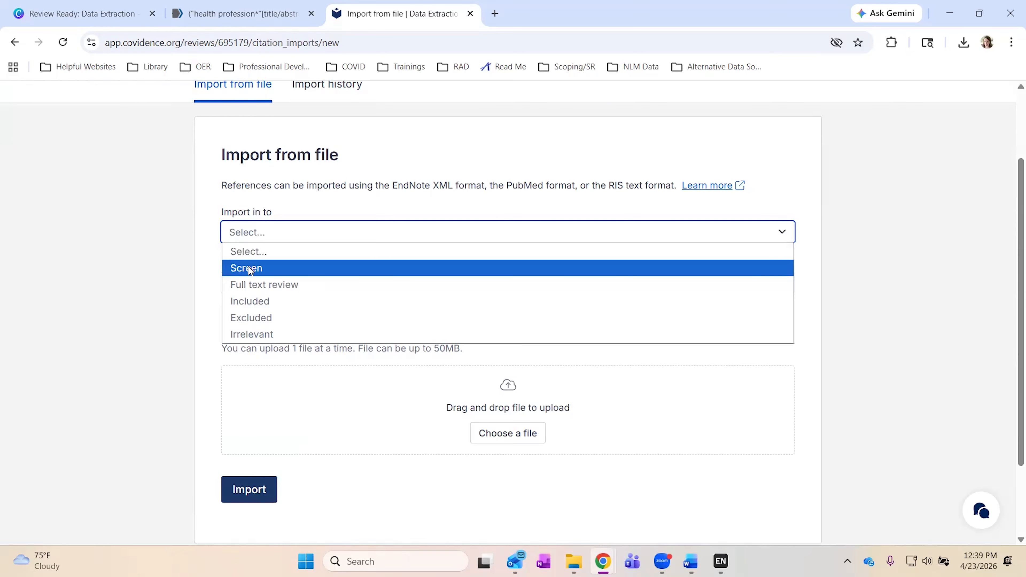
click(205, 264)
click(276, 284)
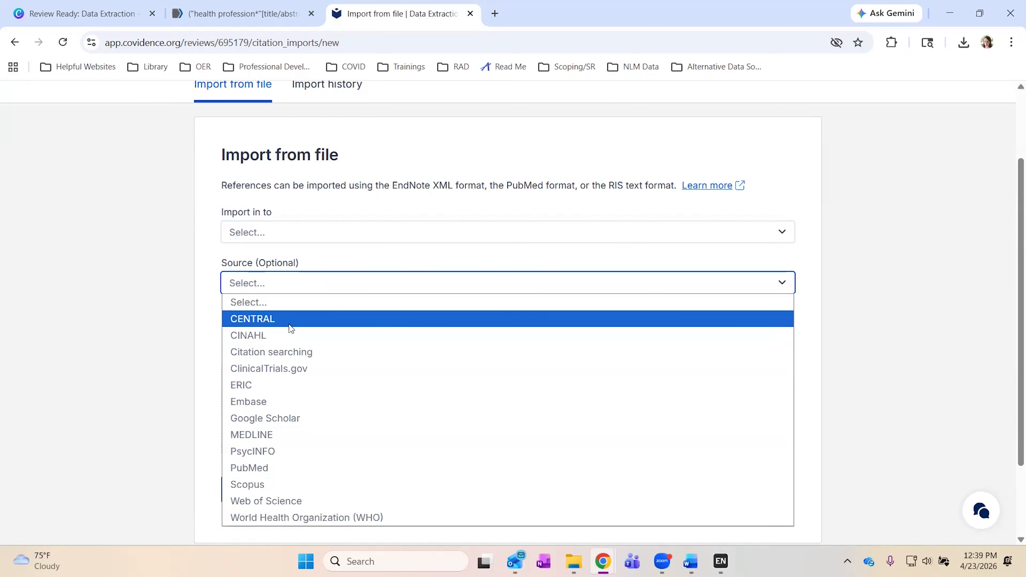
click(192, 366)
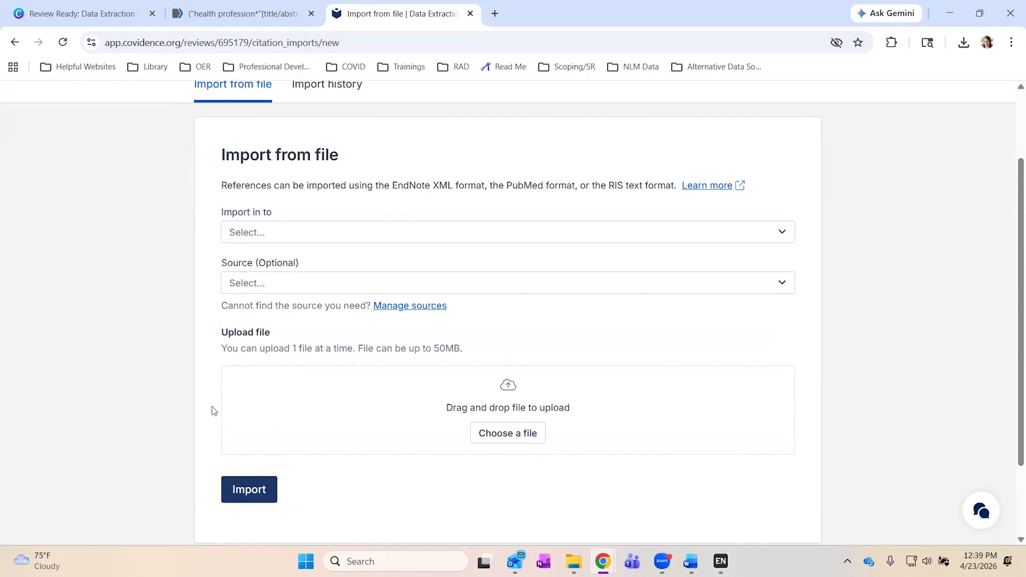
View the import history: CINAHL added 267 studies, ERIC added 48.
scroll(309, 381, up, 1)
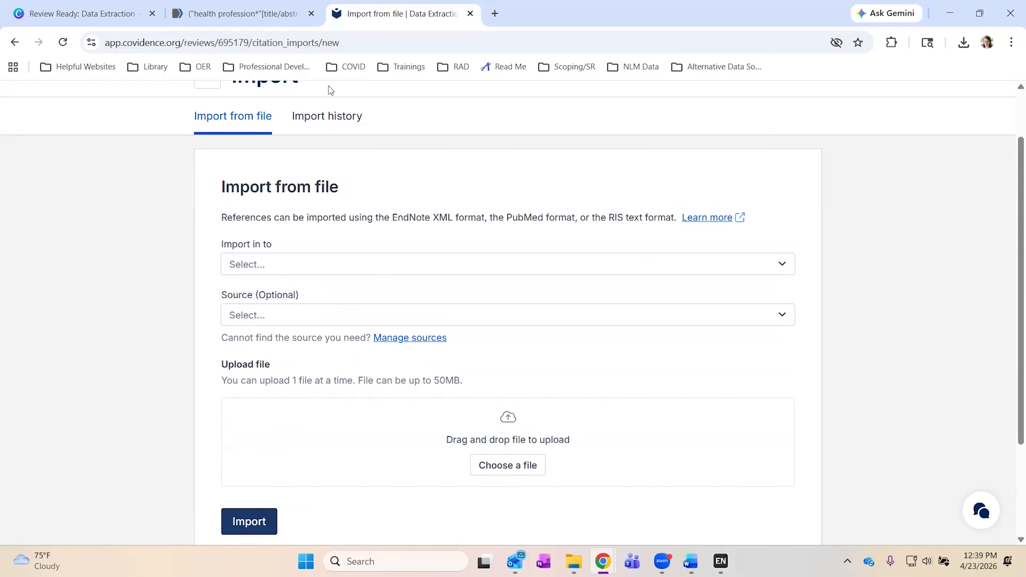
click(325, 117)
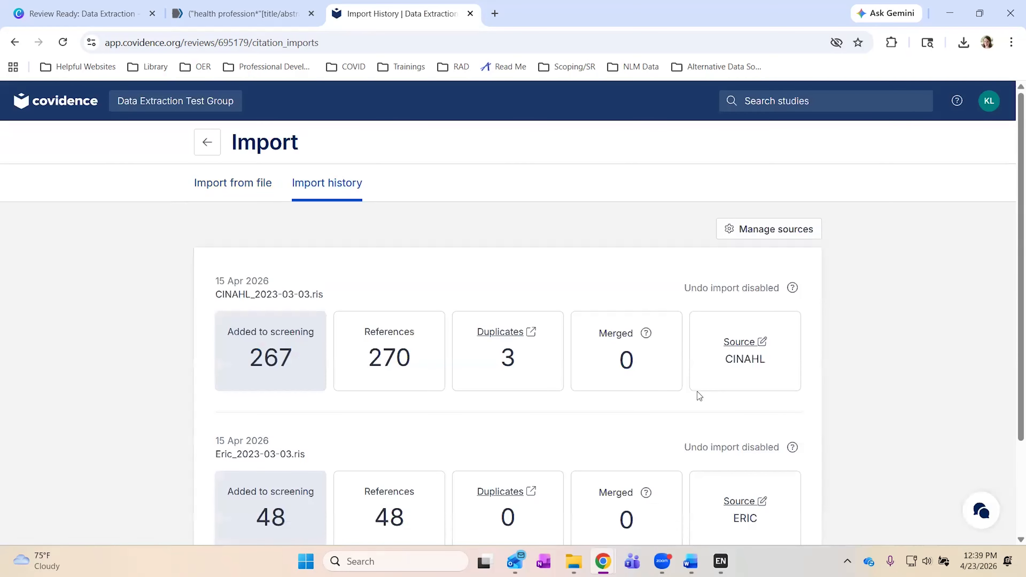
scroll(697, 391, down, 2)
scroll(697, 392, down, 2)
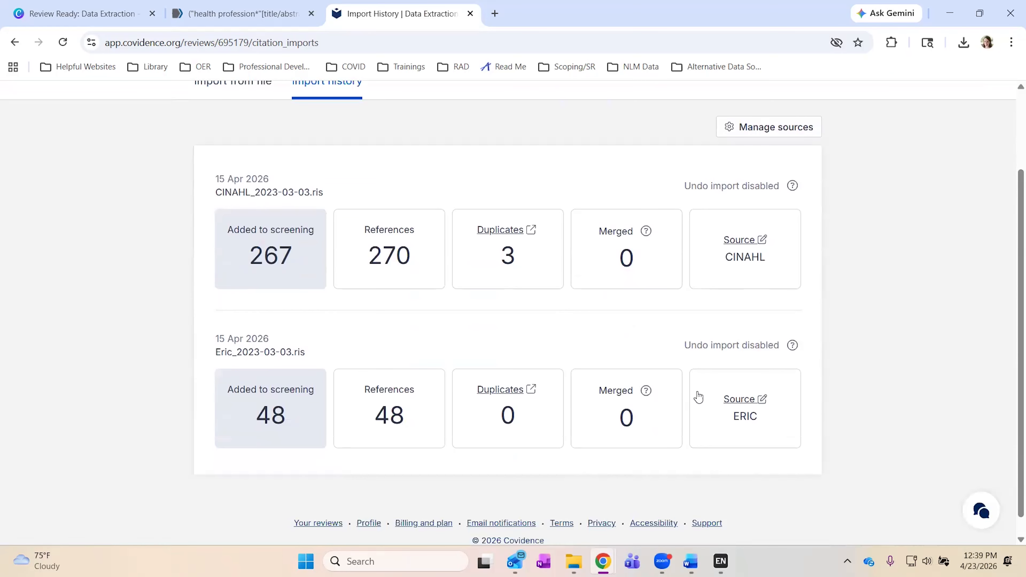
click(754, 244)
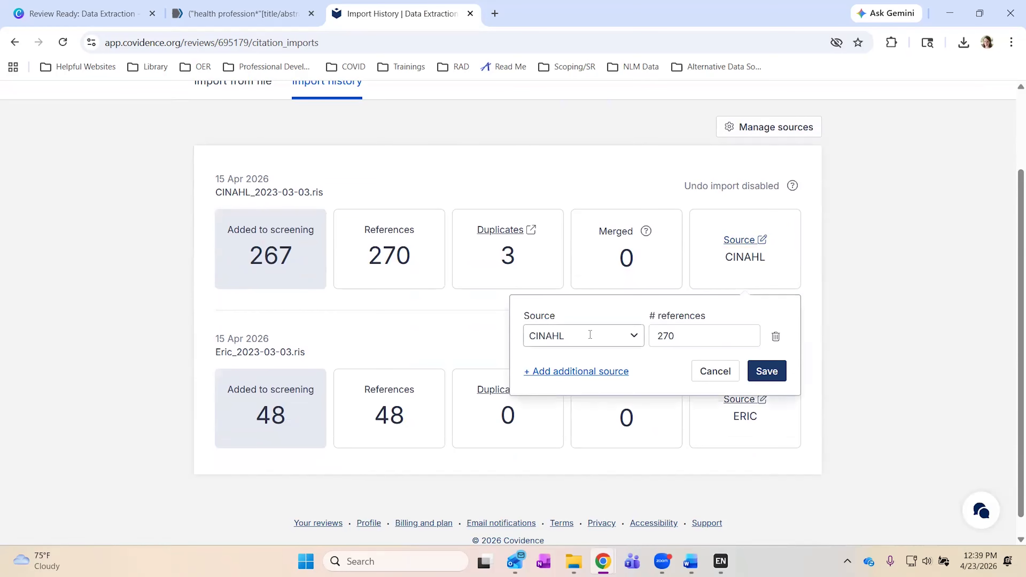
click(540, 372)
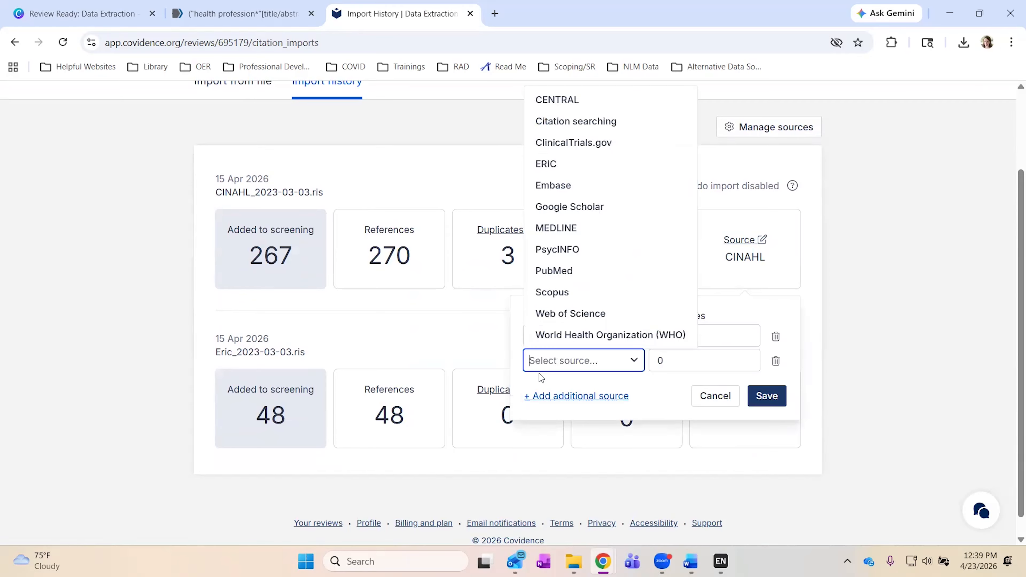
click(556, 272)
double_click(669, 361)
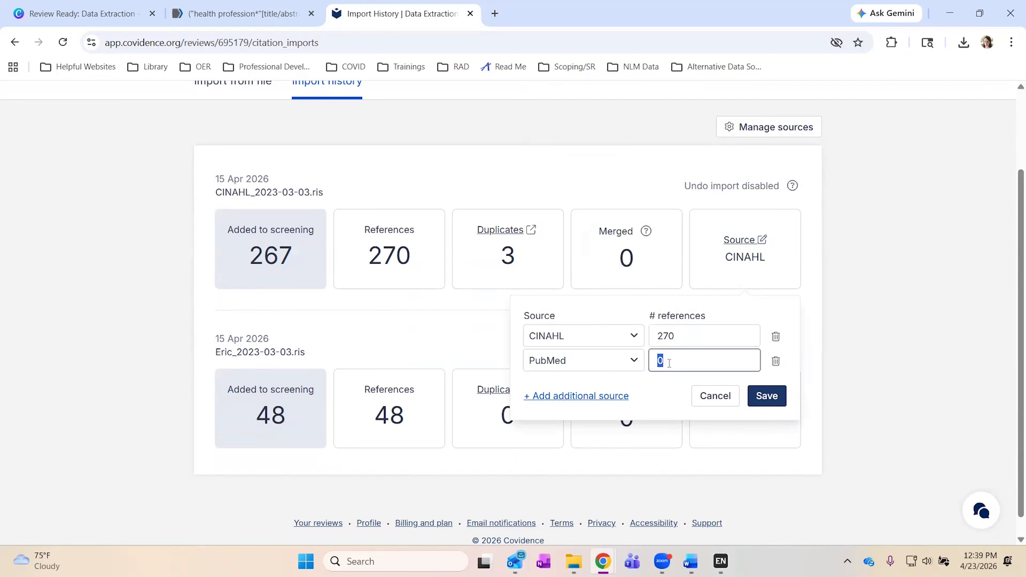
text(5)
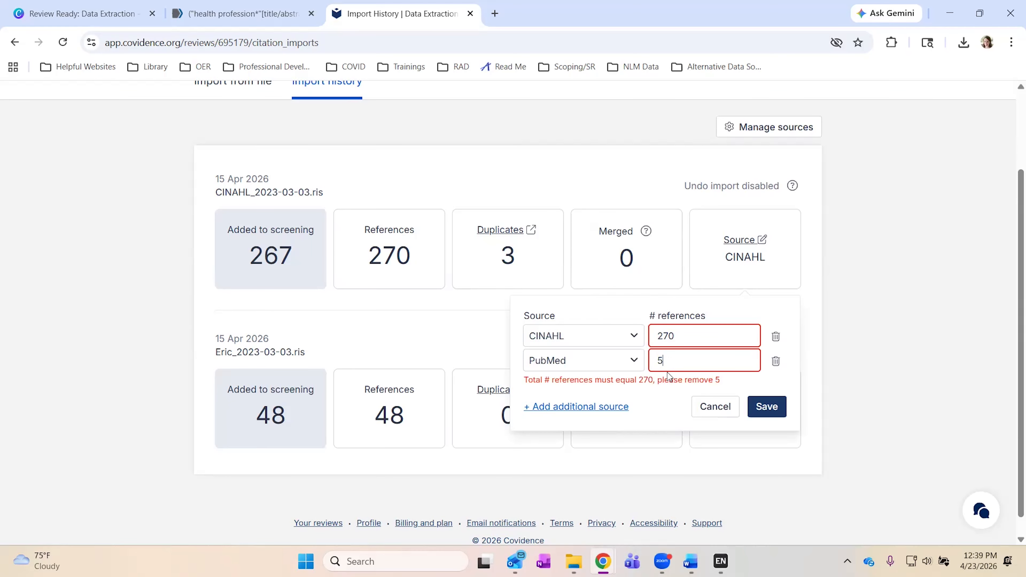
click(776, 361)
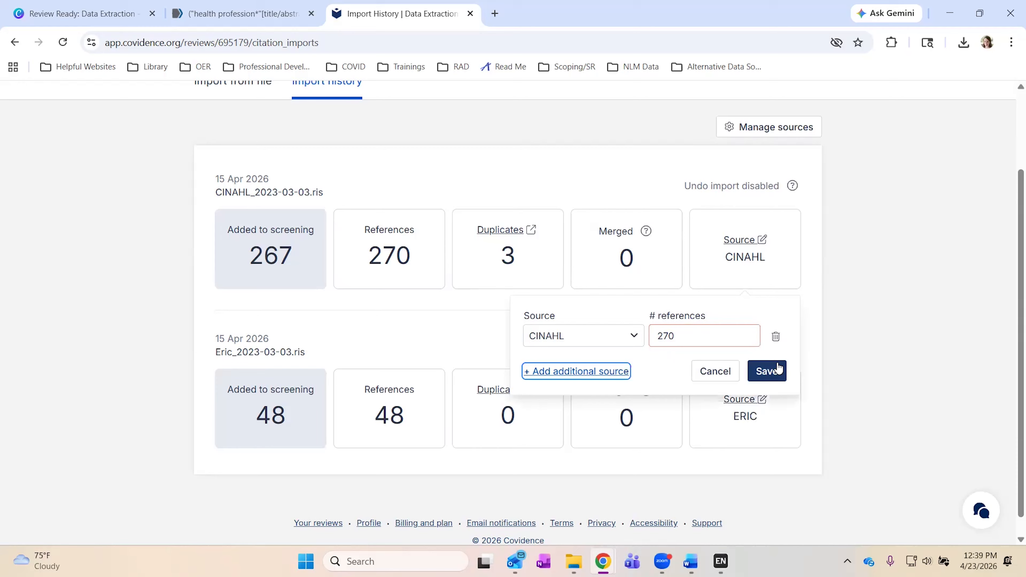
click(732, 374)
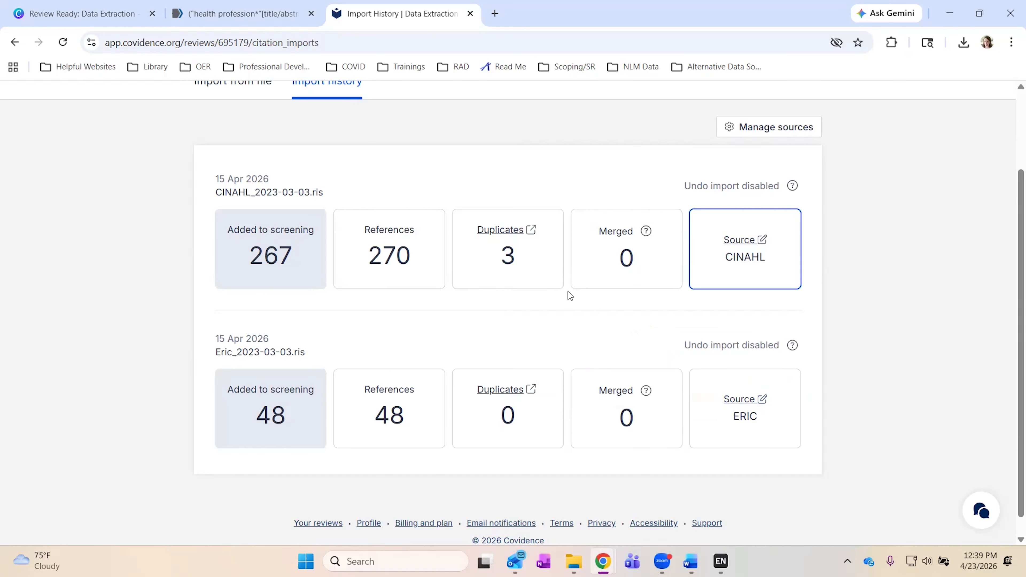
scroll(570, 296, up, 3)
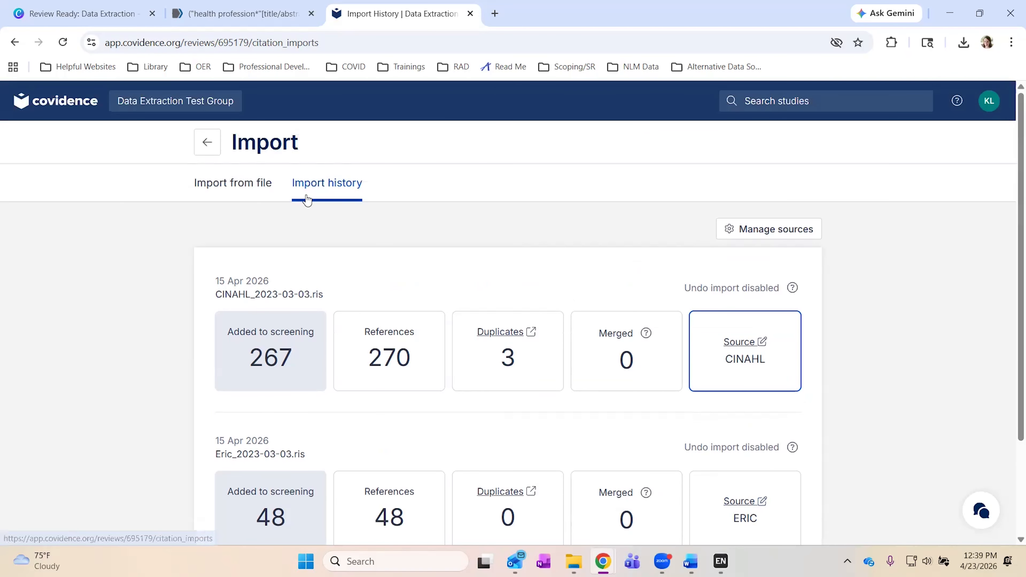
Open the PRISMA diagram and show the sources: 270 from CINAHL, 48 from ERIC.
click(208, 142)
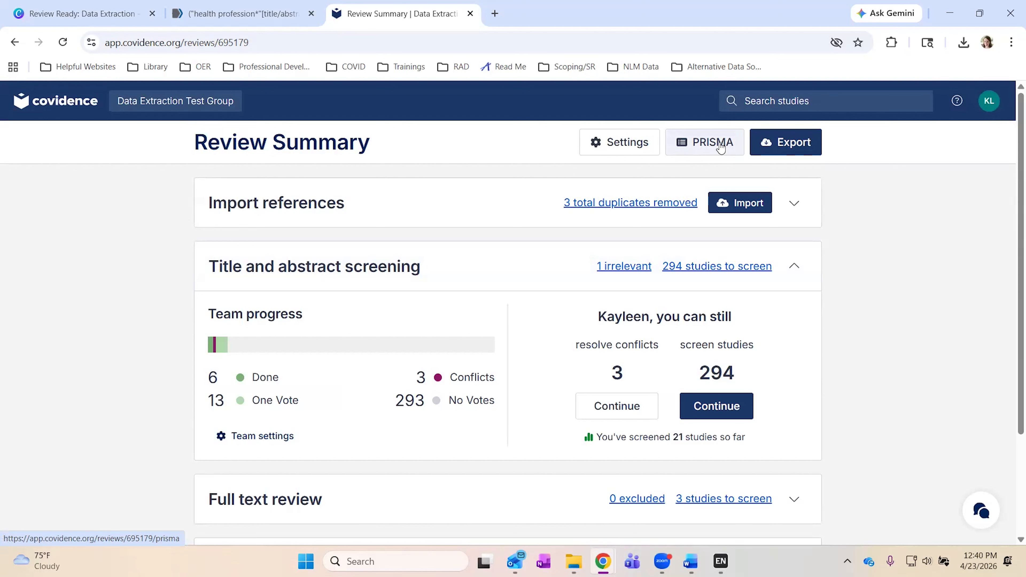
click(720, 144)
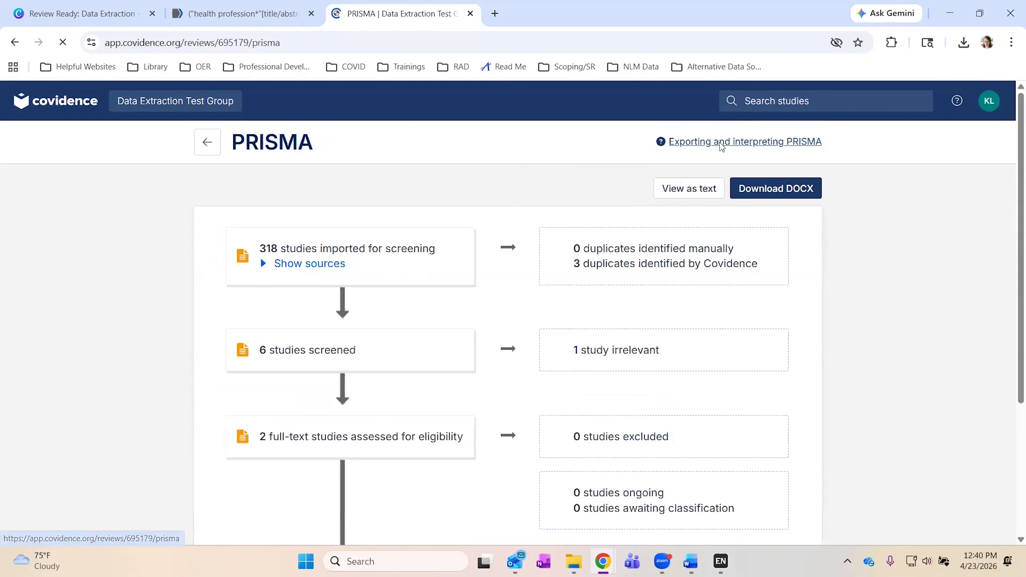
scroll(195, 309, down, 1)
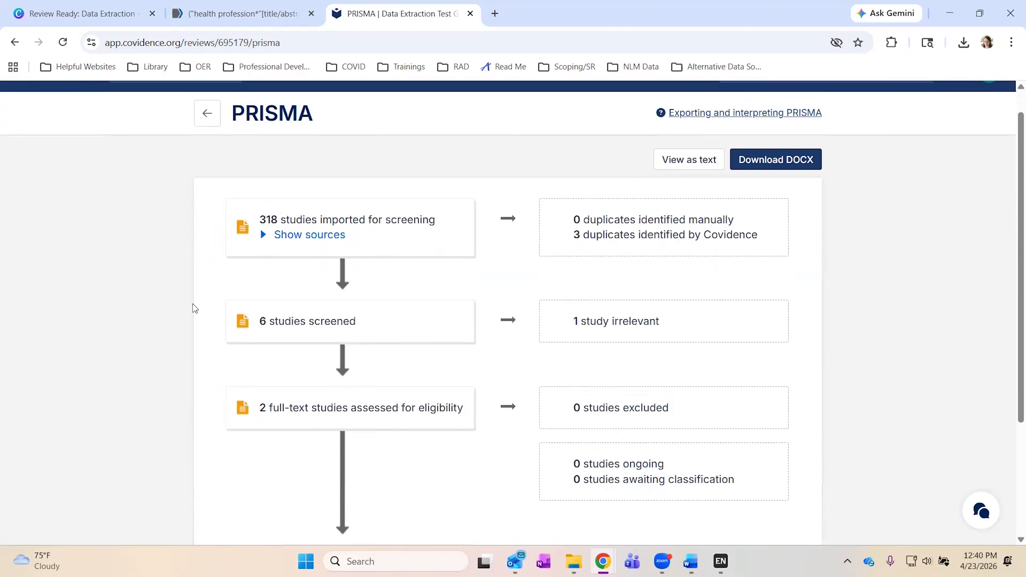
click(271, 236)
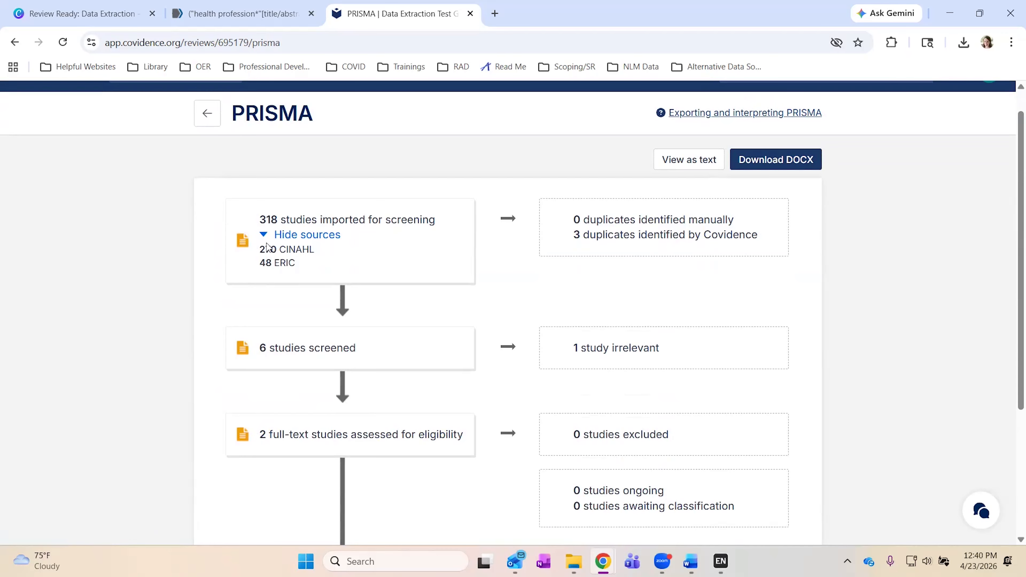
Highlight the 3 Covidence-found and 0 manual duplicate lines, then return to the summary.
triple_click(578, 236)
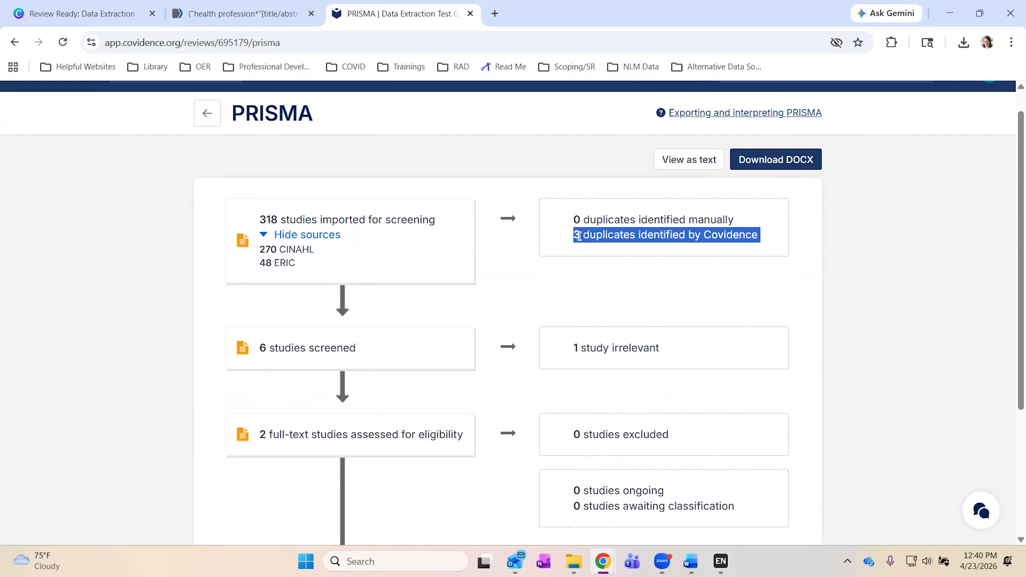
click(581, 267)
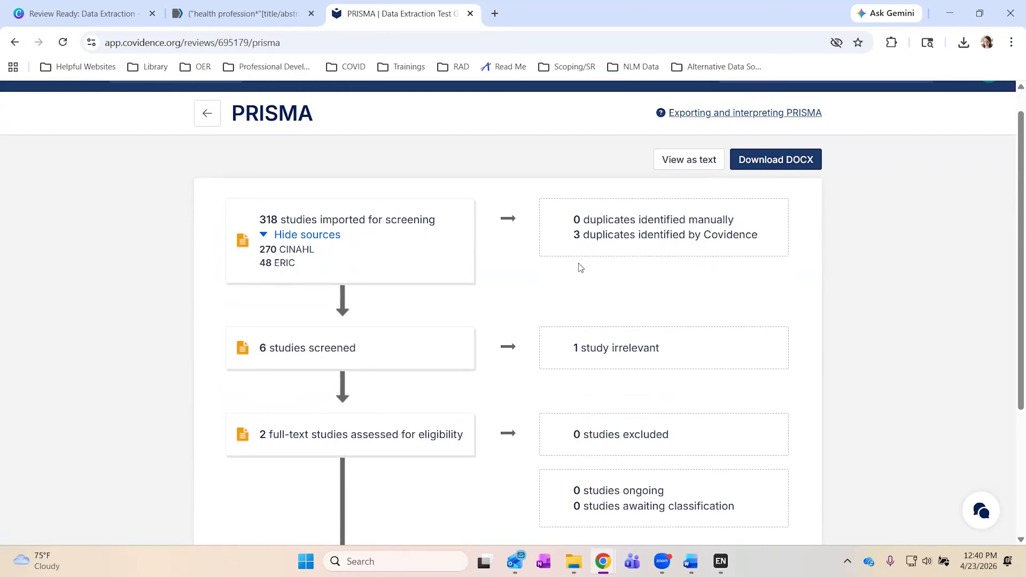
triple_click(576, 220)
click(553, 274)
click(207, 113)
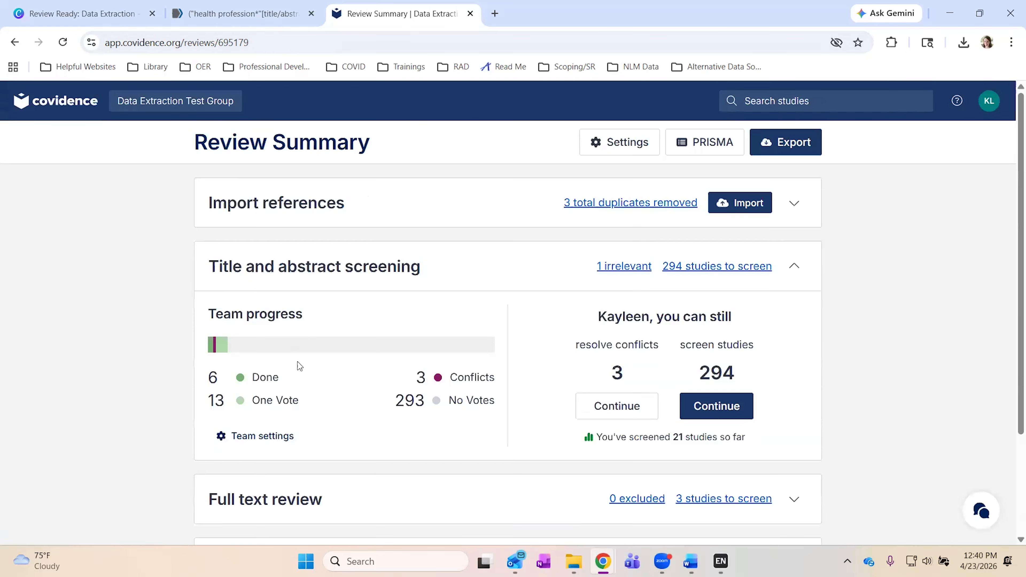
Open the 294 studies awaiting title and abstract screening and check the filter options.
click(351, 260)
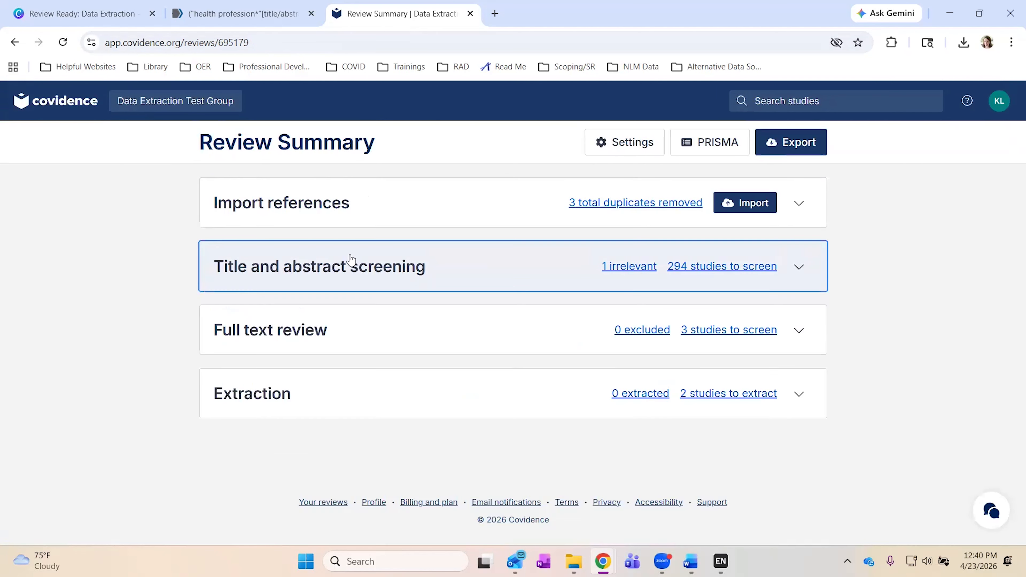
click(713, 267)
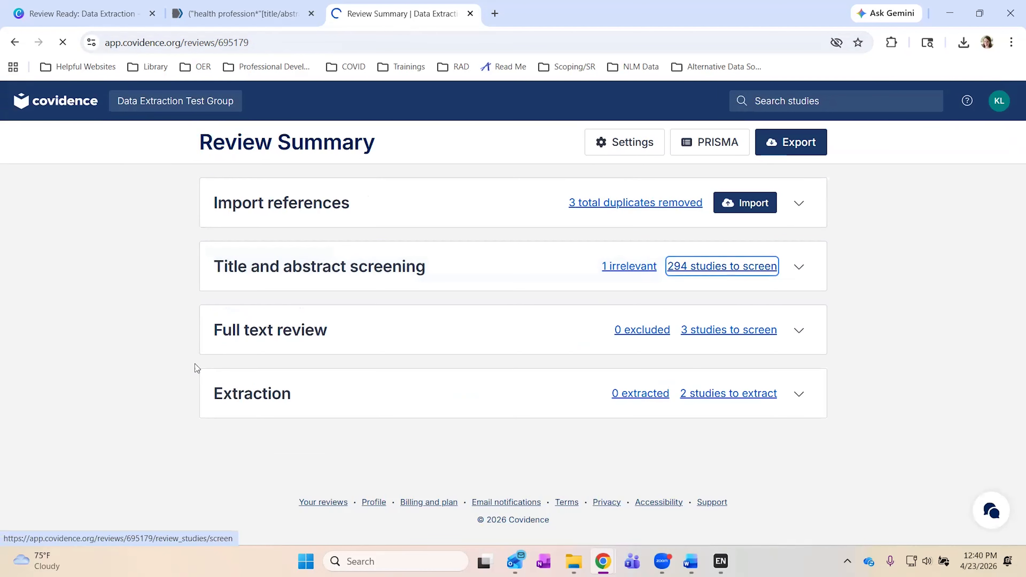
scroll(168, 339, down, 1)
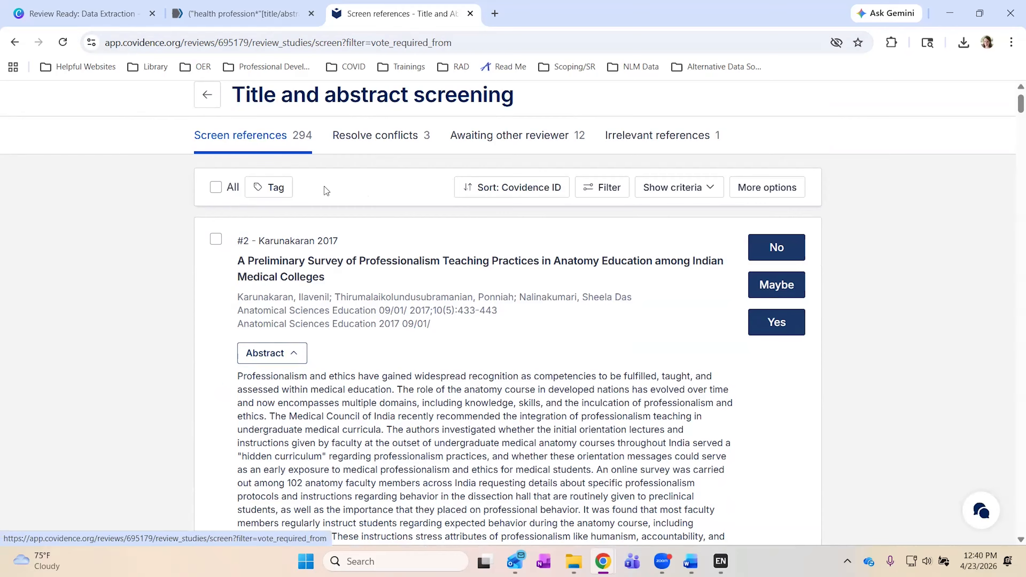
click(611, 193)
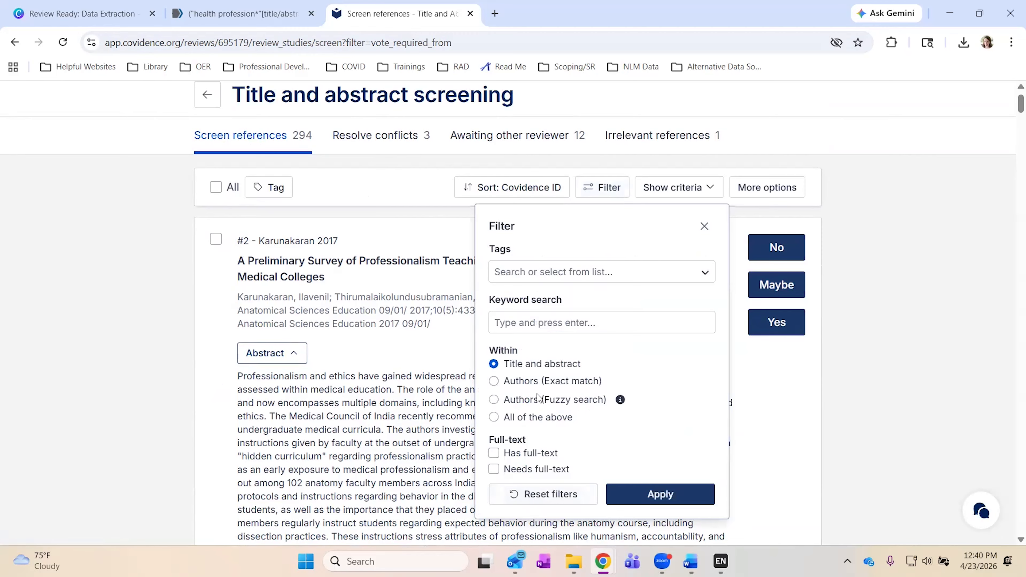
click(705, 227)
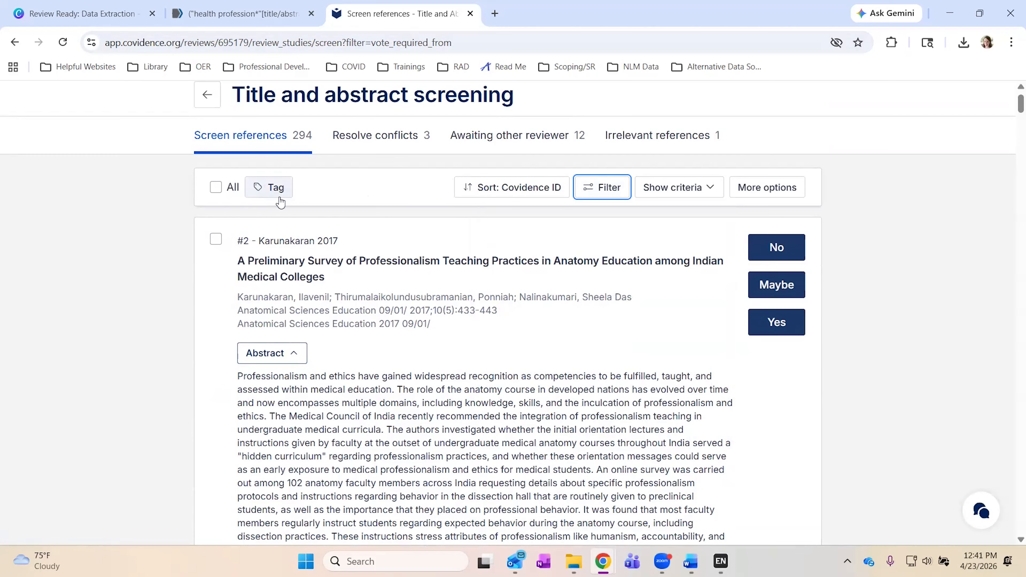
Sort the screening list by Most relevant, putting #312 Aebersold 2020 first.
click(525, 193)
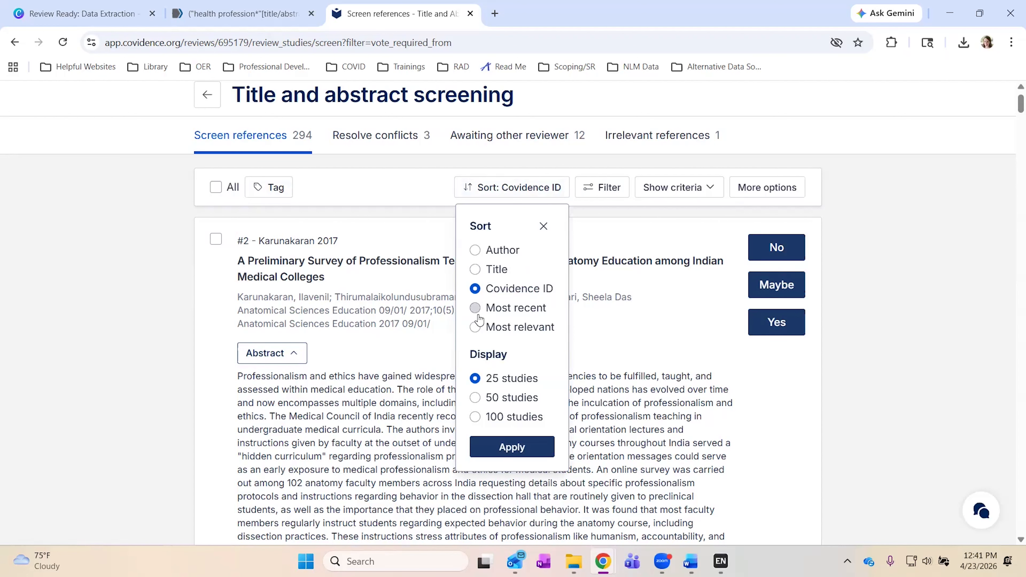
click(476, 328)
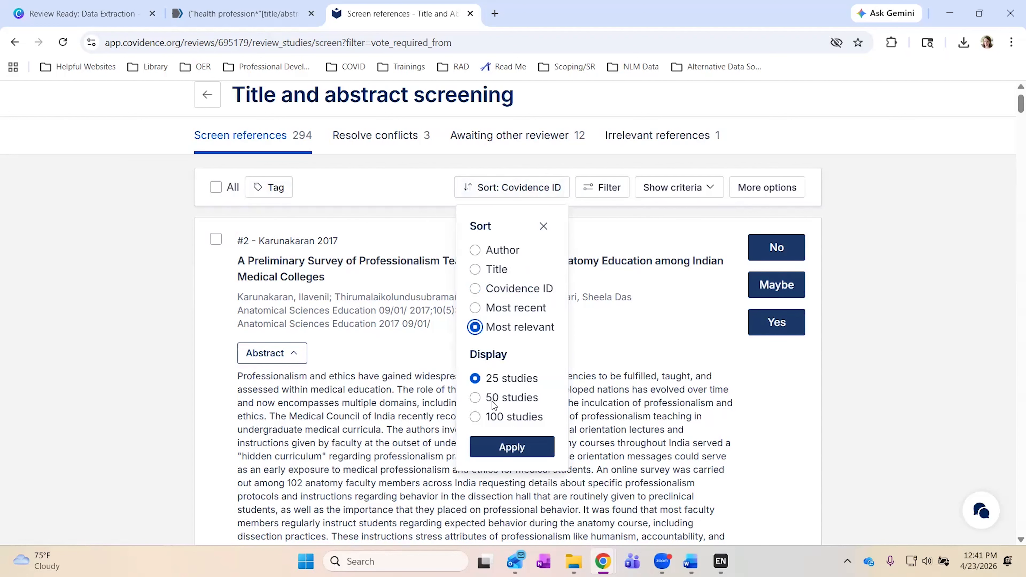
click(490, 450)
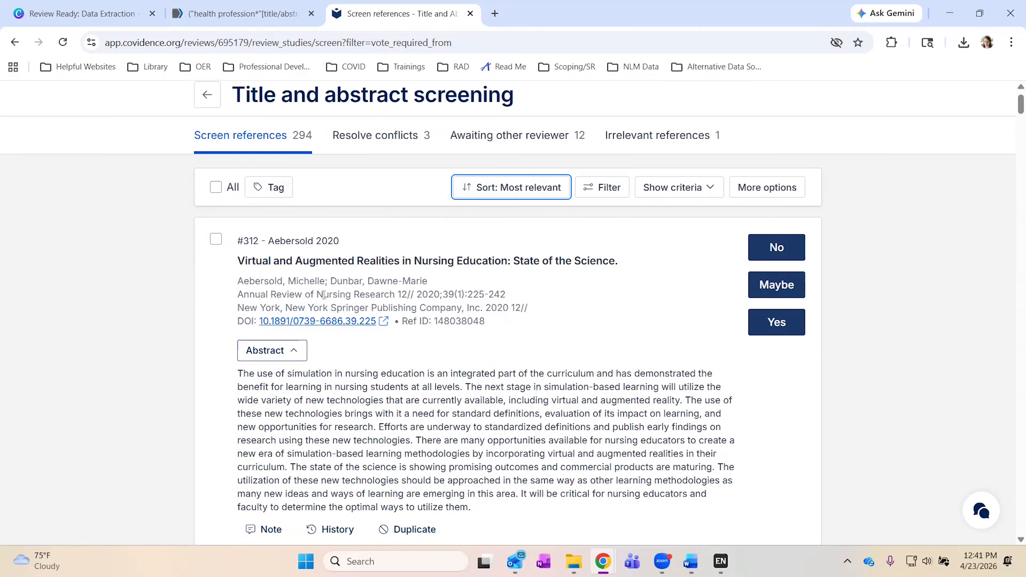
Show the eligibility criteria above the screening list and scroll through them.
double_click(249, 242)
click(249, 245)
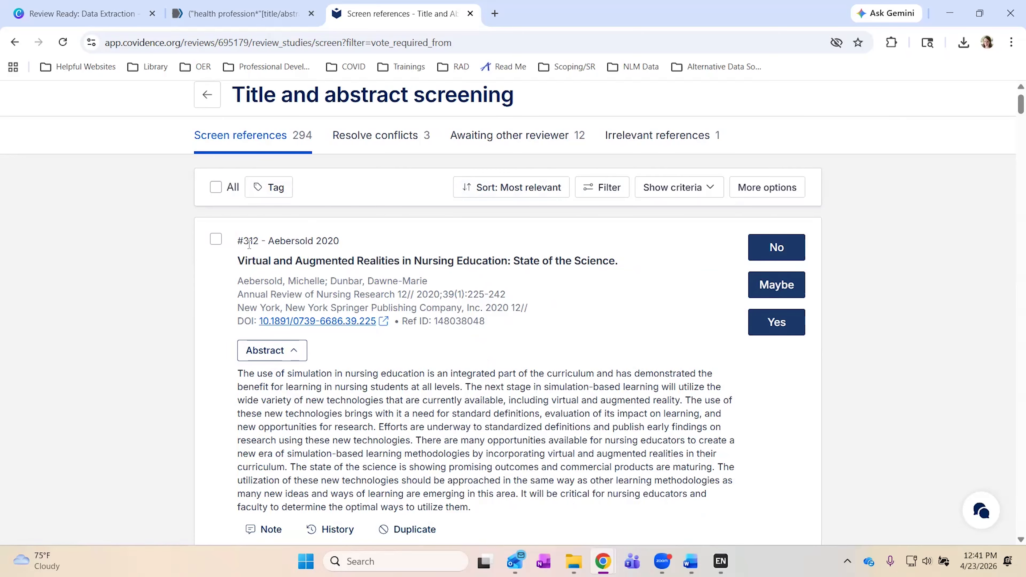
scroll(579, 422, down, 1)
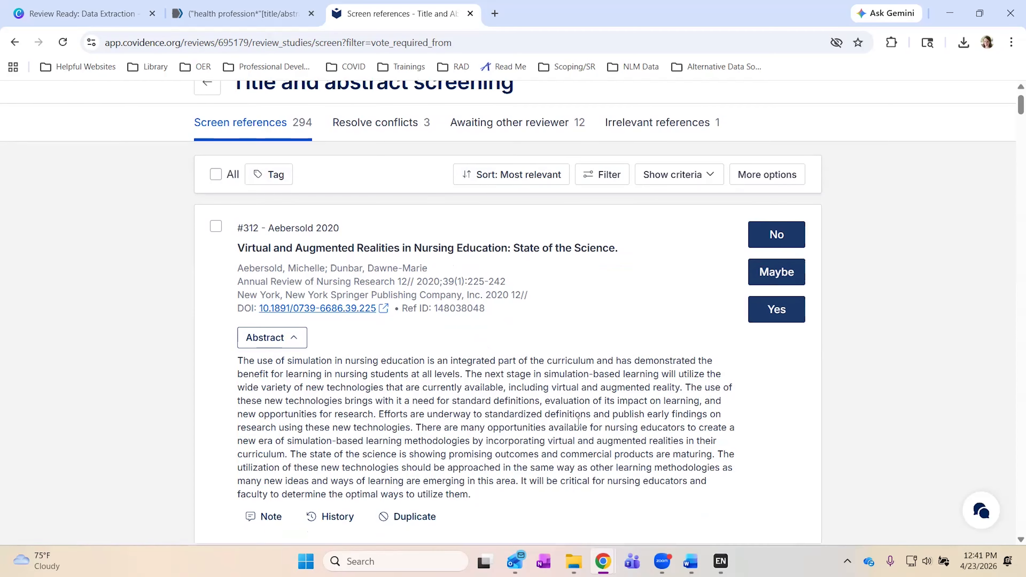
scroll(579, 423, down, 2)
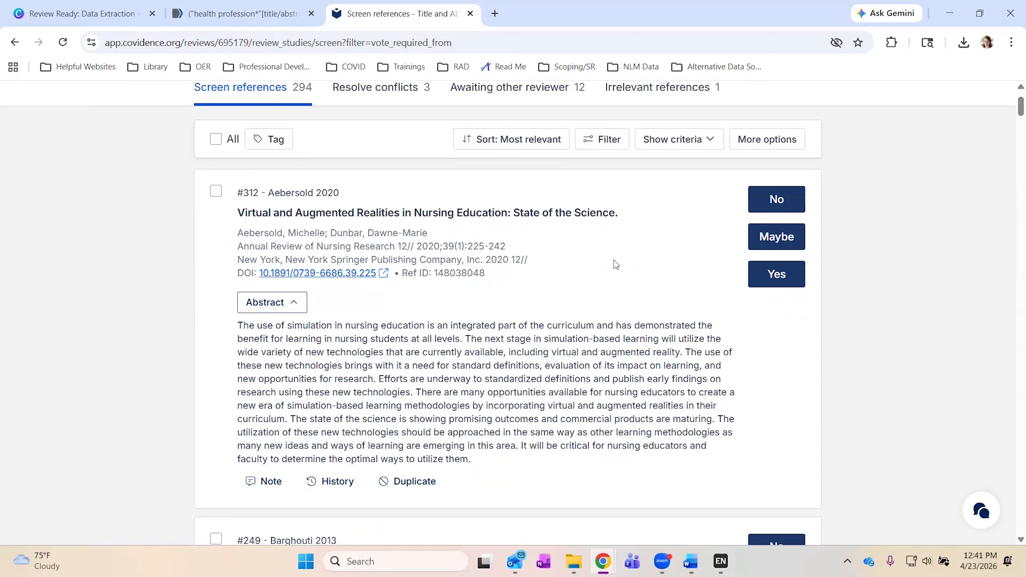
click(699, 152)
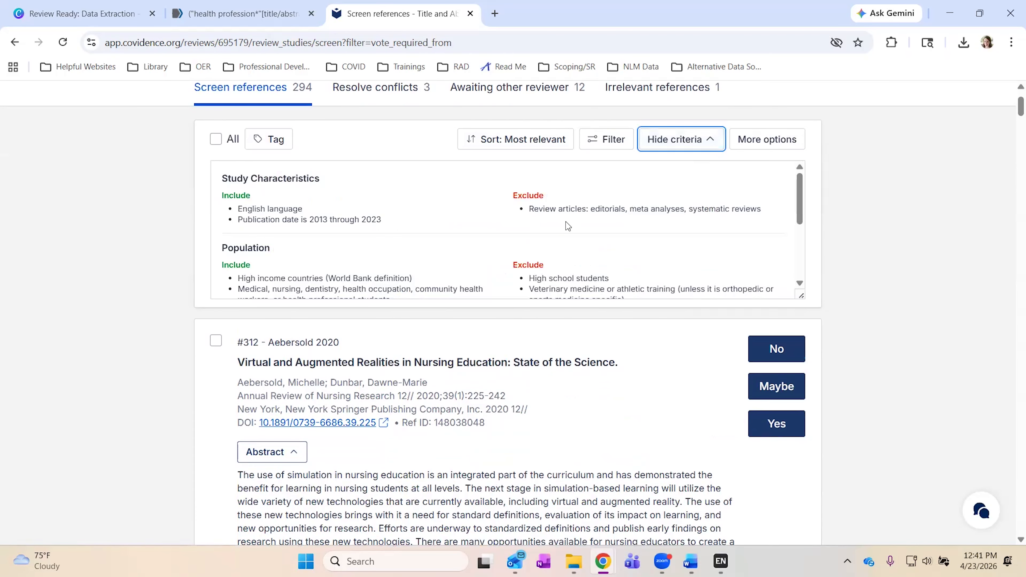
scroll(568, 225, down, 4)
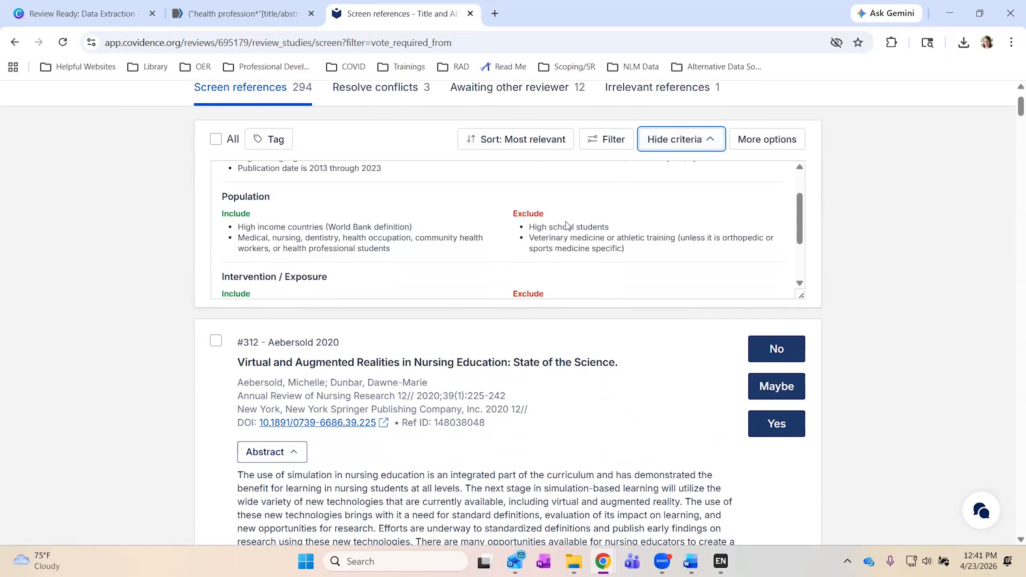
scroll(567, 221, down, 1)
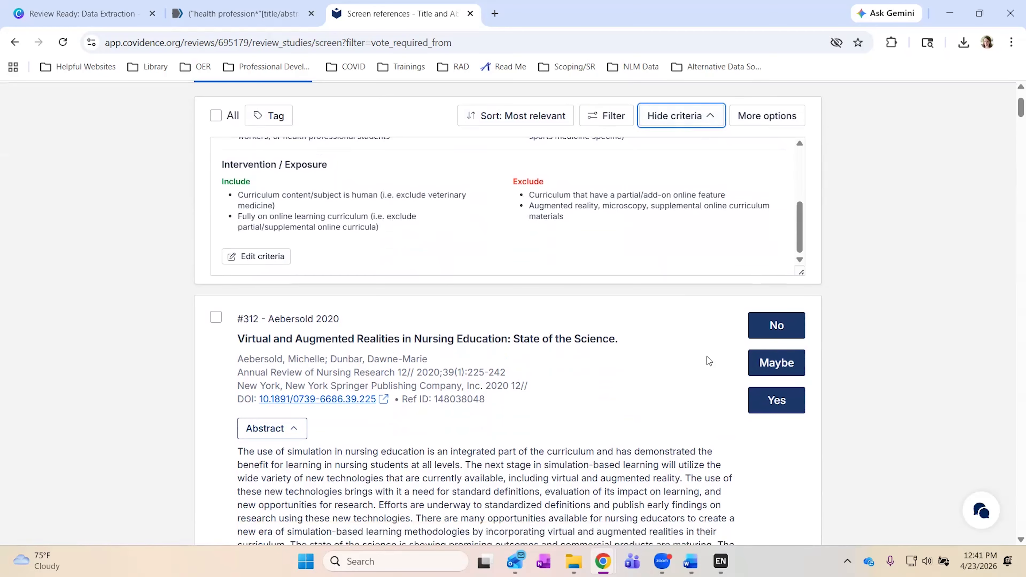
Vote Yes on #312 Aebersold 2020 and Maybe on #249 Barghouti 2013.
click(781, 393)
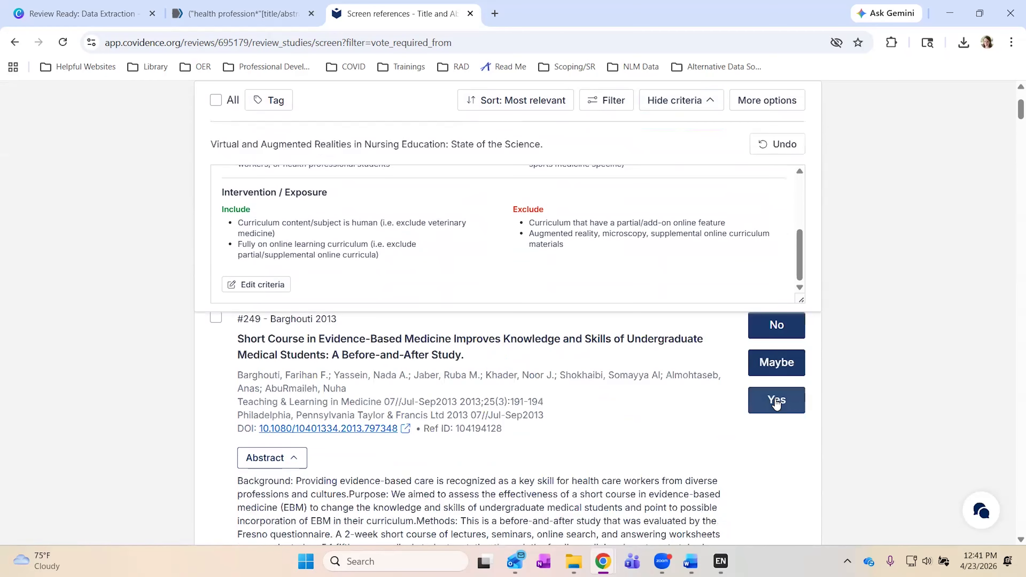
scroll(646, 409, down, 3)
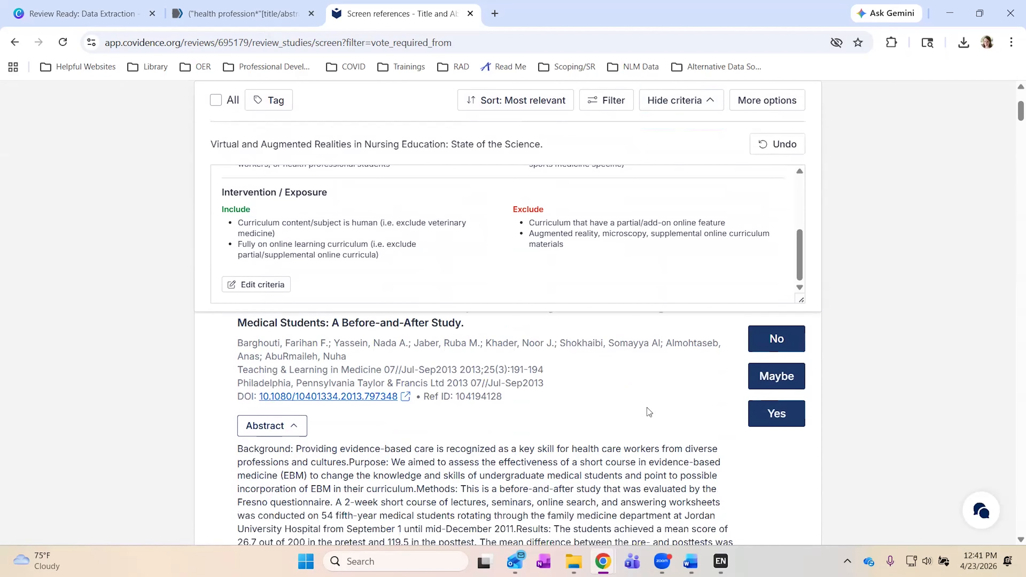
click(785, 376)
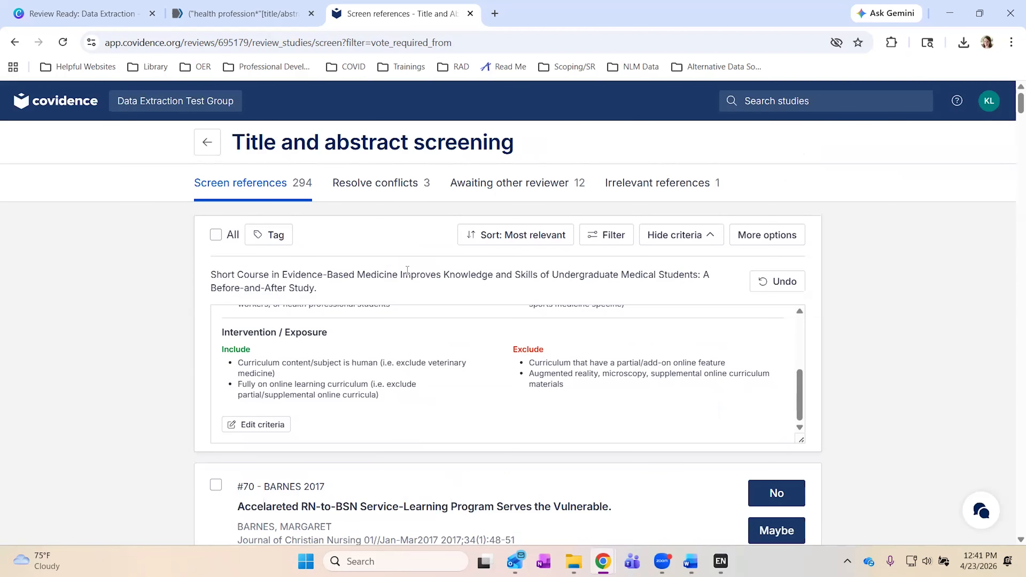
scroll(488, 403, down, 2)
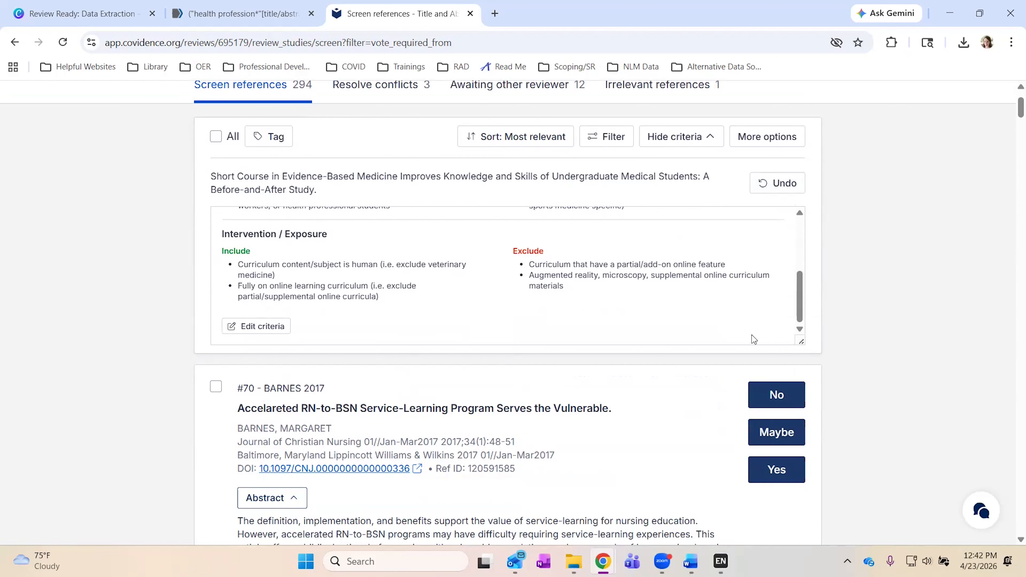
Hide the criteria and turn on inclusion/exclusion keyword highlighting in the abstracts.
click(671, 140)
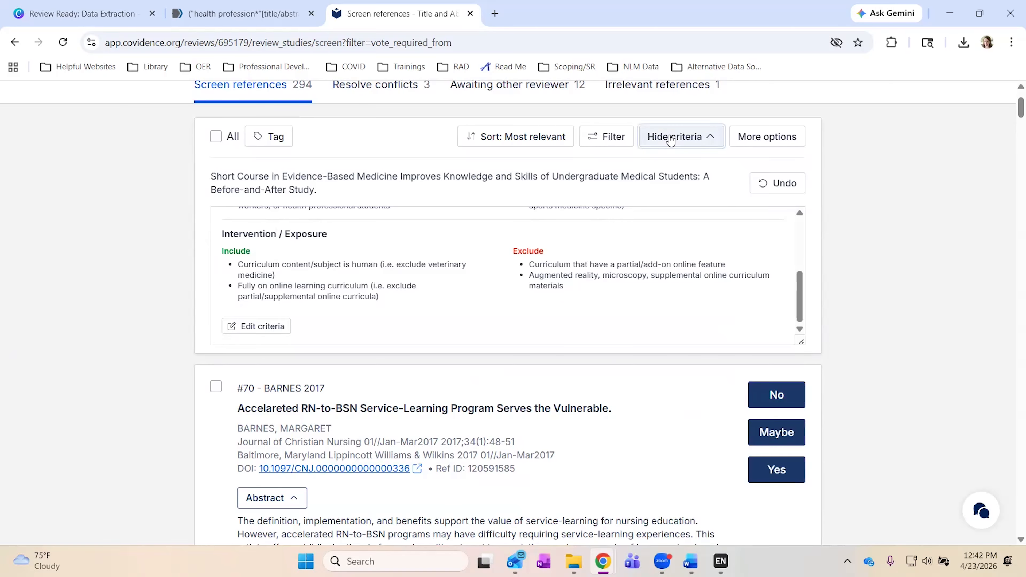
click(756, 140)
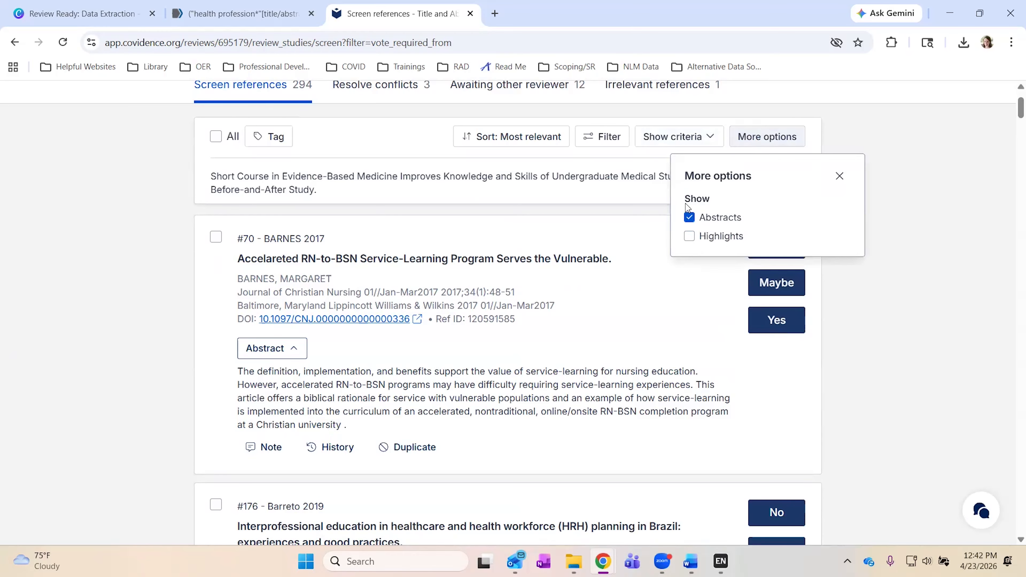
click(689, 236)
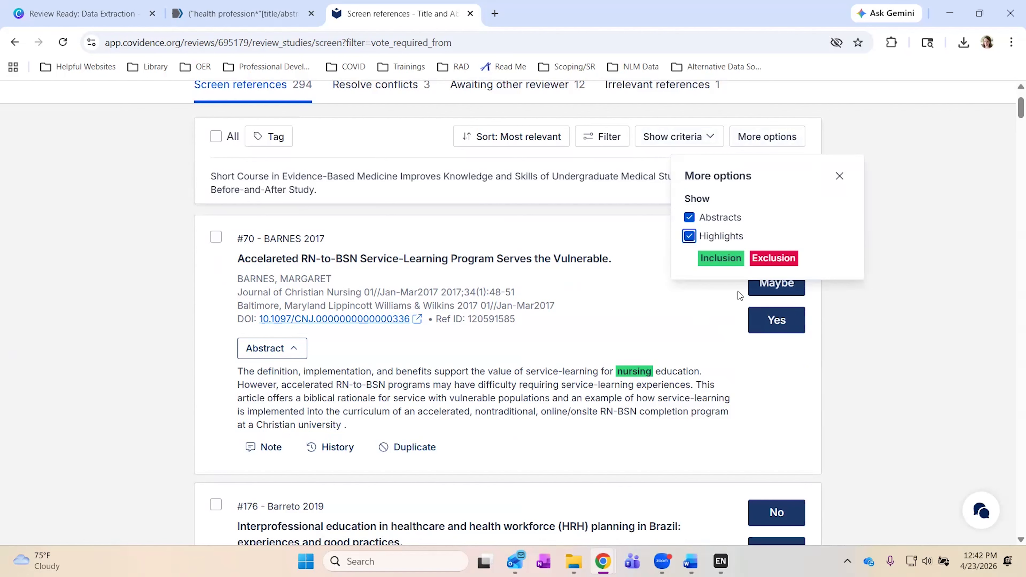
scroll(600, 411, down, 1)
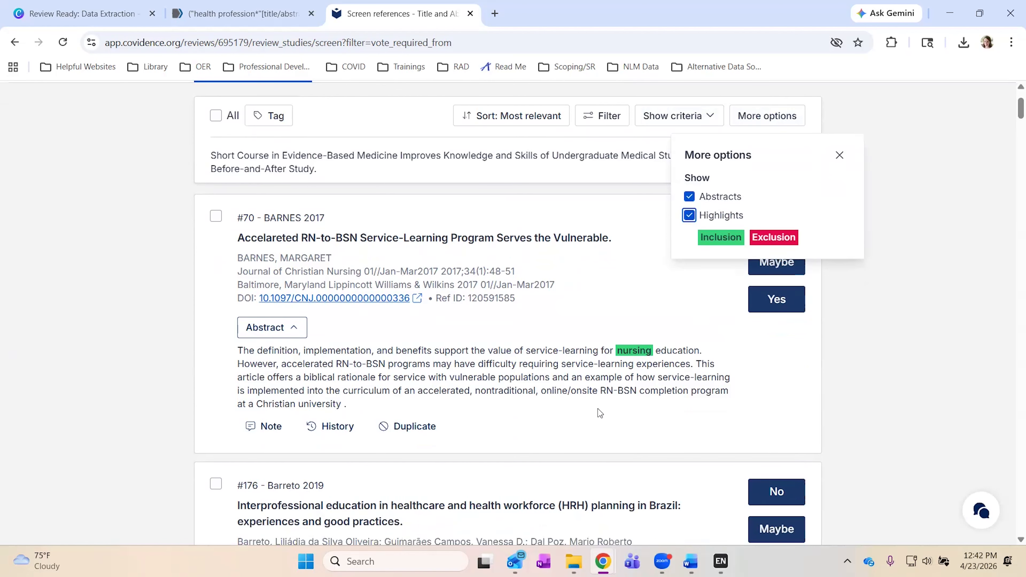
scroll(599, 411, down, 5)
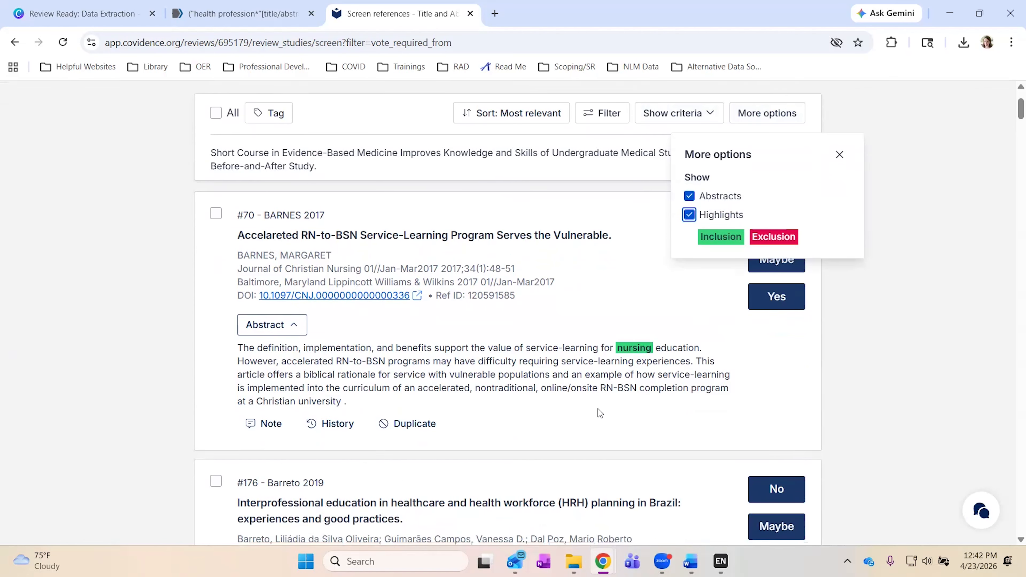
scroll(600, 412, down, 10)
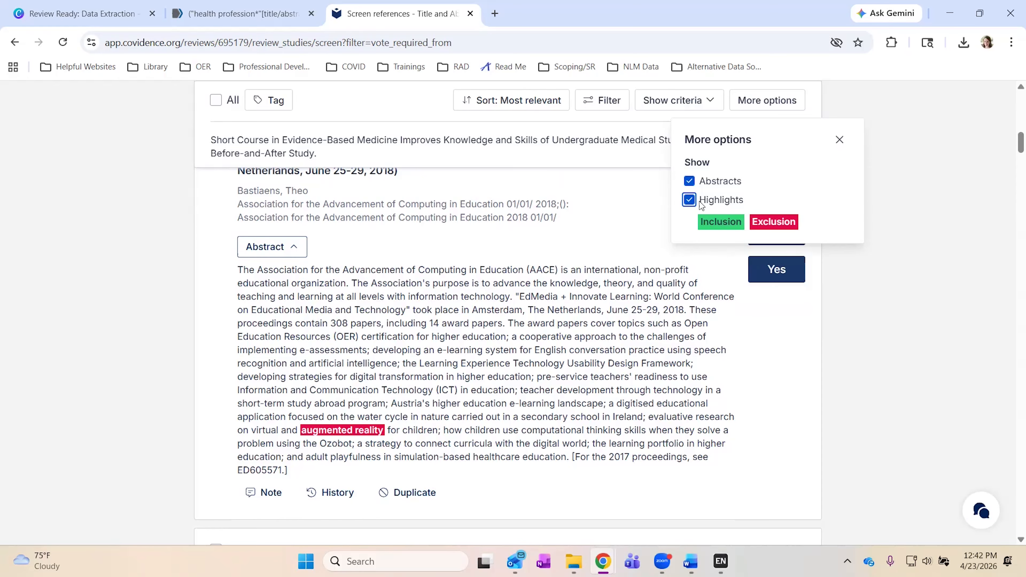
Turn keyword highlighting back off and return to the top of the list.
click(693, 203)
click(912, 214)
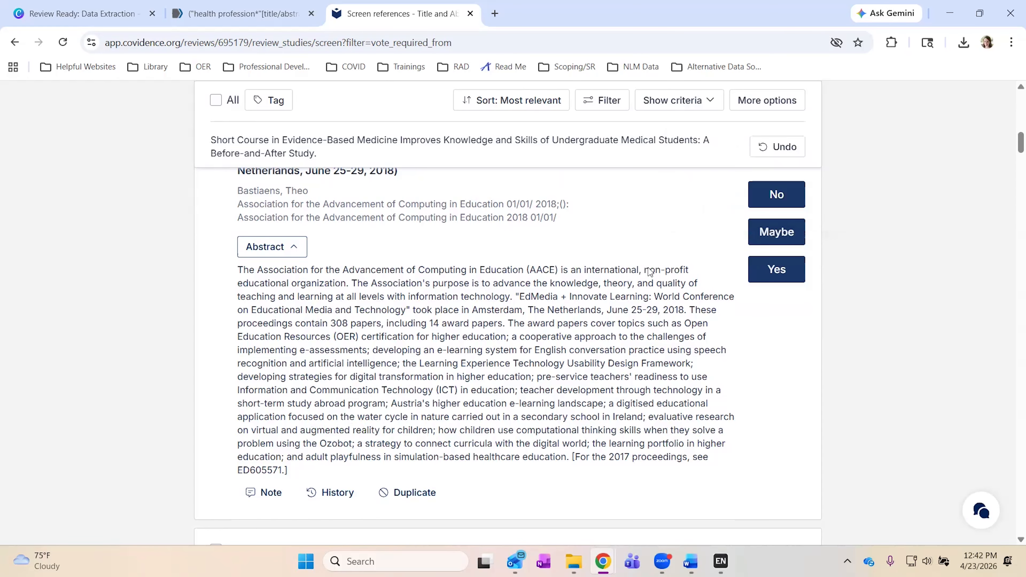
scroll(650, 269, up, 10)
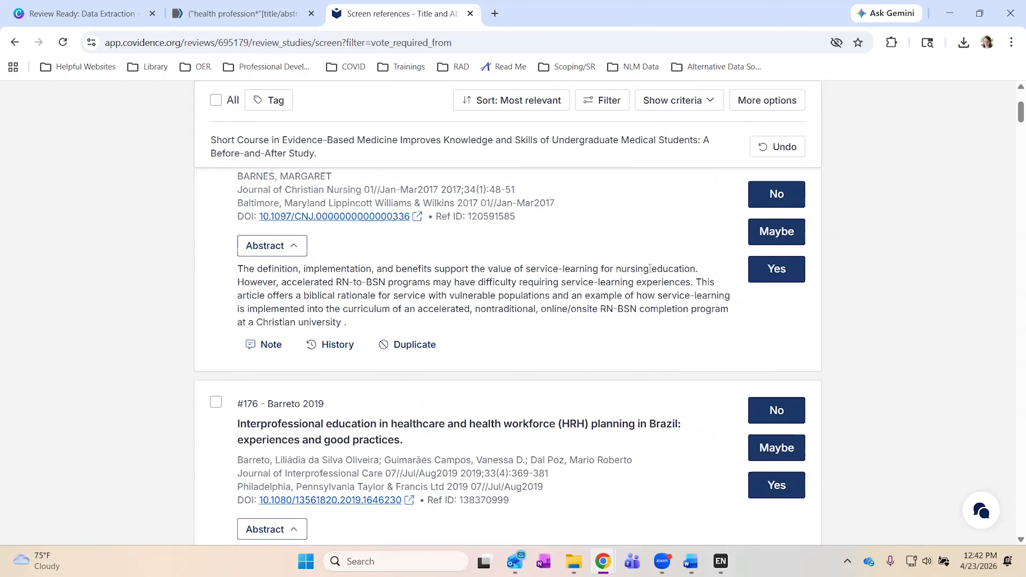
scroll(651, 272, up, 3)
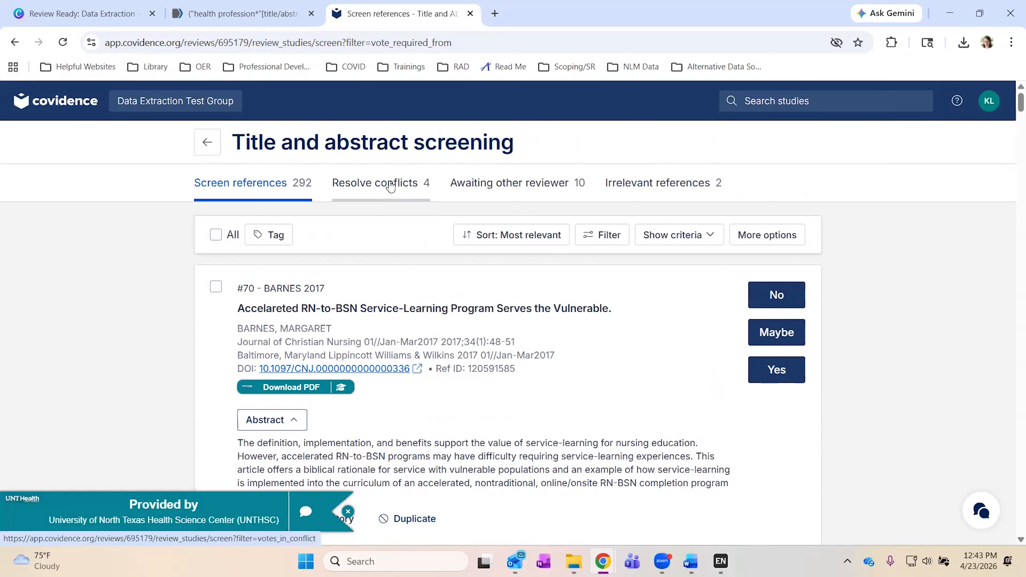
Open the 6 conflicting references and read the abstract of #181 Ahrari 2021.
click(390, 187)
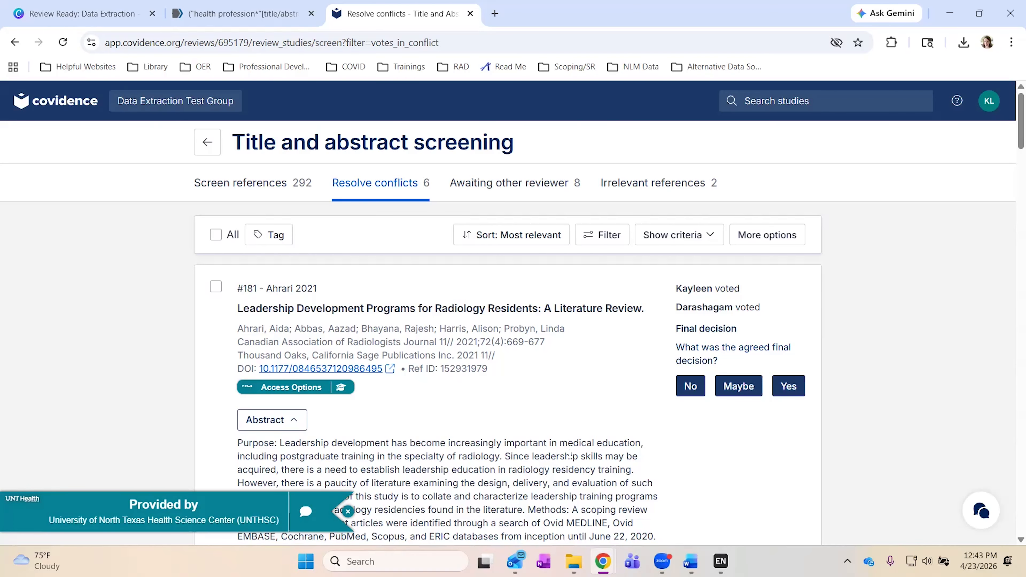
scroll(570, 452, down, 5)
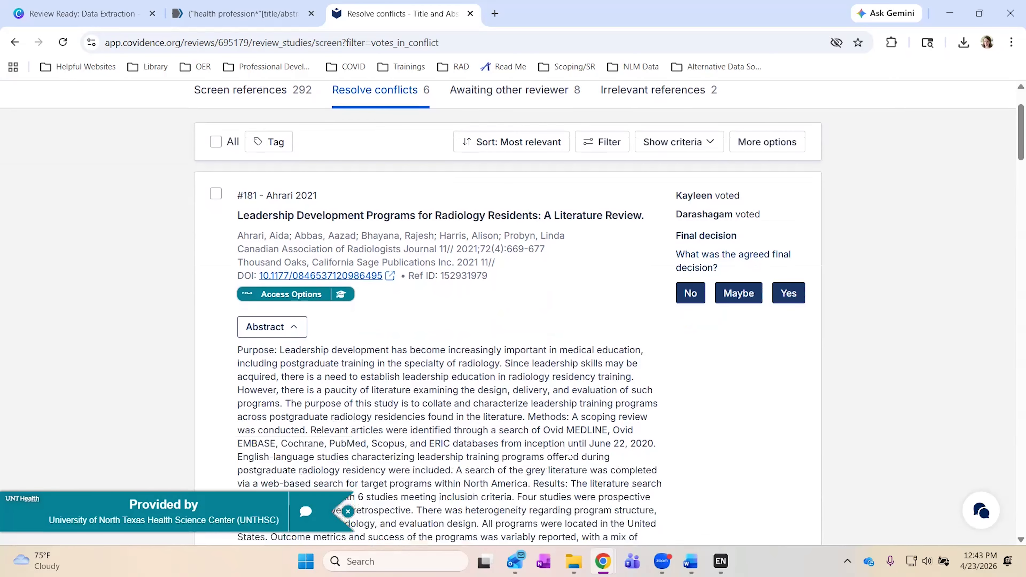
scroll(569, 452, down, 6)
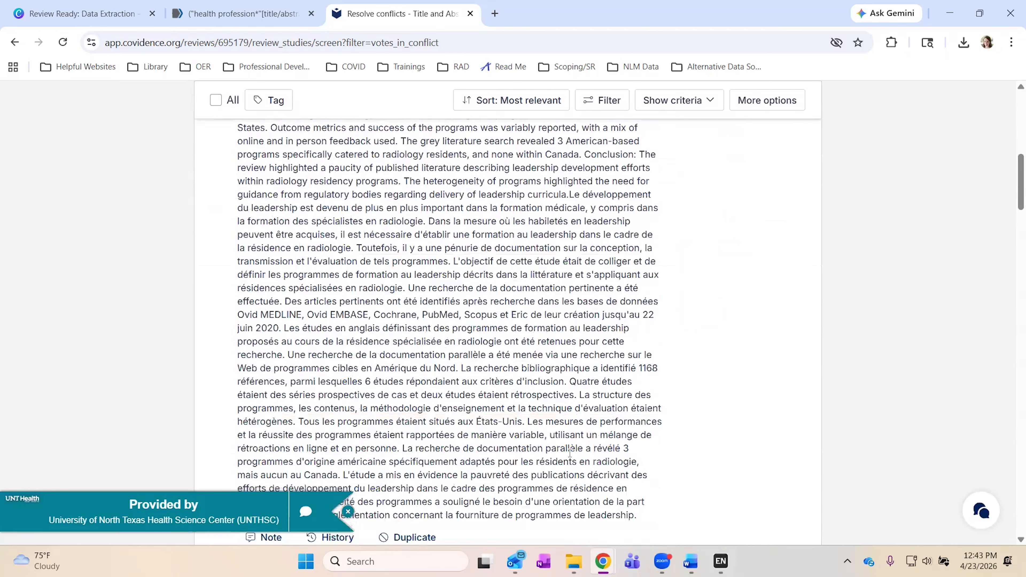
scroll(439, 298, up, 10)
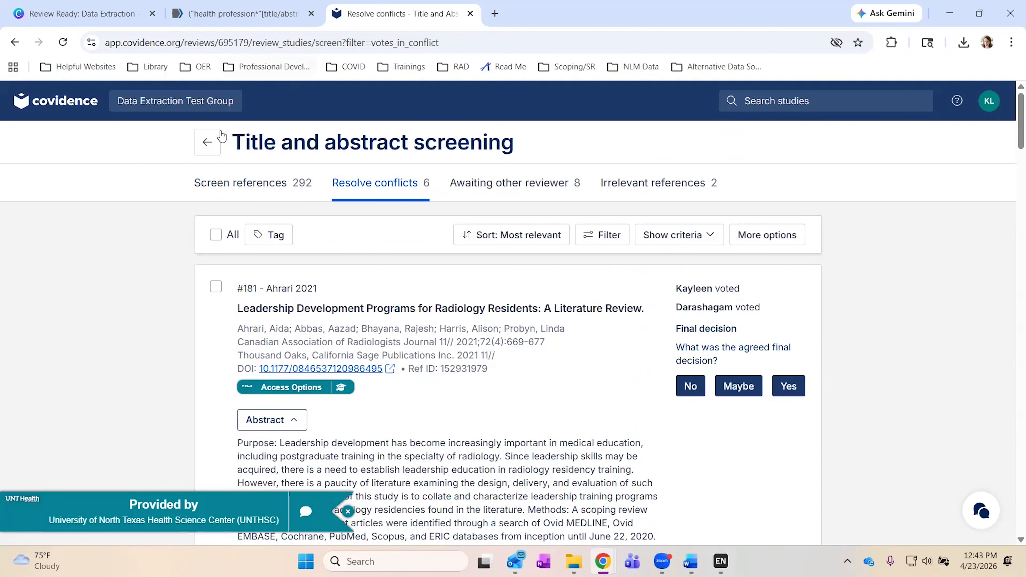
click(207, 142)
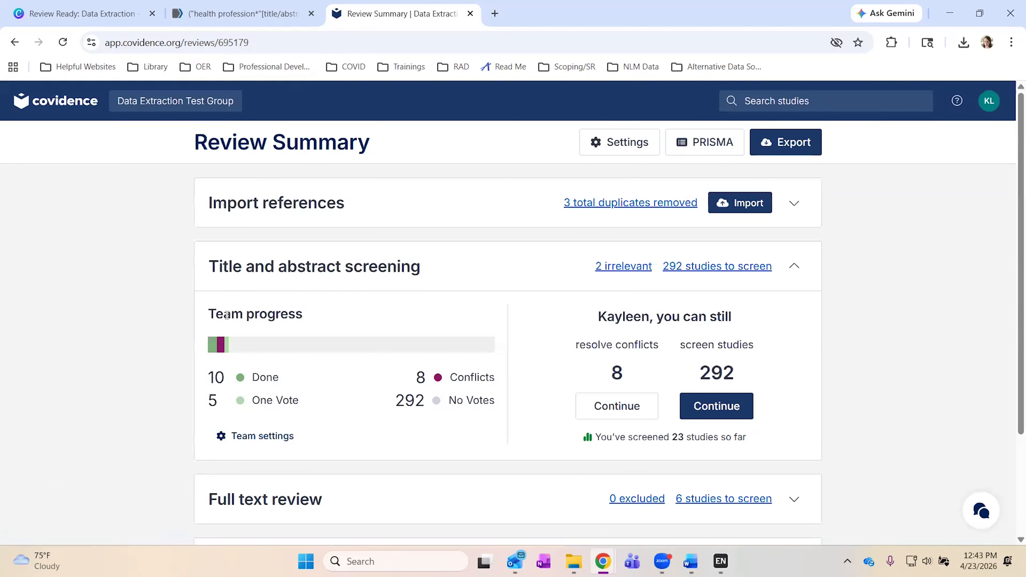
scroll(228, 315, down, 3)
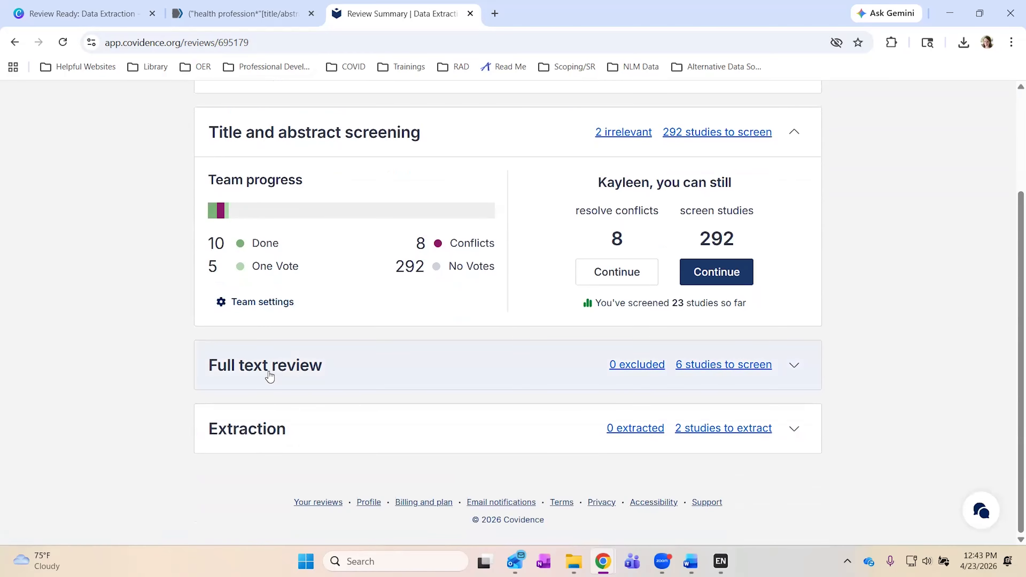
click(270, 376)
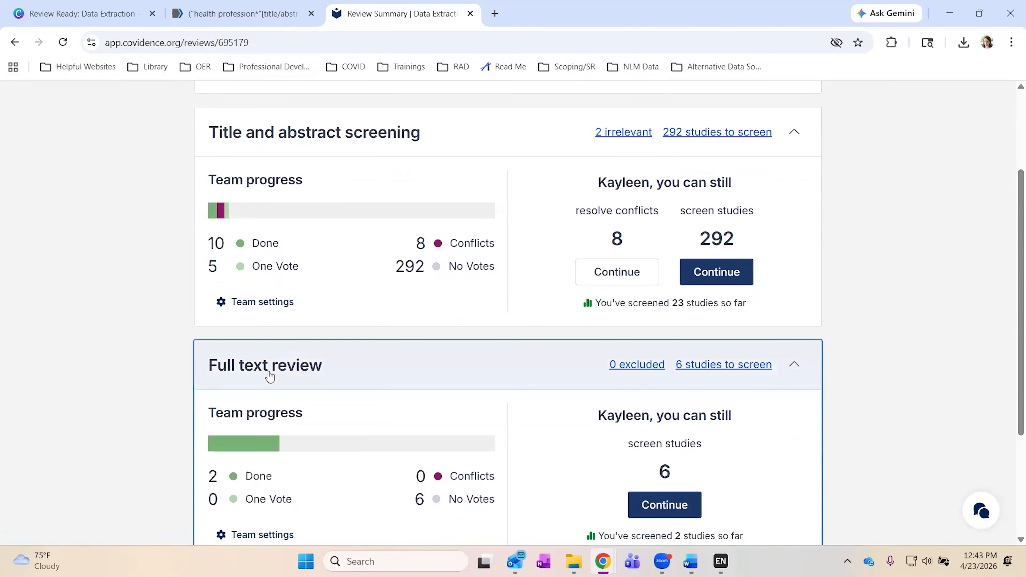
scroll(627, 423, down, 3)
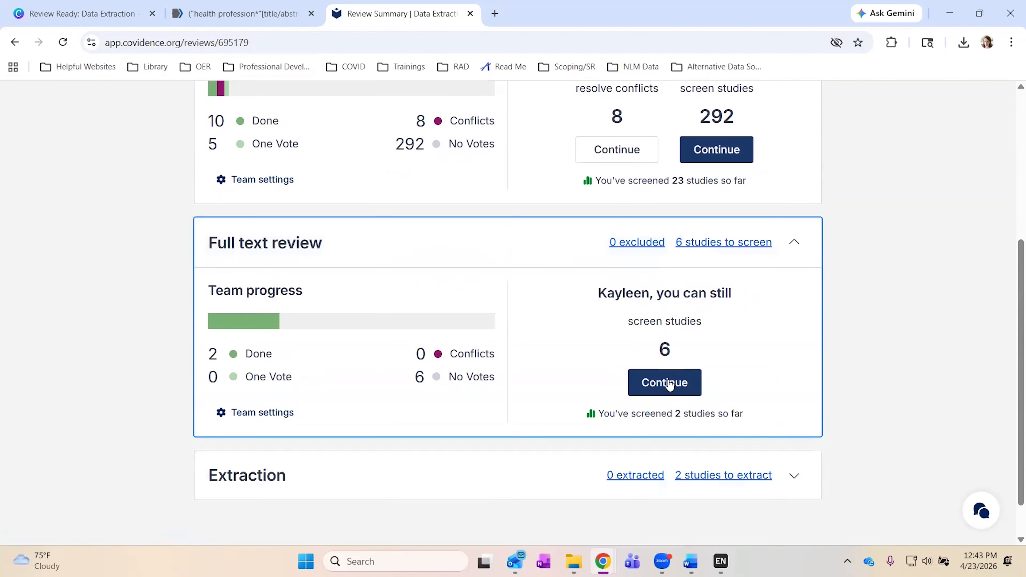
click(669, 384)
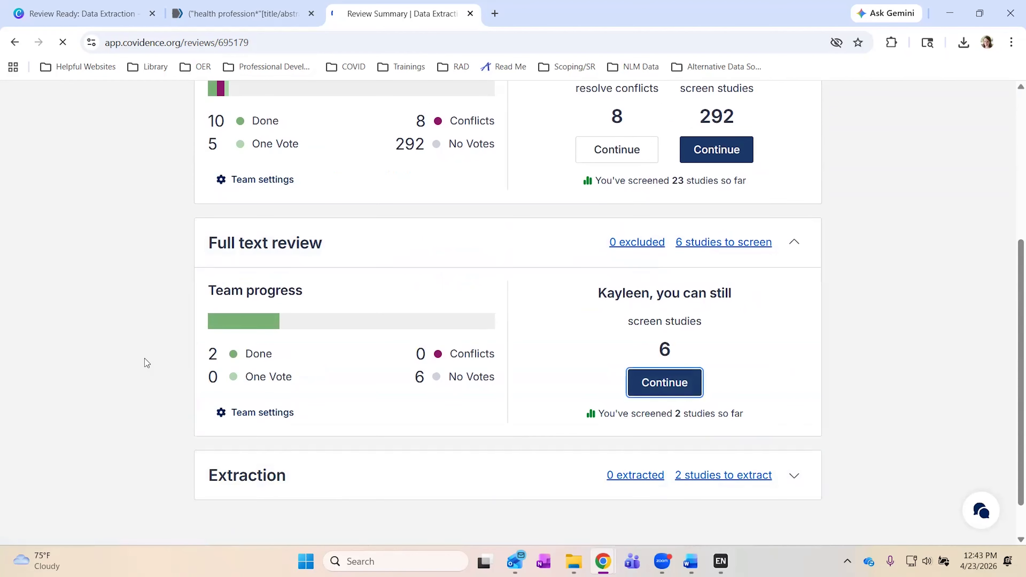
scroll(144, 358, down, 3)
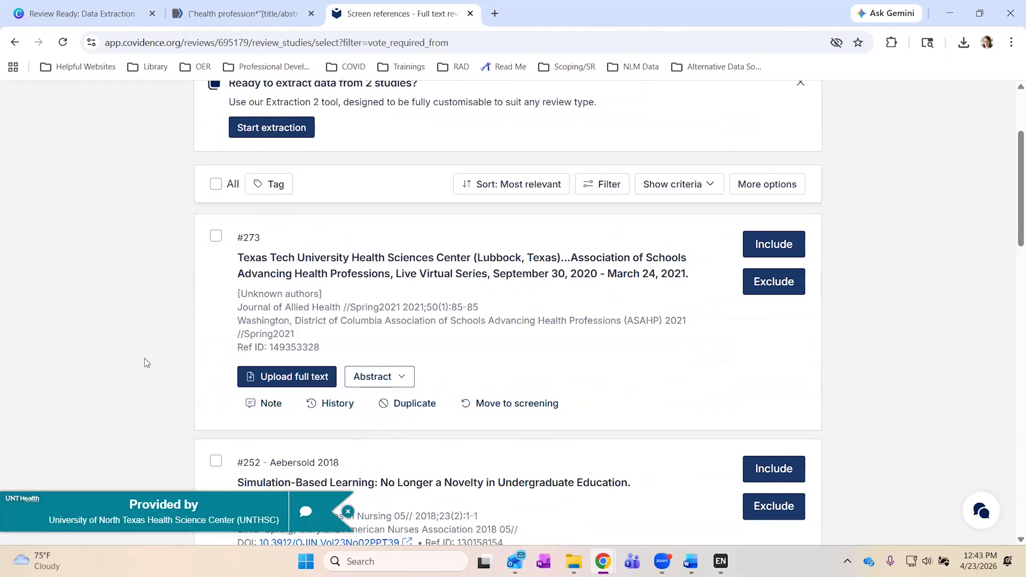
scroll(145, 358, down, 4)
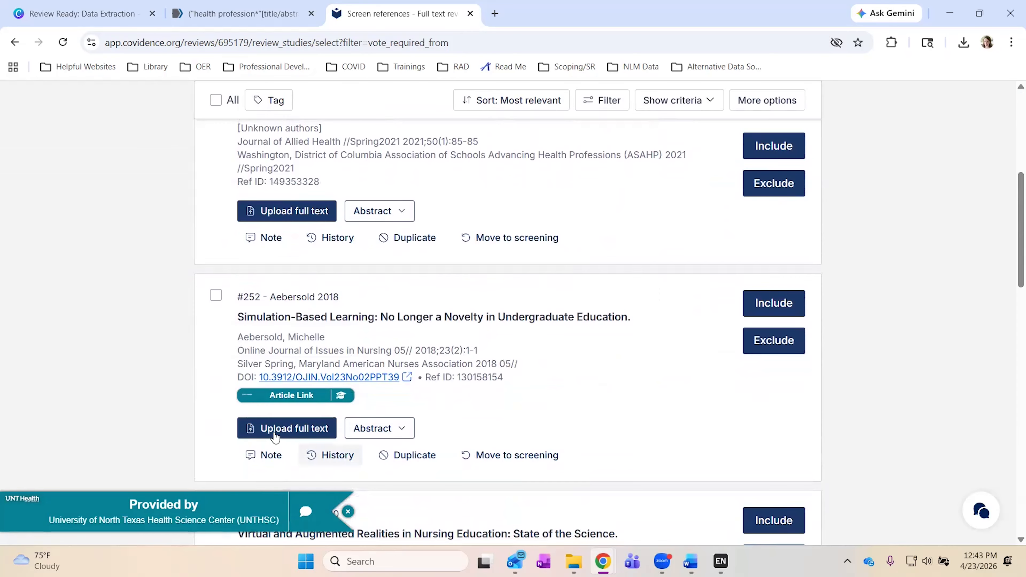
scroll(198, 399, down, 8)
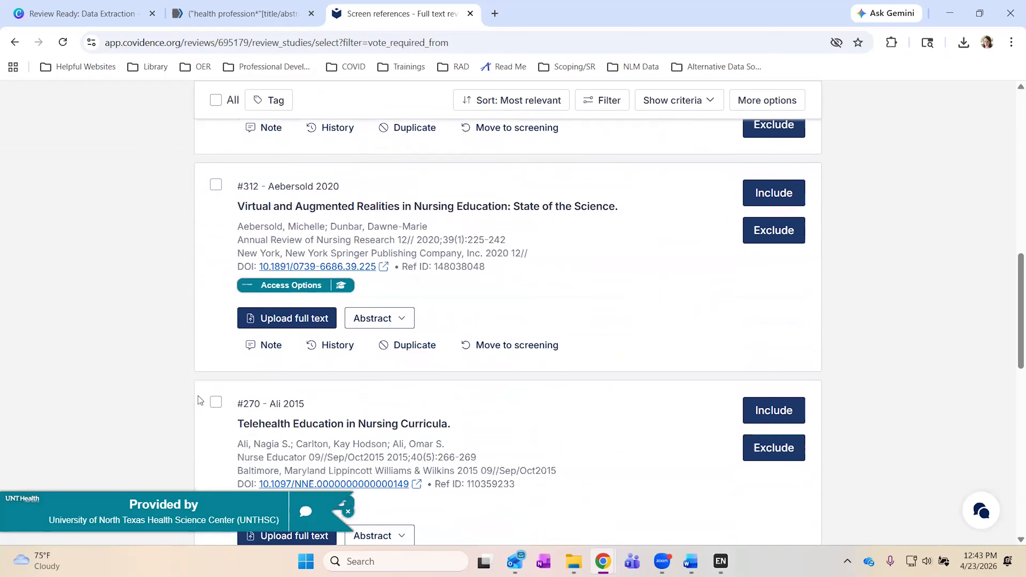
scroll(198, 400, down, 14)
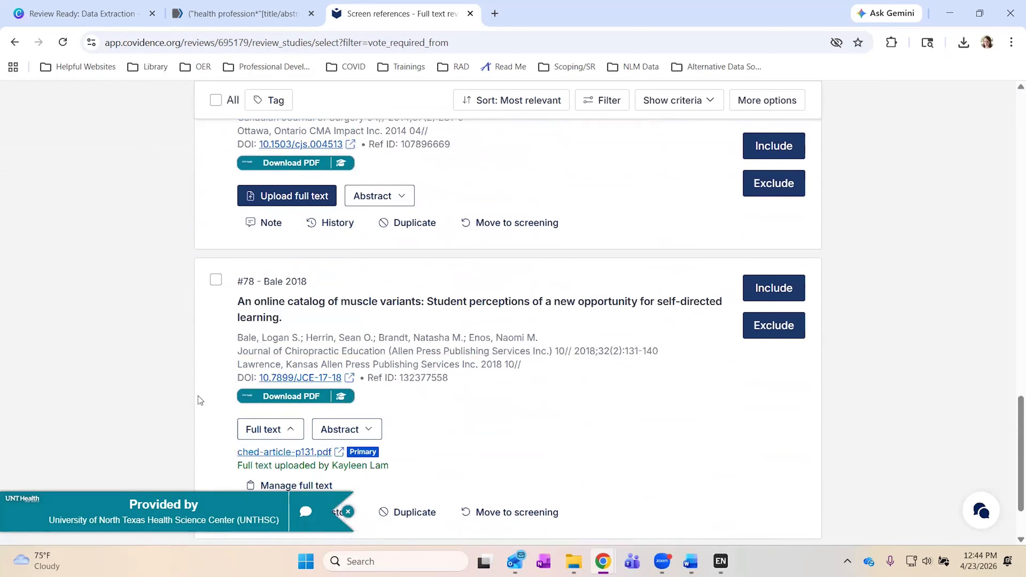
scroll(200, 400, down, 2)
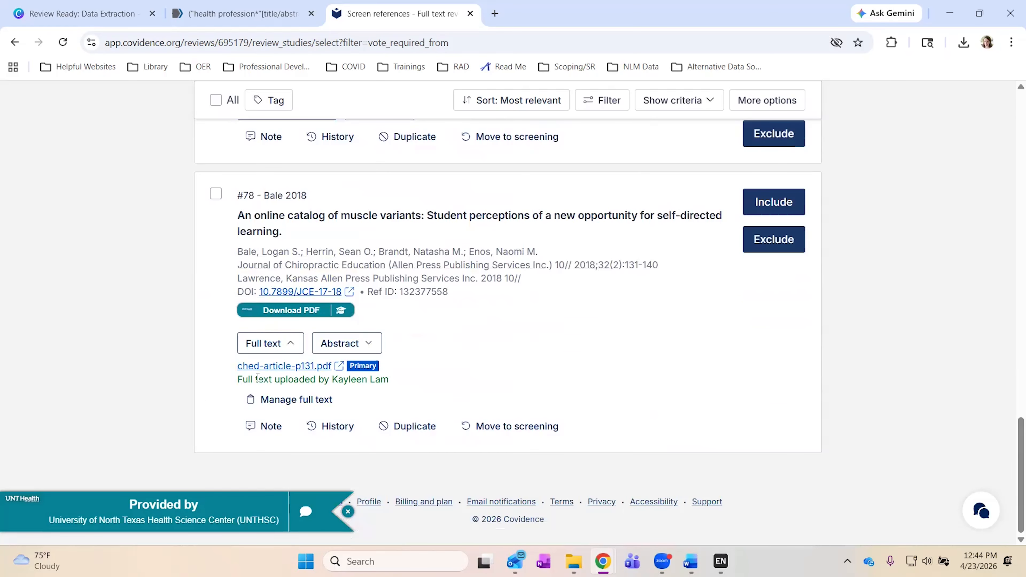
click(270, 343)
click(279, 399)
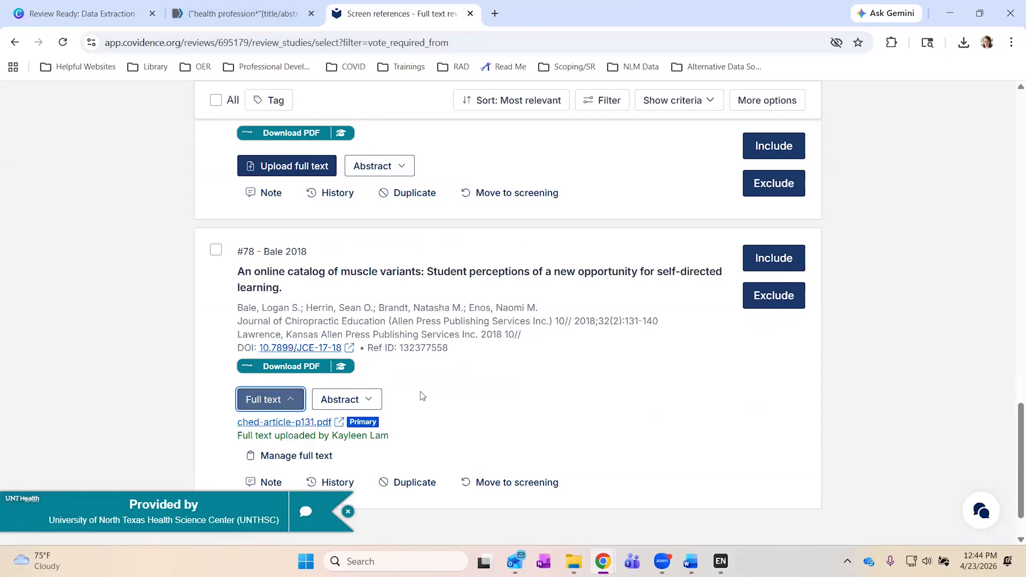
Open and skim the Bale 2018 PDF ched-article-p131.pdf, then close it.
scroll(419, 395, down, 1)
click(283, 377)
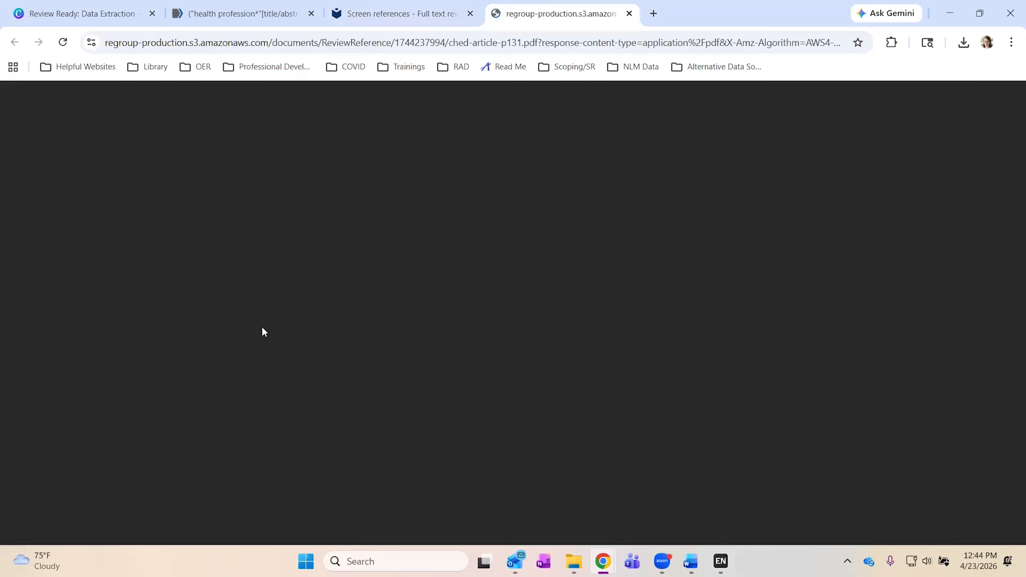
scroll(390, 415, down, 10)
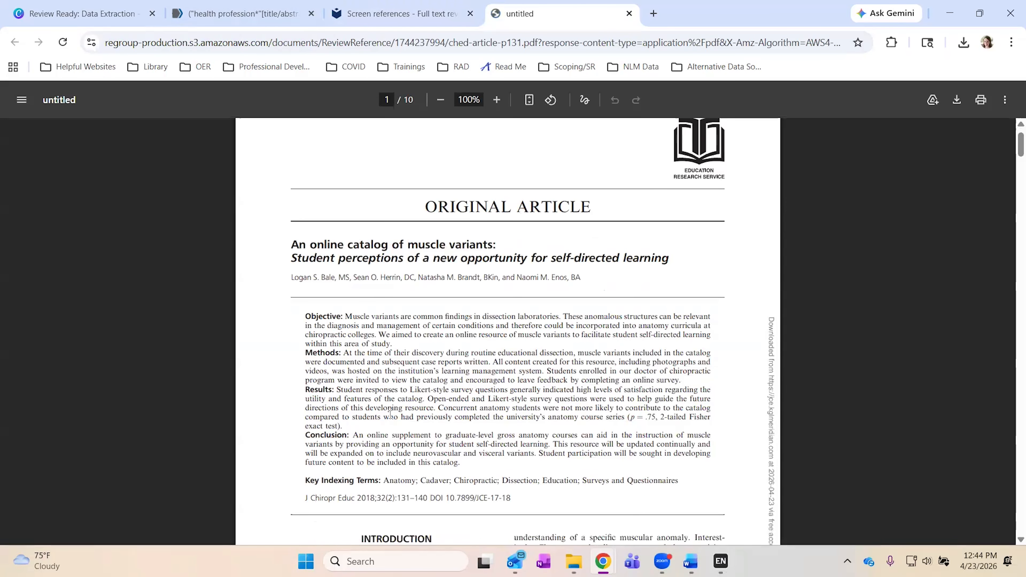
scroll(391, 414, down, 1)
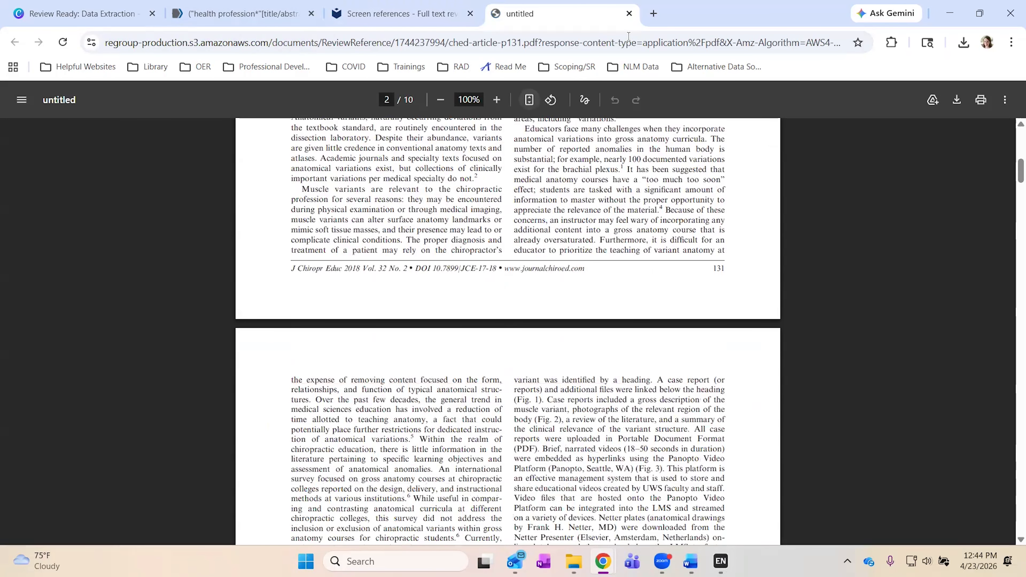
click(630, 14)
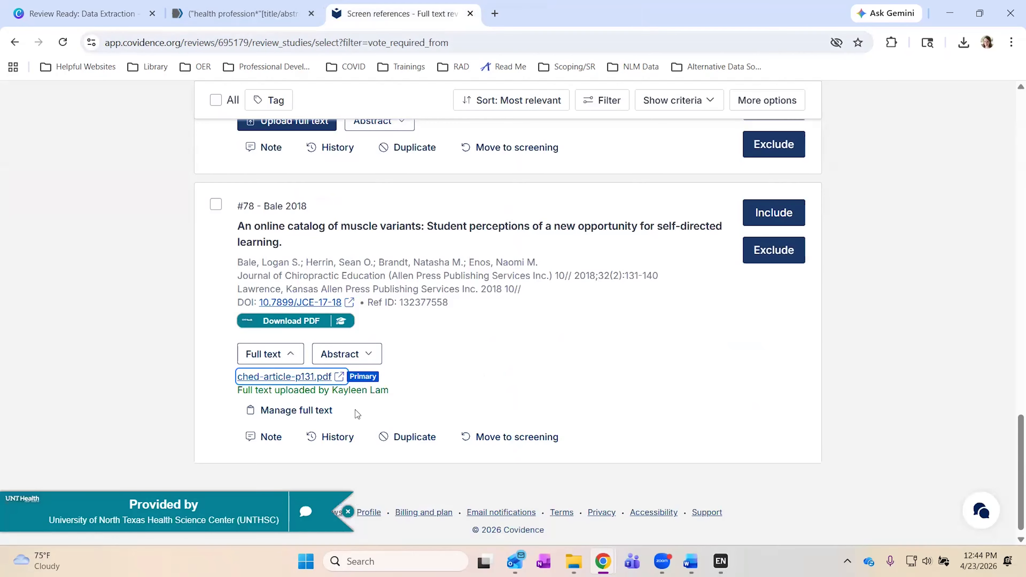
Start excluding Bale 2018, cancel without choosing a reason, and include it instead.
click(537, 374)
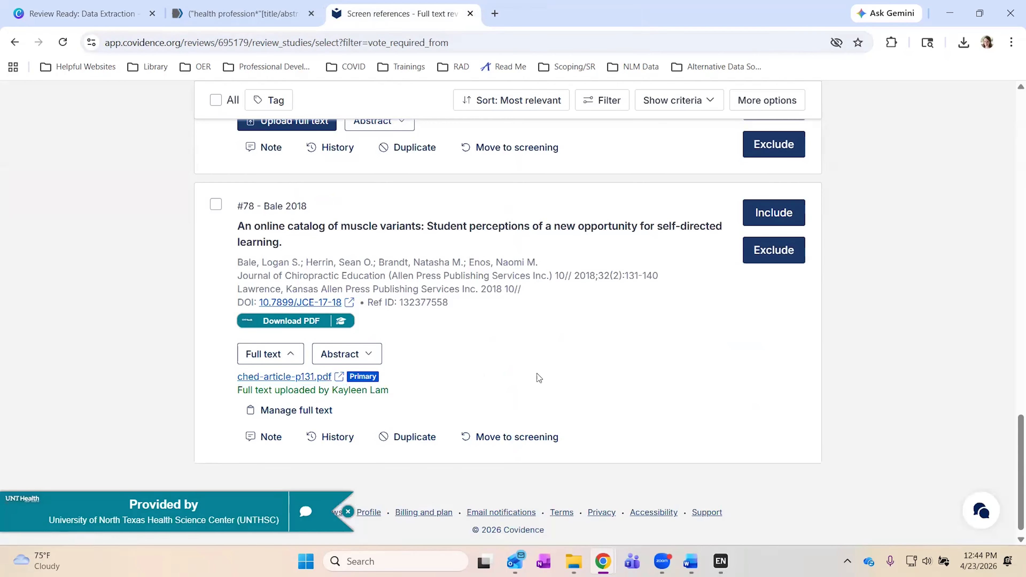
click(771, 257)
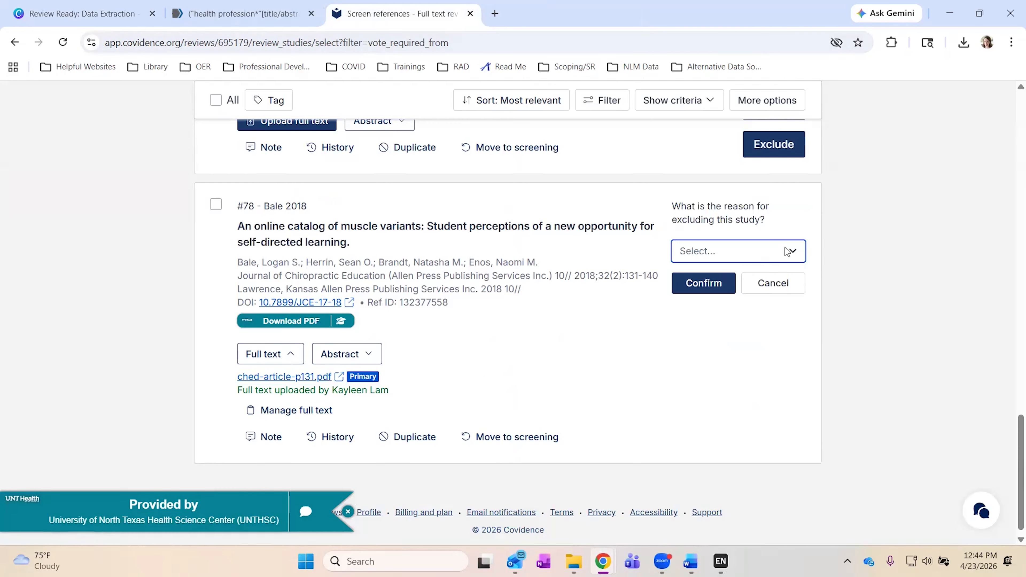
click(794, 250)
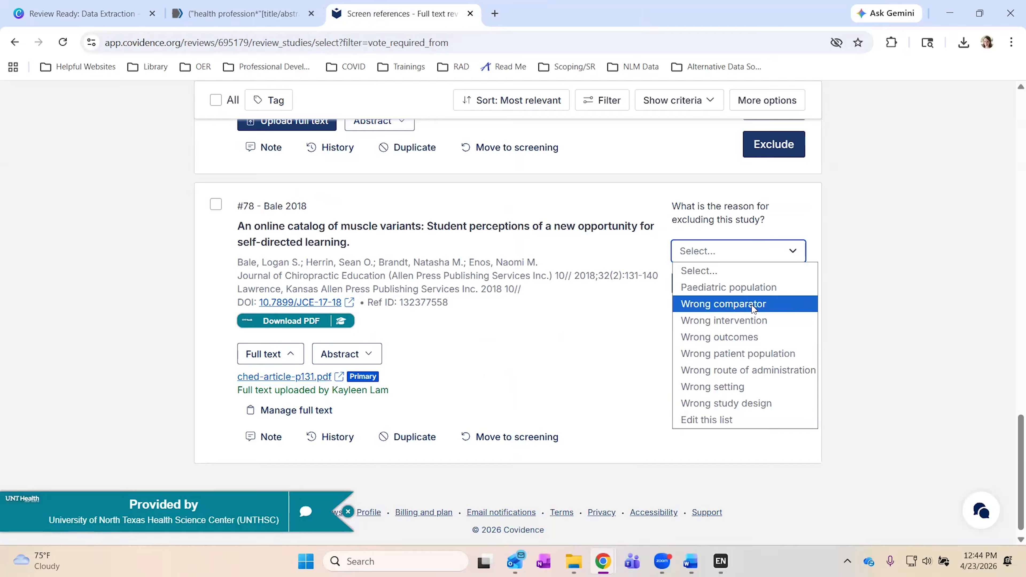
click(625, 339)
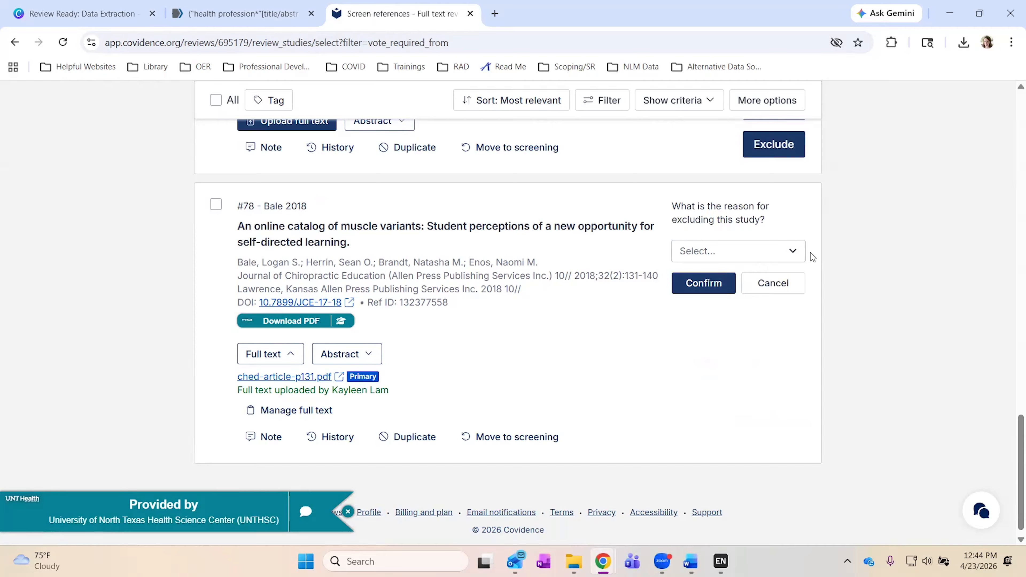
click(773, 283)
click(772, 214)
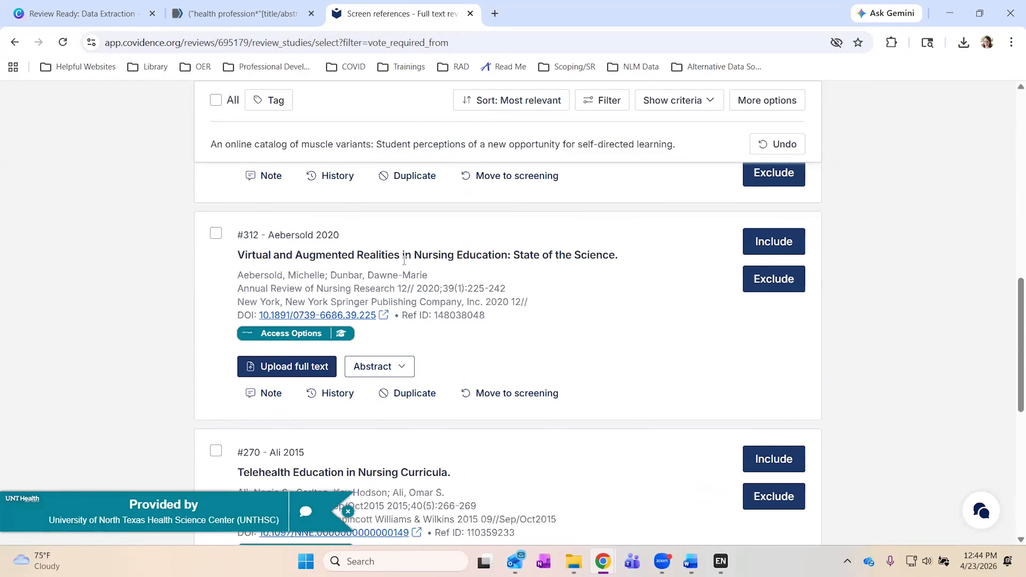
scroll(404, 261, up, 5)
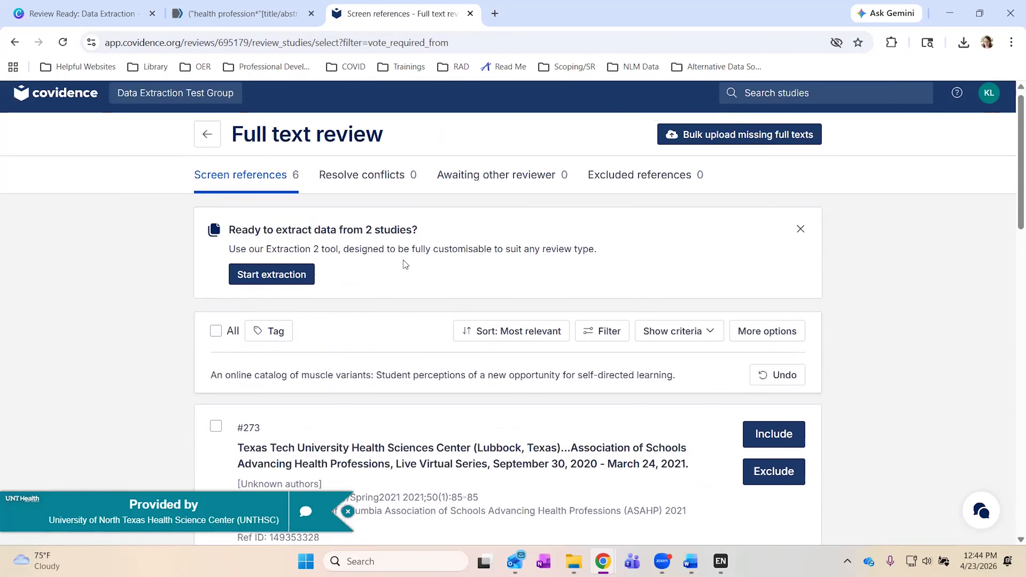
Check the Awaiting other reviewer tab, then continue to the Extraction list of 2 included studies.
click(493, 177)
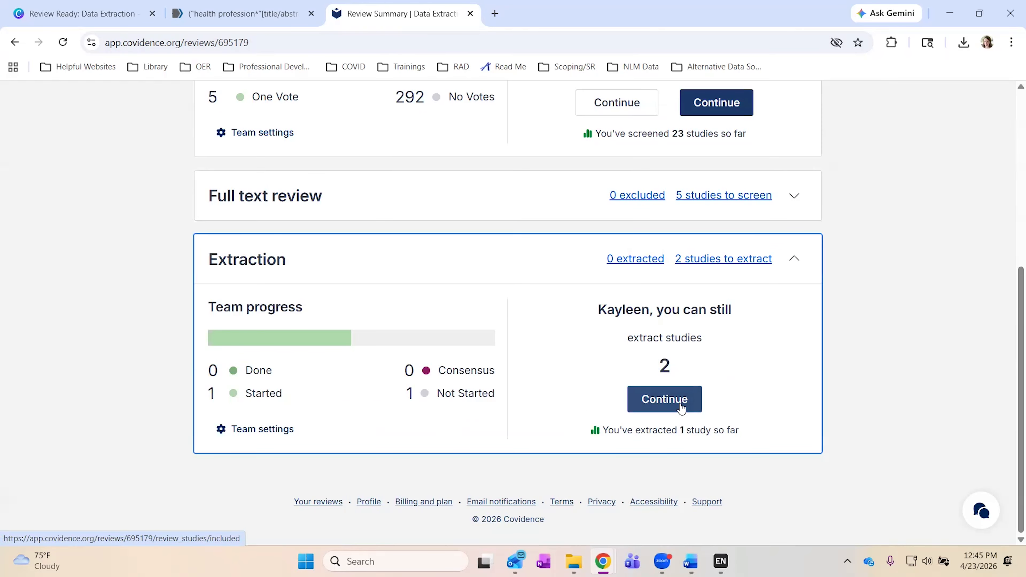
click(682, 409)
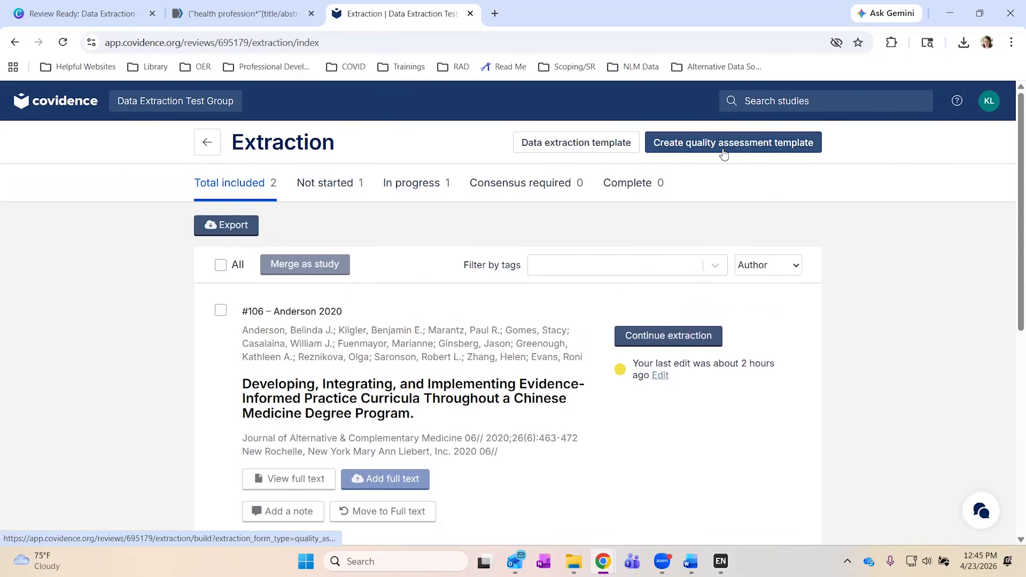
Open the published data extraction template, dismissing the Step 1 of 5 tour and satisfaction survey.
click(578, 147)
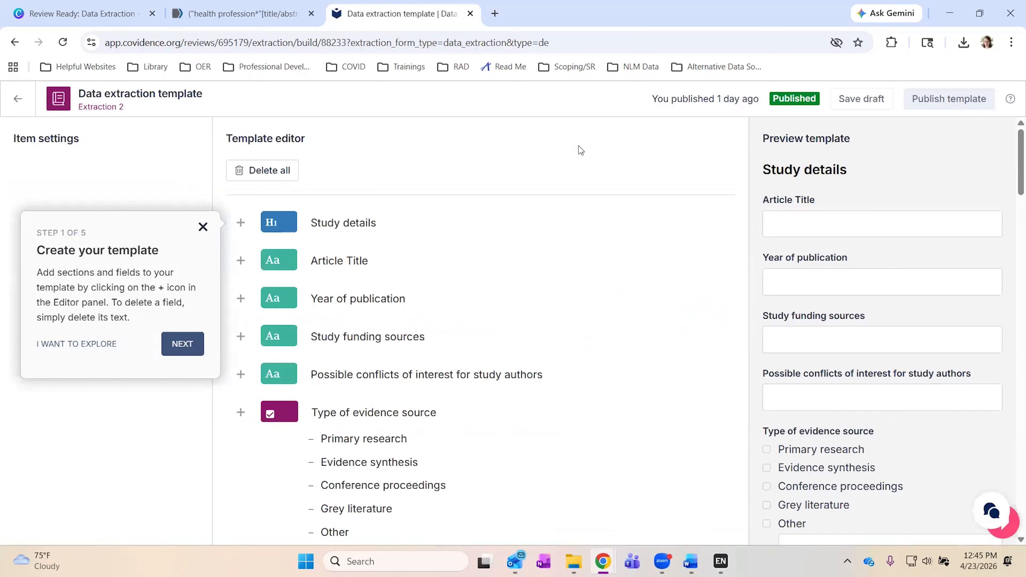
click(203, 229)
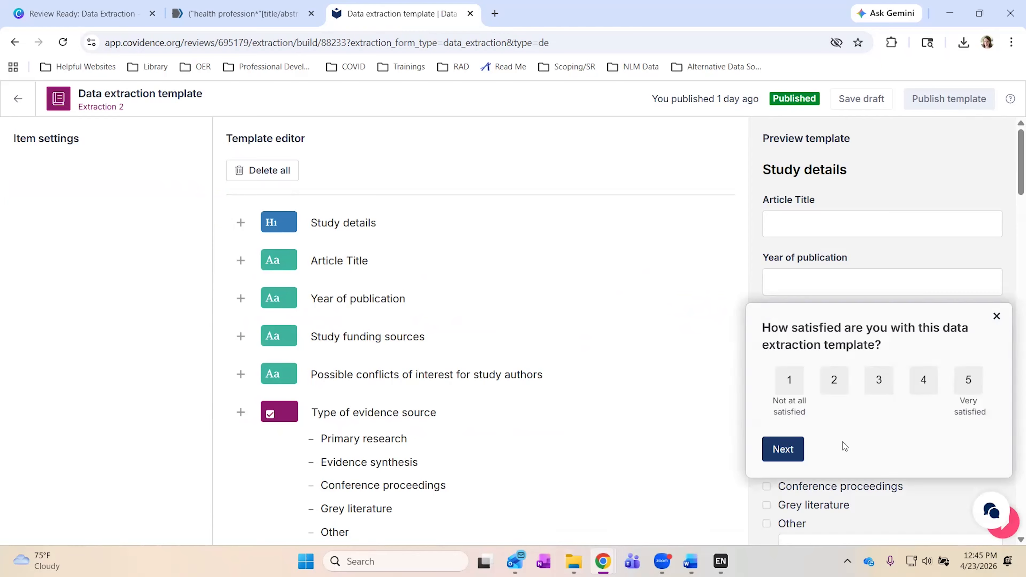
click(997, 317)
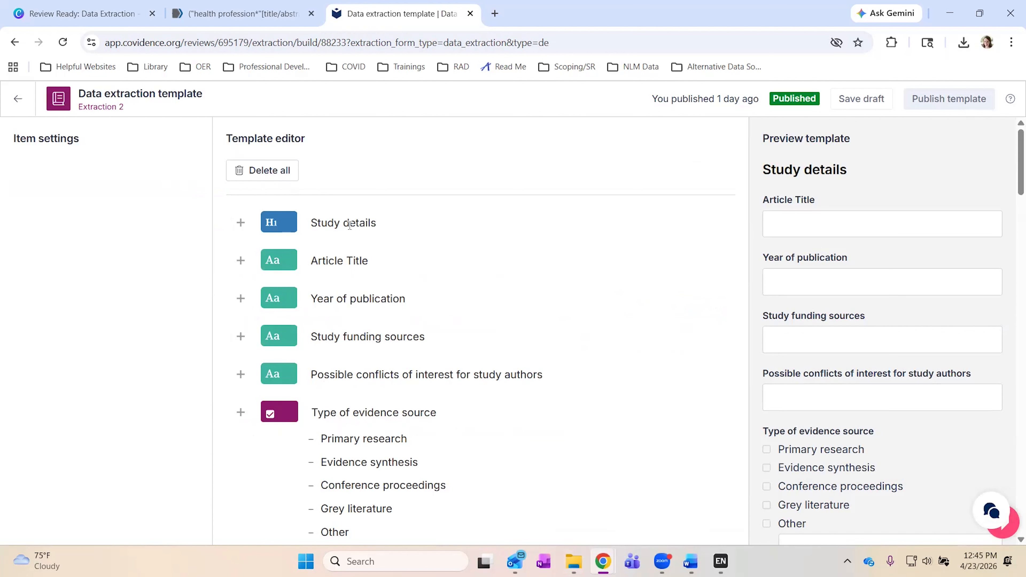
click(241, 222)
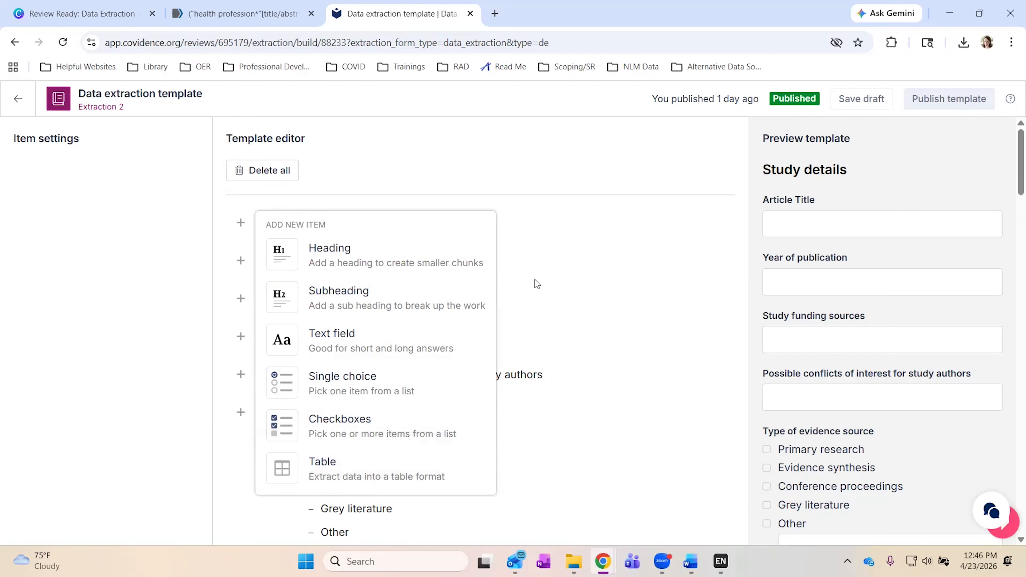
Insert an 'Article Details' subheading below Study details, turning the template into a draft.
click(564, 191)
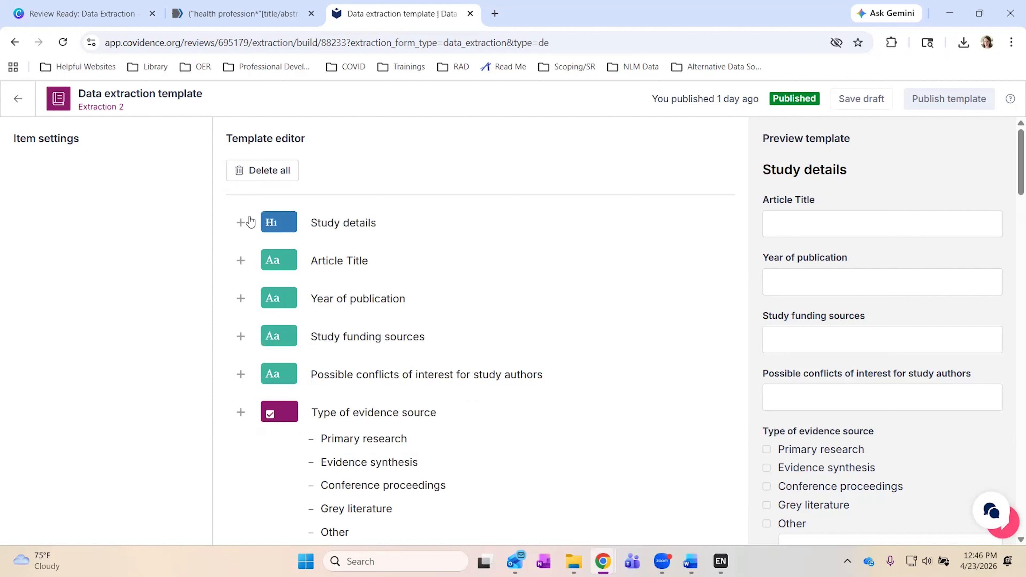
click(241, 224)
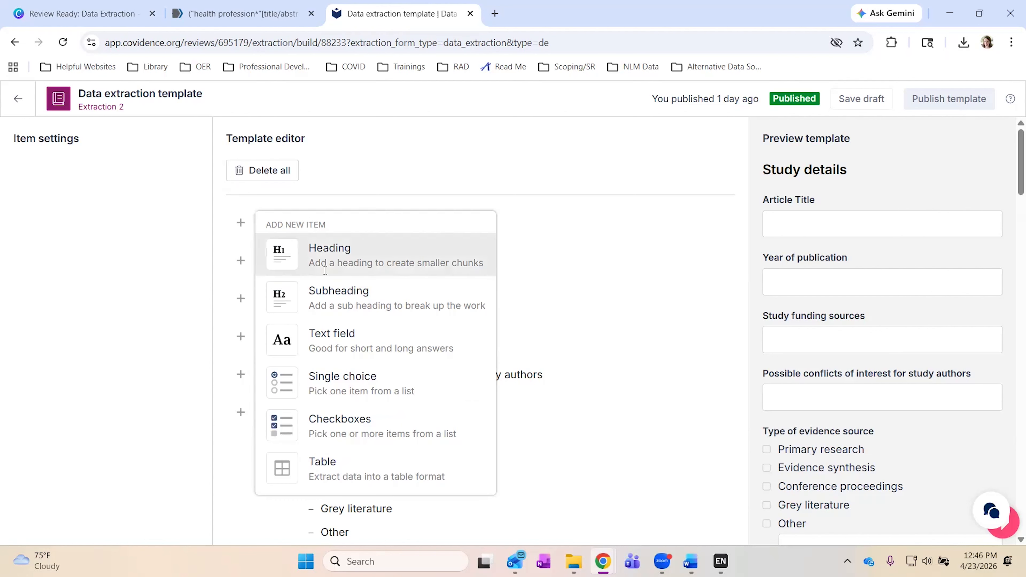
click(333, 302)
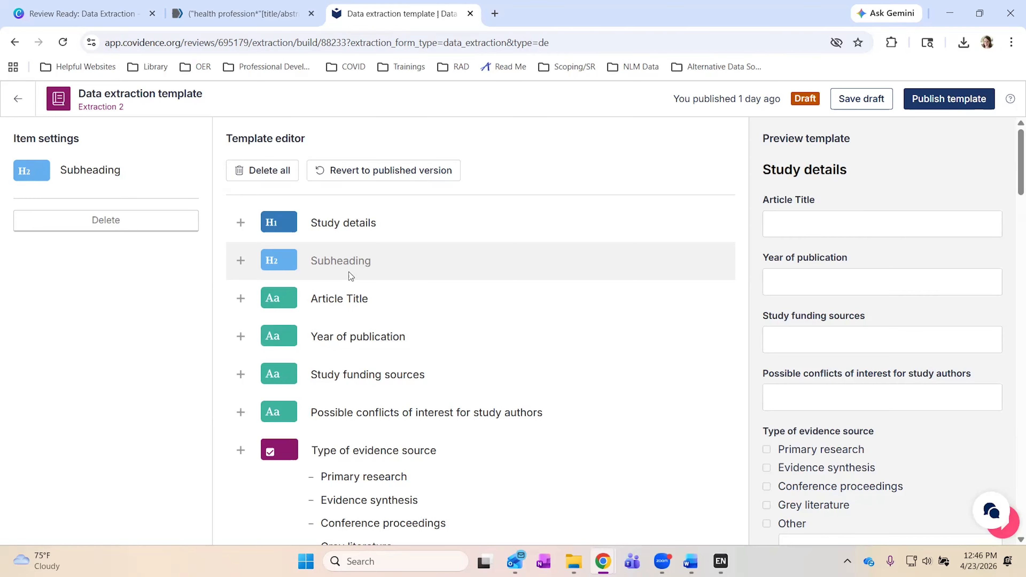
text(Ar)
key(BackSpace)
text(ti)
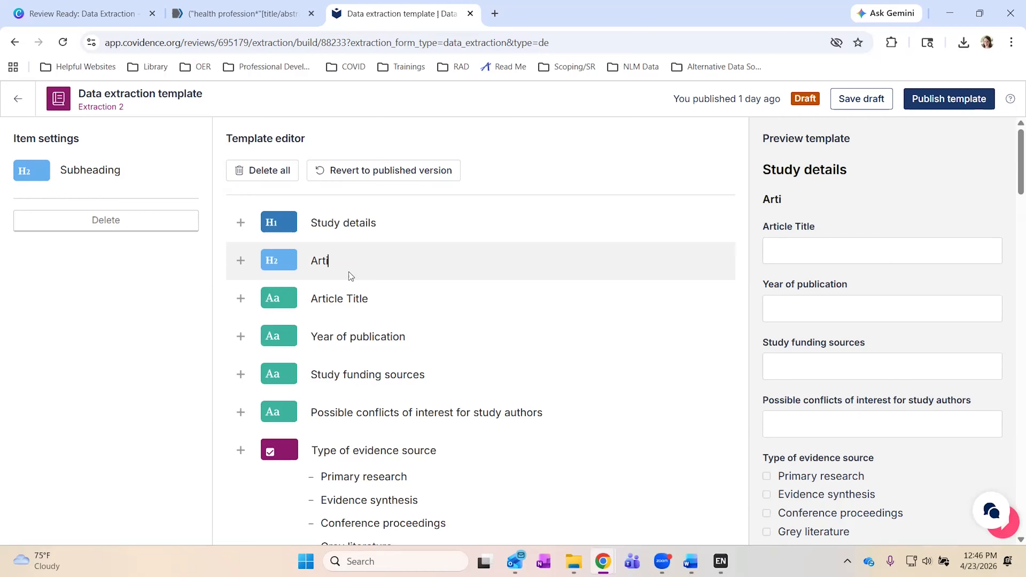
text(cle Details)
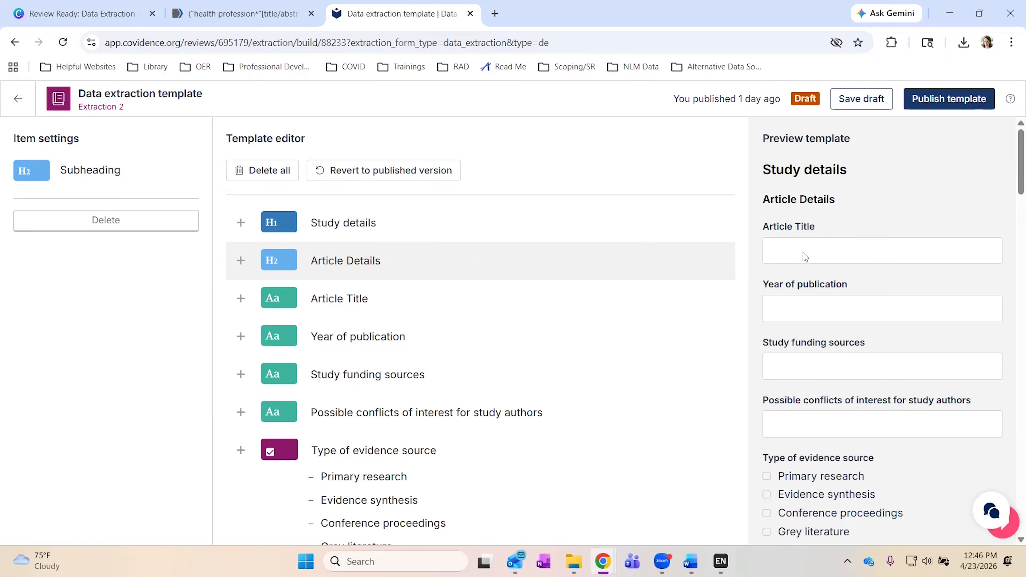
scroll(581, 321, down, 1)
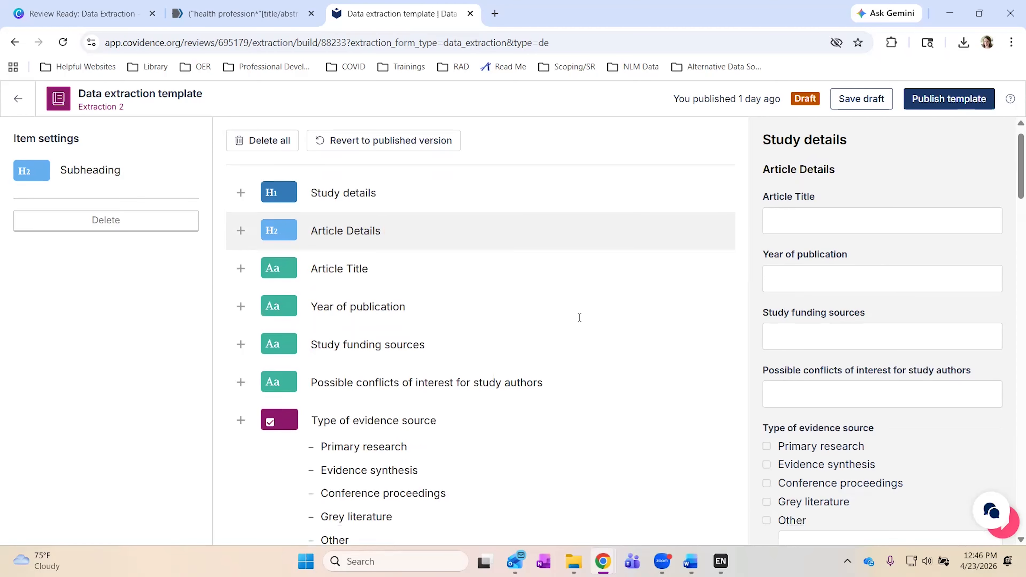
scroll(666, 376, down, 1)
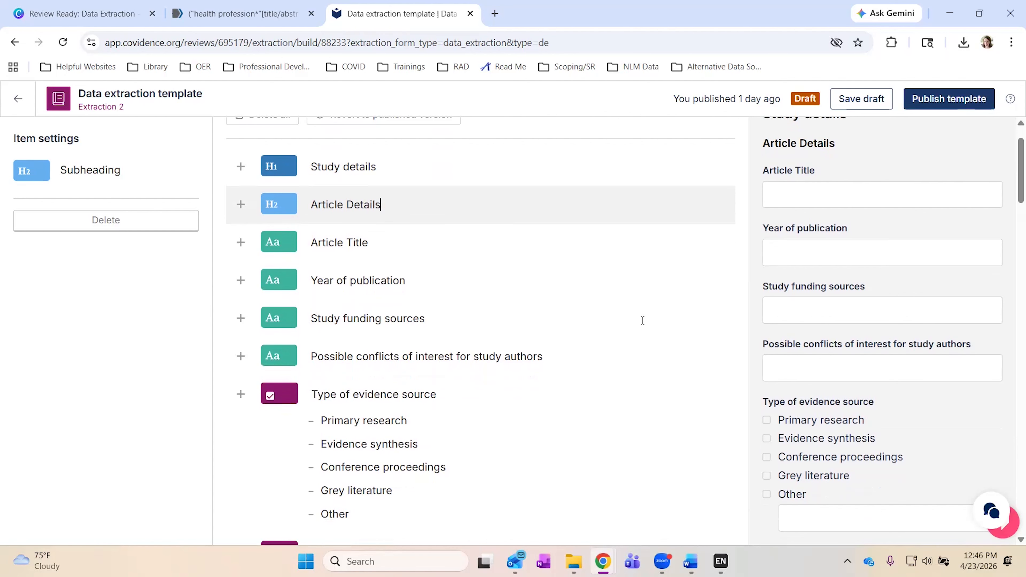
scroll(643, 320, down, 2)
Give Type of evidence source the extractor instruction 'Please take good notes on any other evidence source.'.
scroll(642, 321, down, 3)
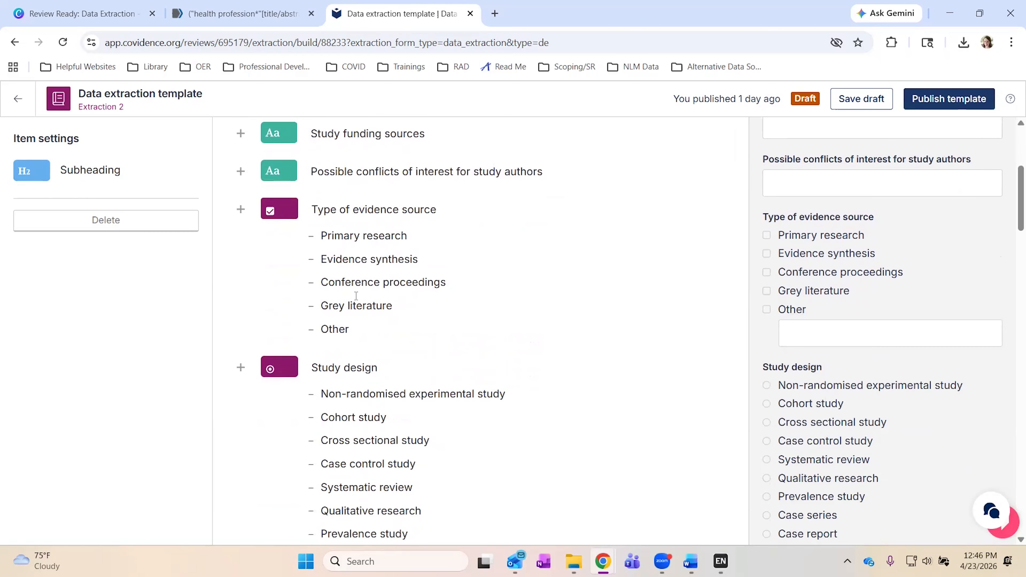
click(353, 304)
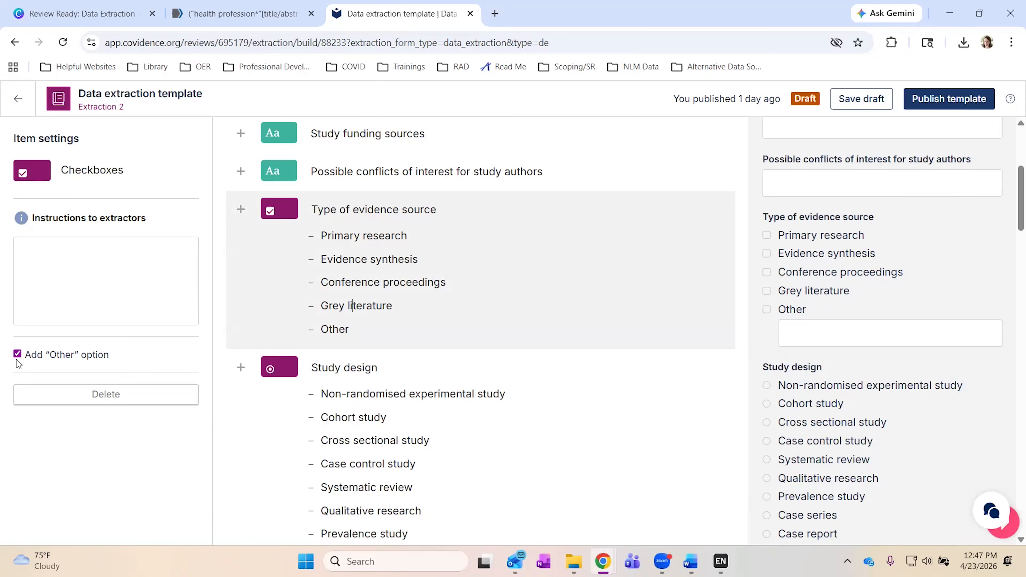
click(44, 274)
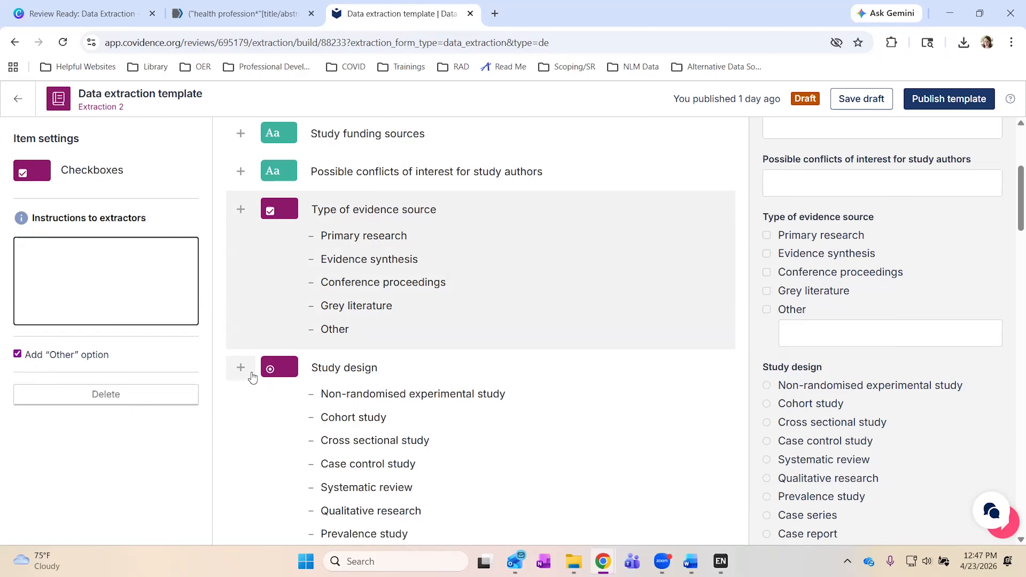
text(Ple)
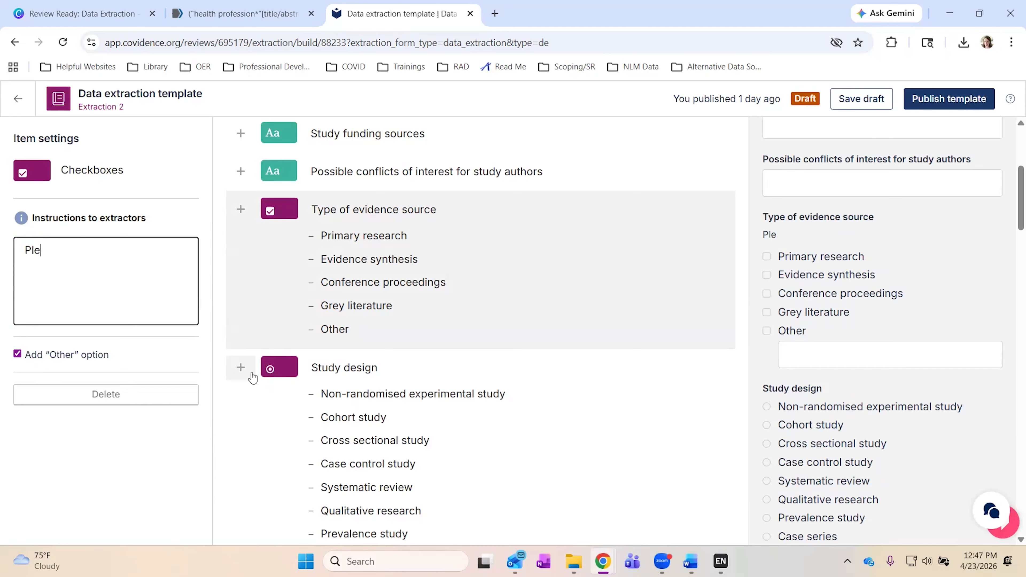
text(ase take go)
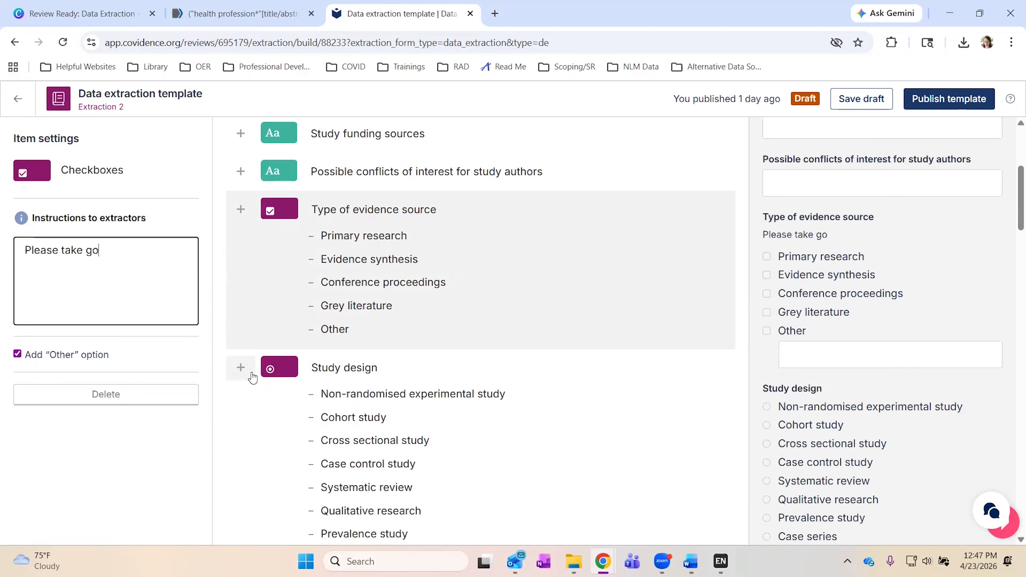
text(od notes on an)
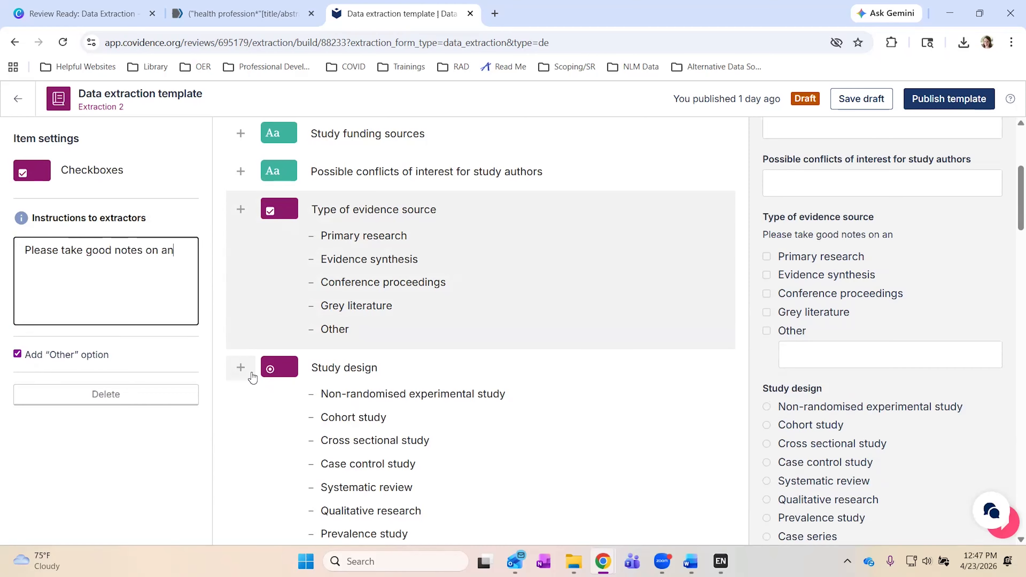
text(y other evid)
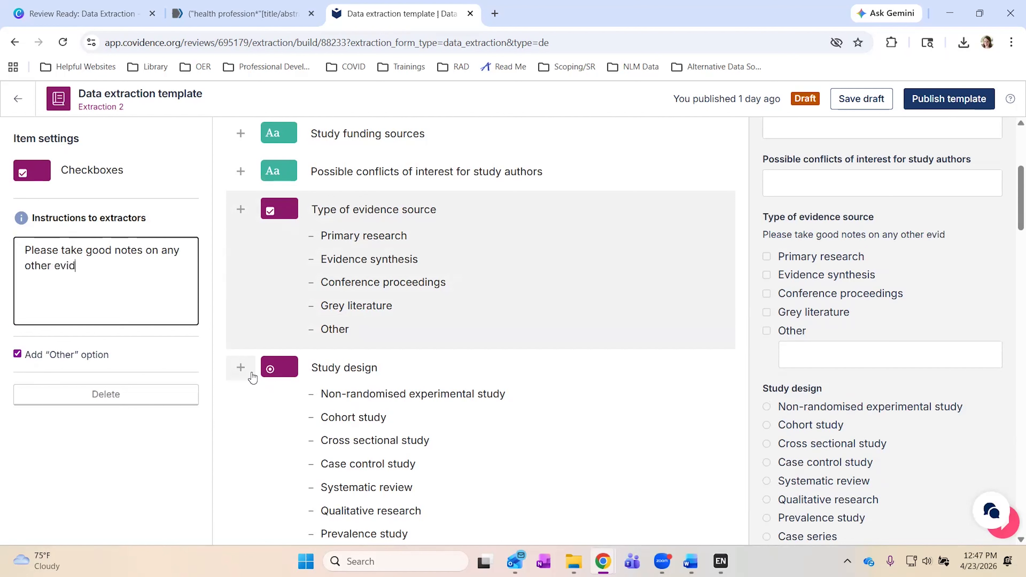
text(ence source)
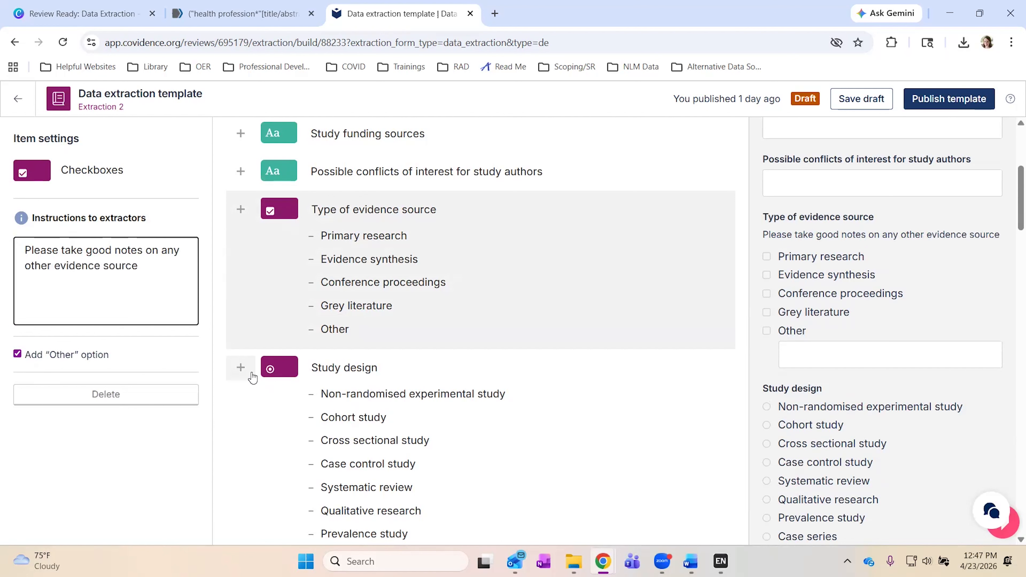
text(.)
click(174, 442)
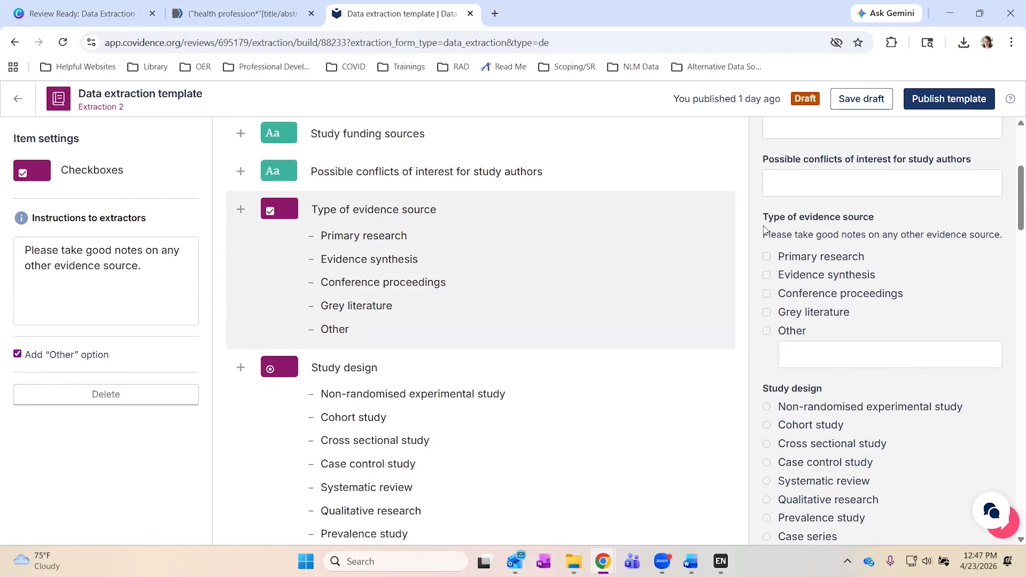
triple_click(773, 235)
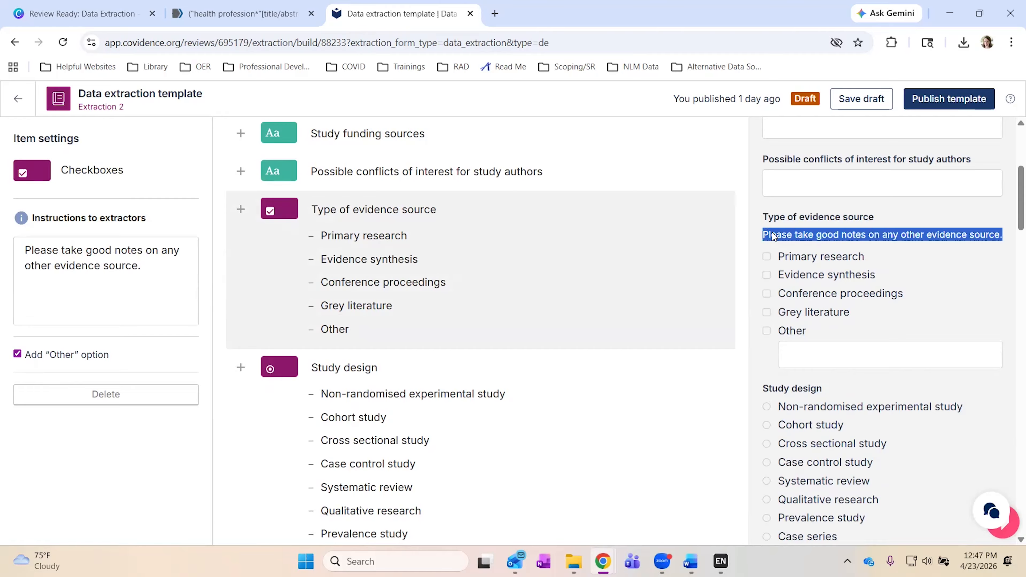
click(793, 236)
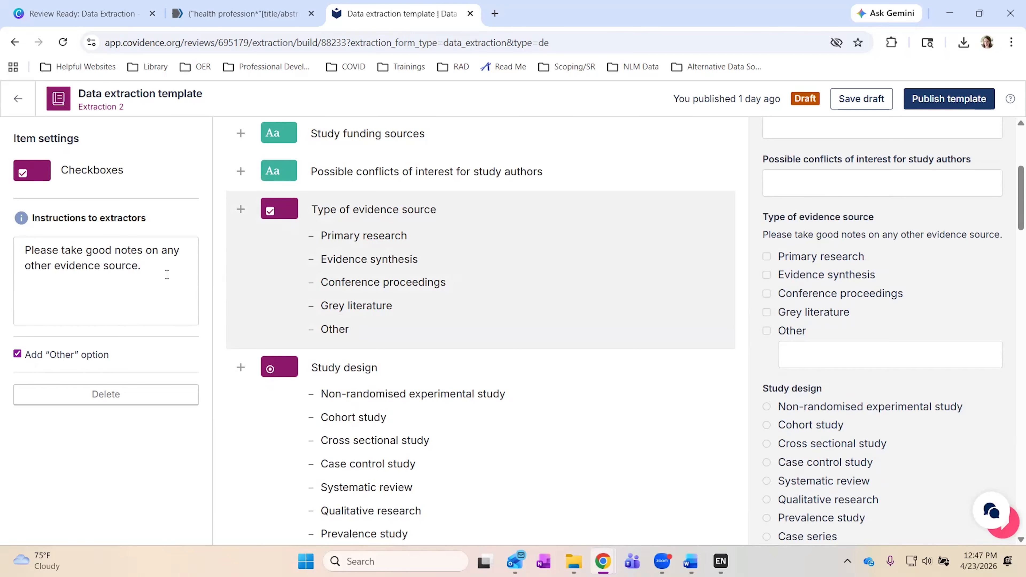
Review the template items and open the Method of data collection checkbox item's settings.
scroll(344, 290, down, 2)
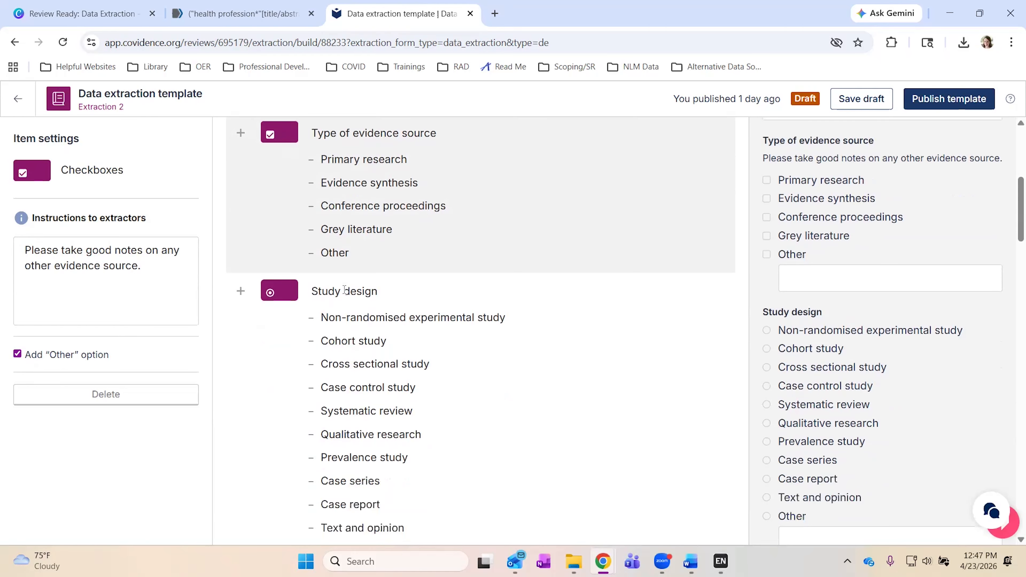
scroll(345, 290, down, 3)
scroll(344, 290, down, 1)
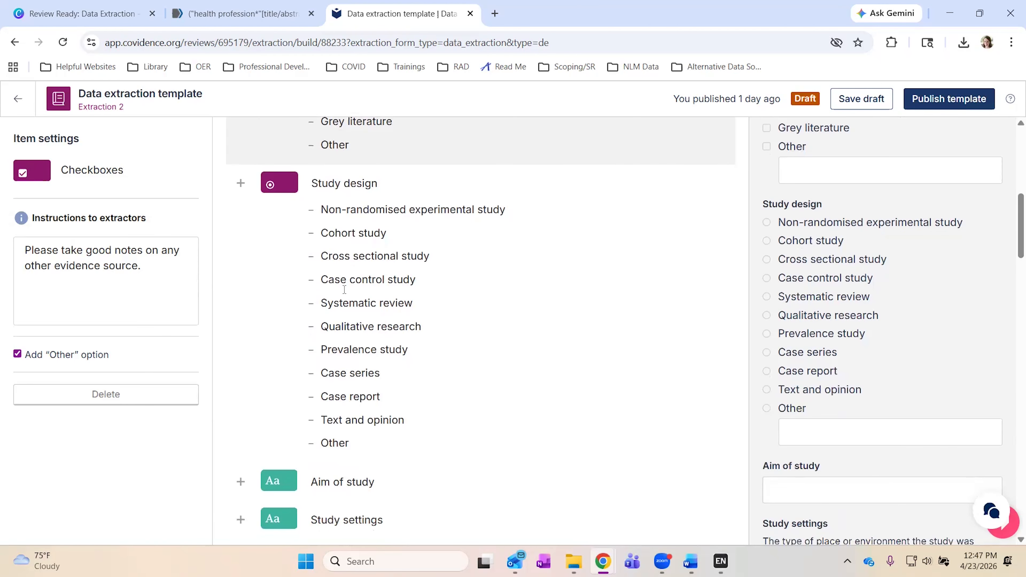
scroll(344, 290, down, 1)
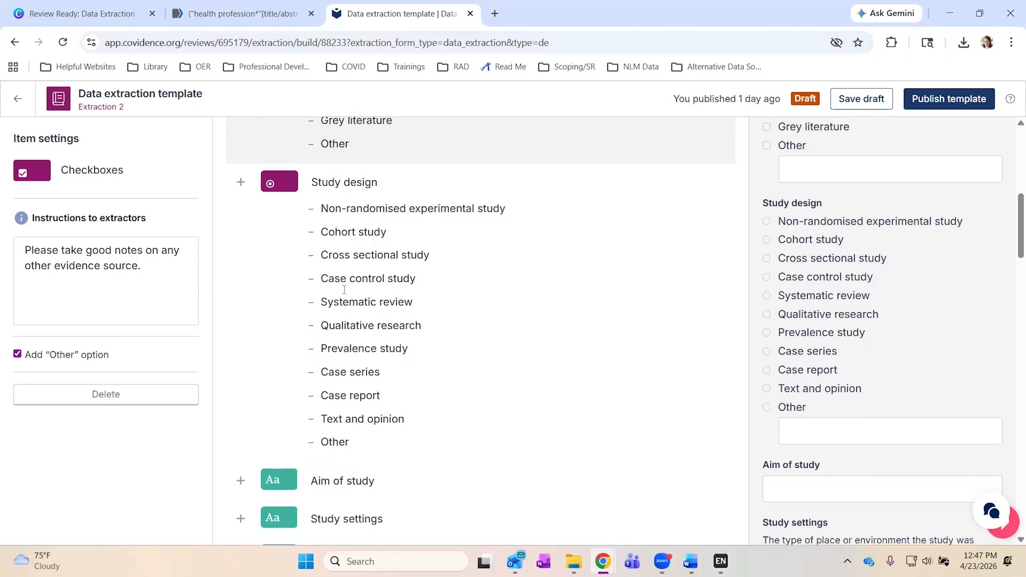
scroll(345, 290, down, 6)
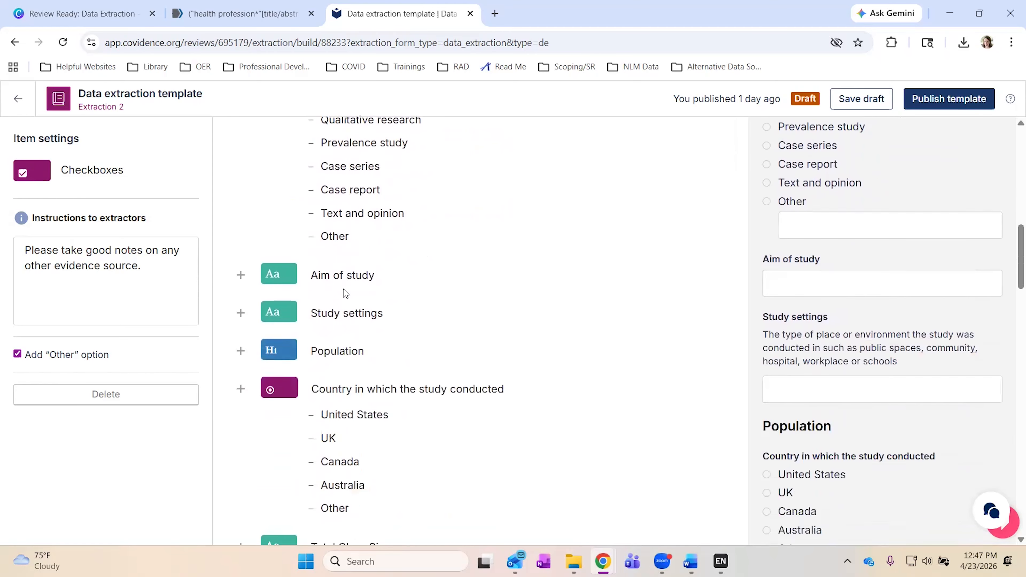
scroll(344, 290, down, 3)
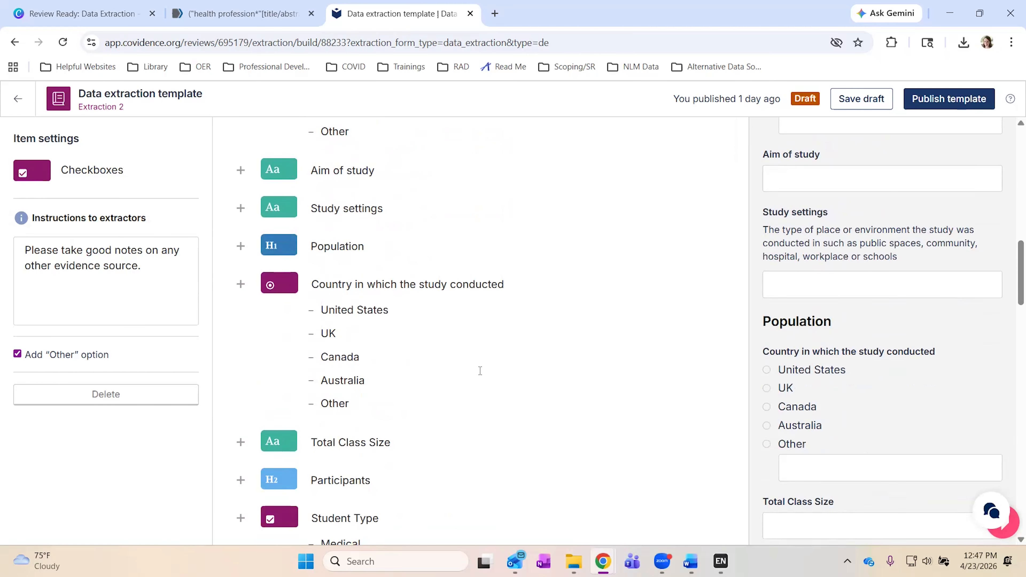
scroll(480, 371, down, 4)
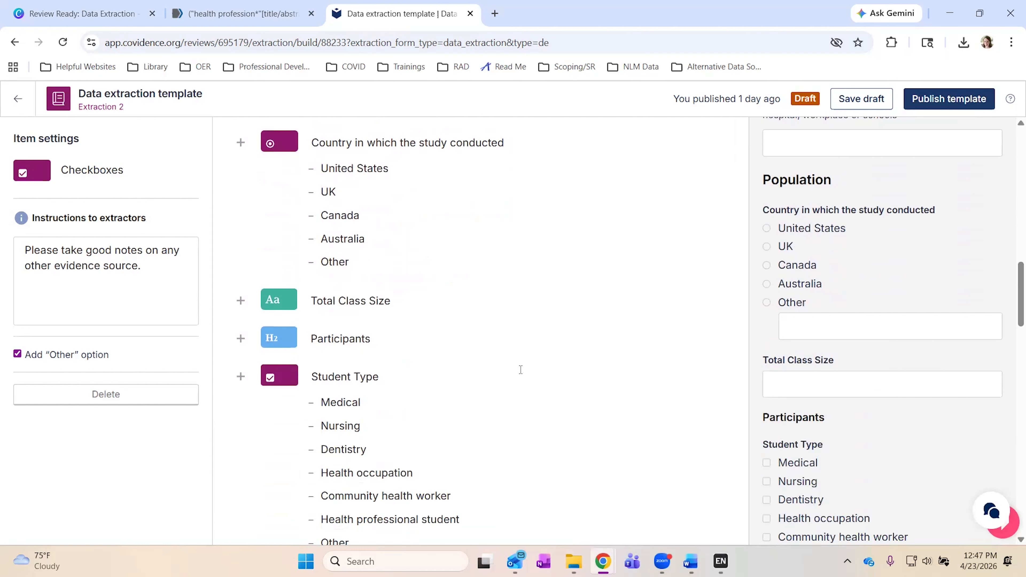
scroll(521, 370, down, 4)
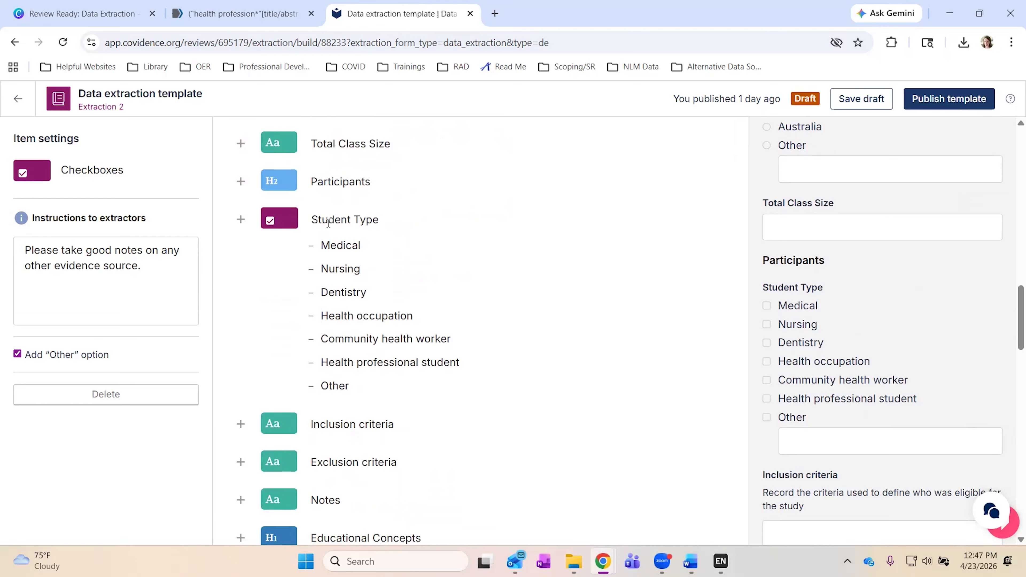
scroll(392, 266, down, 1)
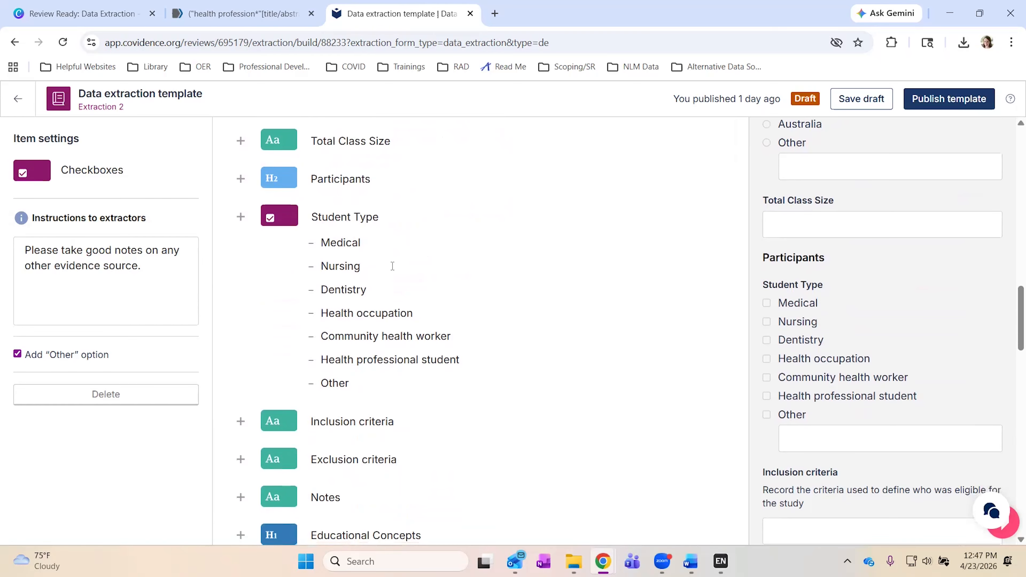
scroll(392, 266, down, 4)
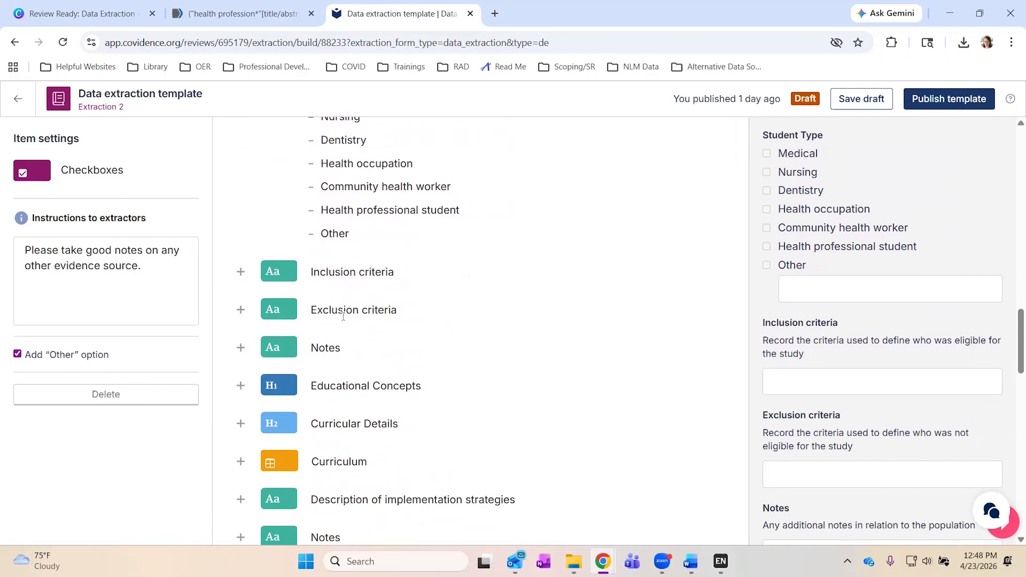
scroll(395, 316, down, 3)
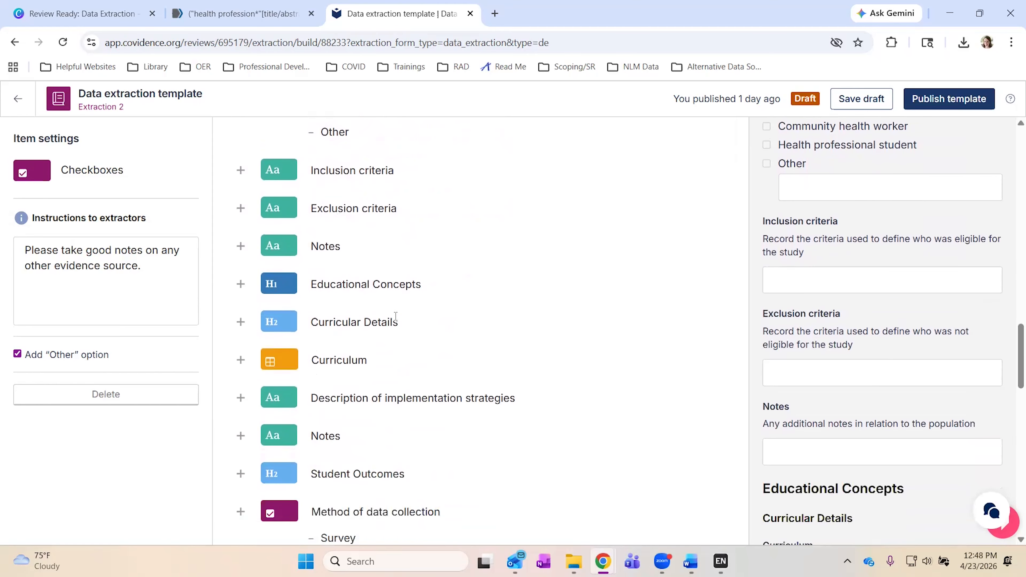
scroll(394, 321, down, 2)
scroll(395, 320, down, 2)
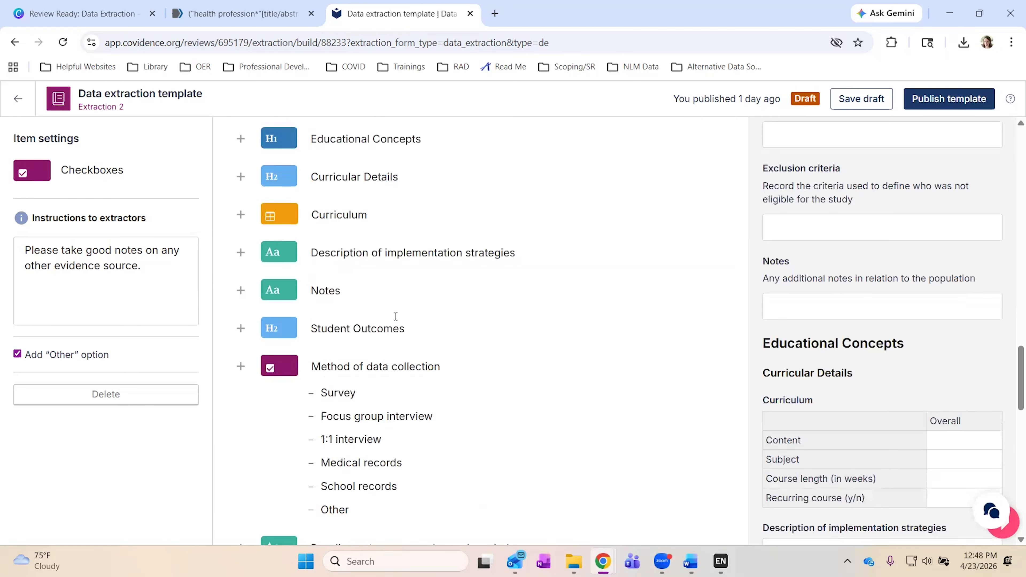
scroll(395, 316, down, 1)
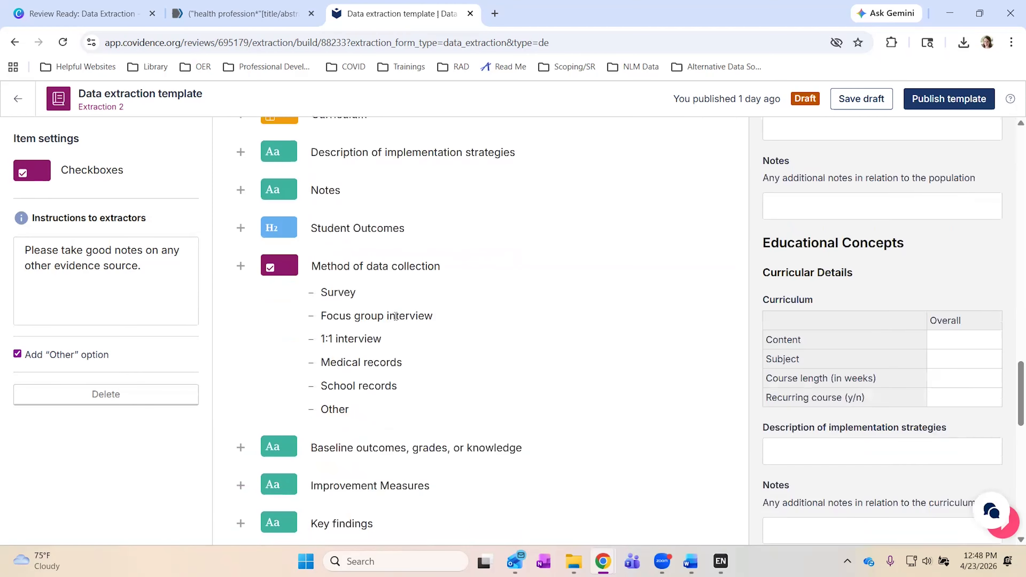
click(360, 267)
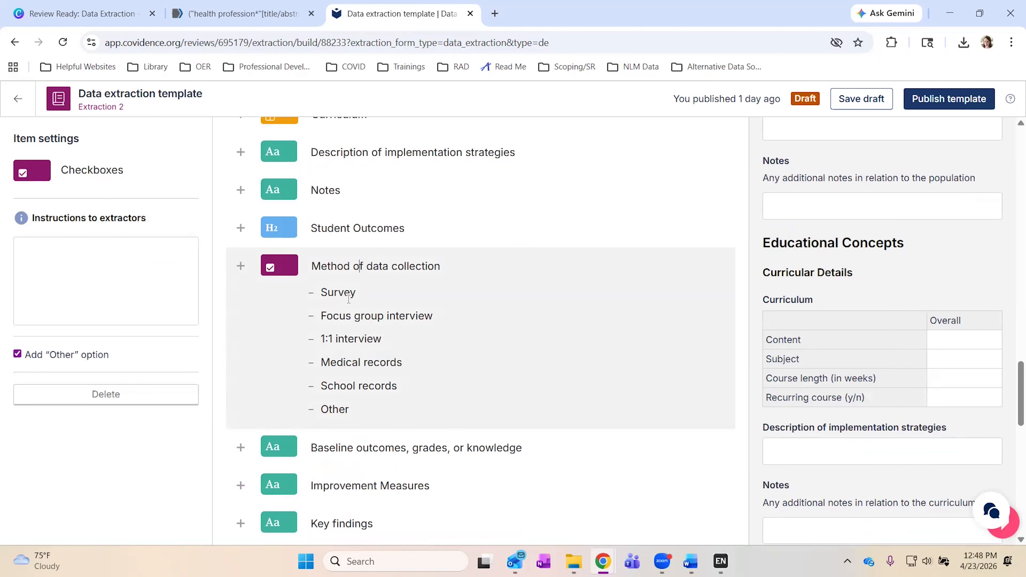
scroll(348, 299, down, 1)
scroll(349, 299, up, 3)
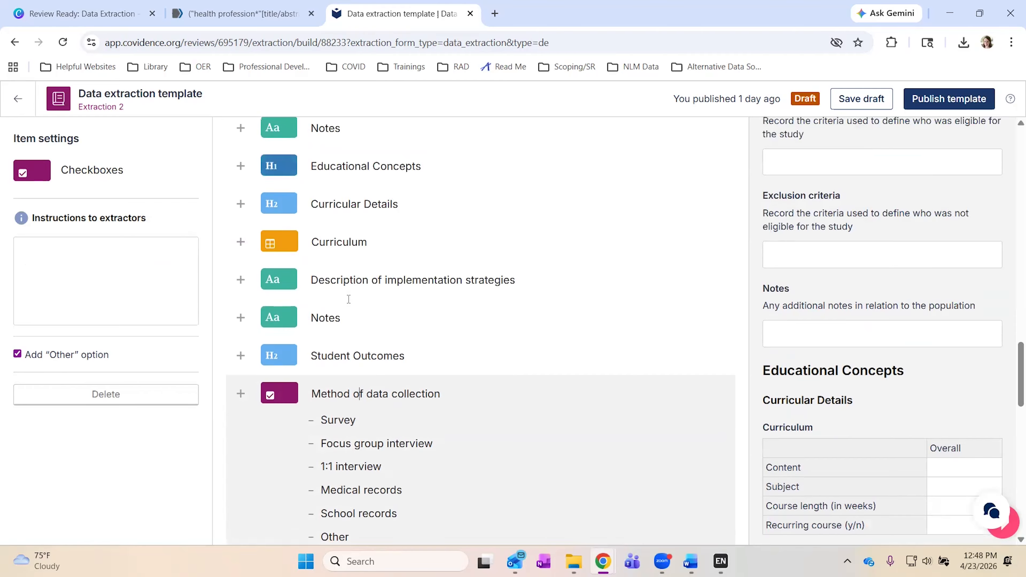
Add a second column named Test to the Curriculum table.
click(320, 253)
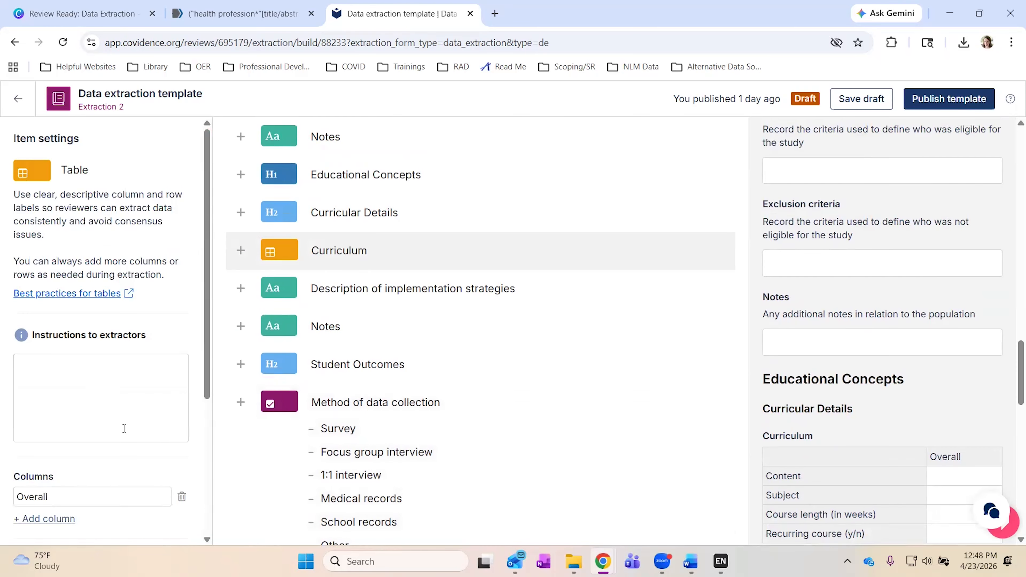
scroll(124, 429, down, 3)
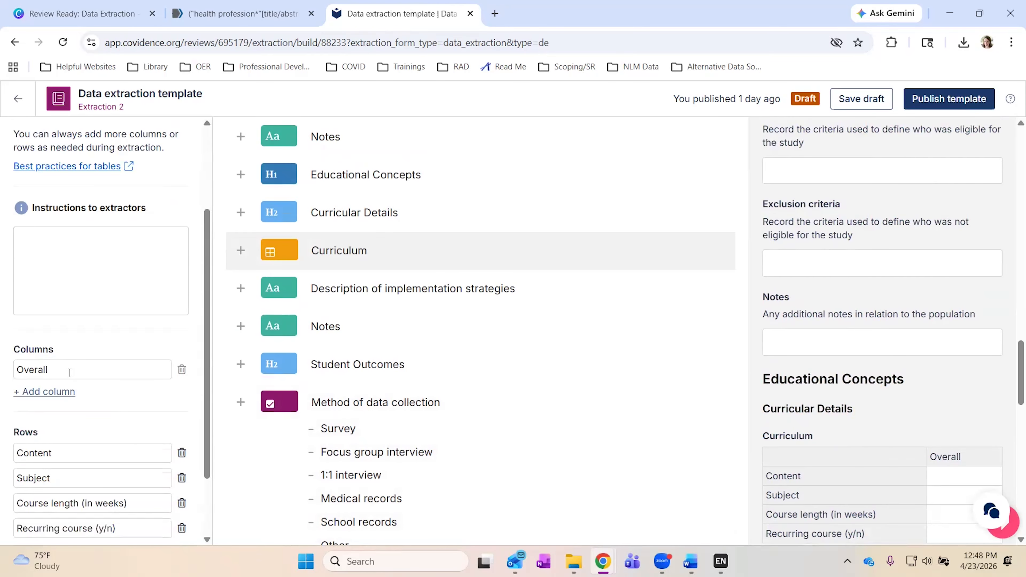
click(40, 394)
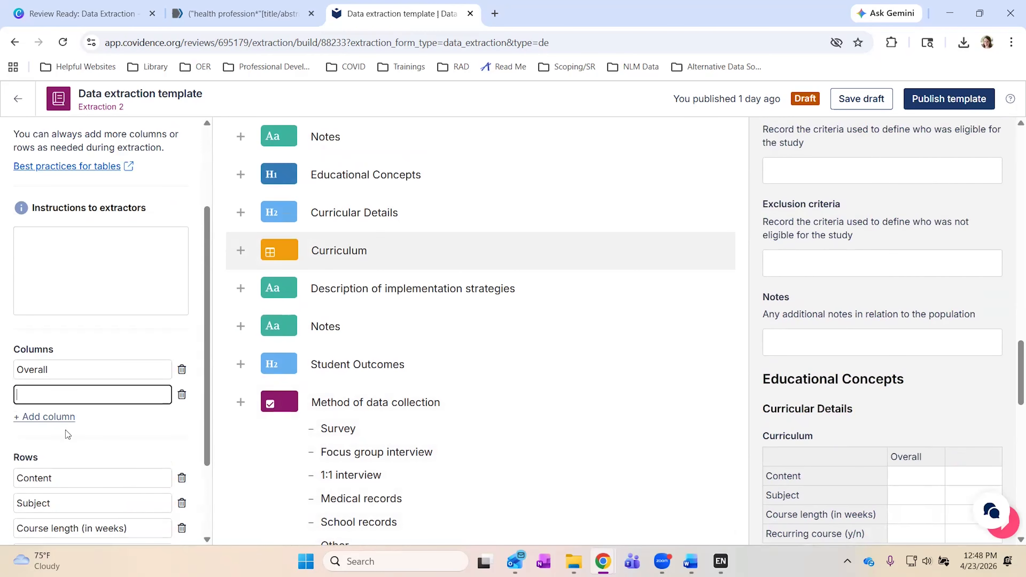
text(Test)
click(110, 442)
Give the Curriculum table the extractor instruction 'Use format hh:mm:ss'.
scroll(693, 496, down, 3)
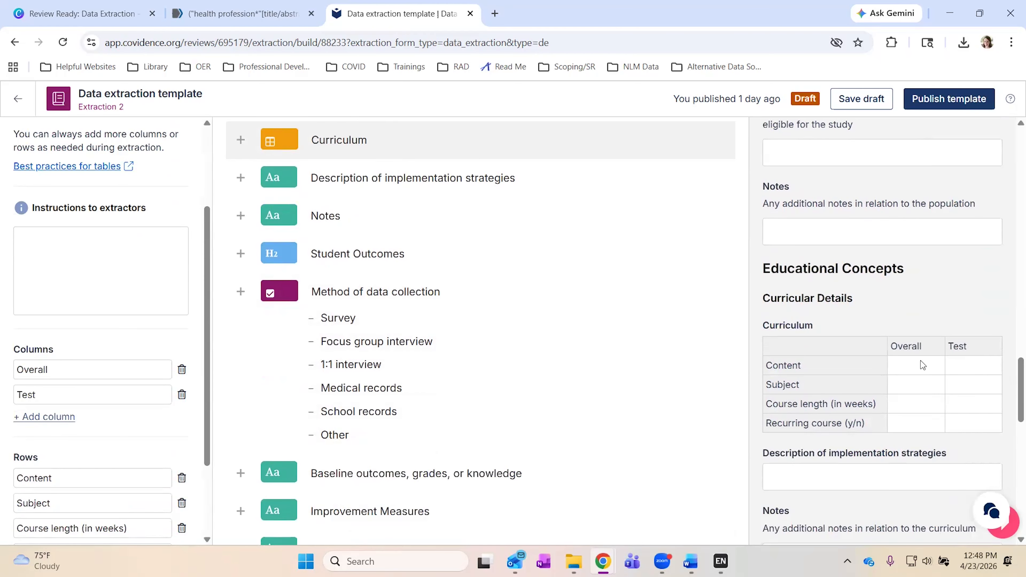
scroll(139, 428, down, 2)
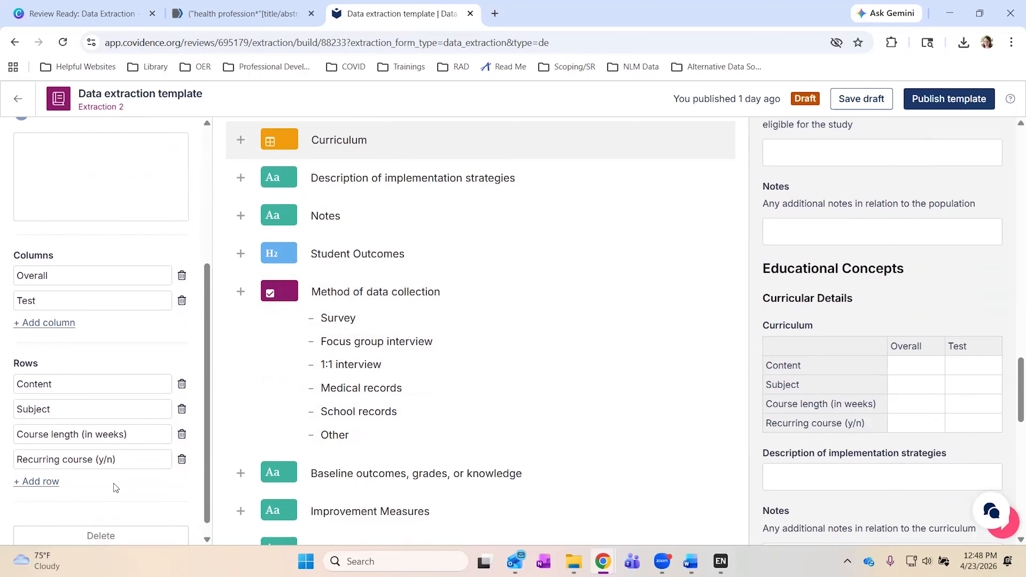
scroll(115, 488, up, 1)
click(97, 230)
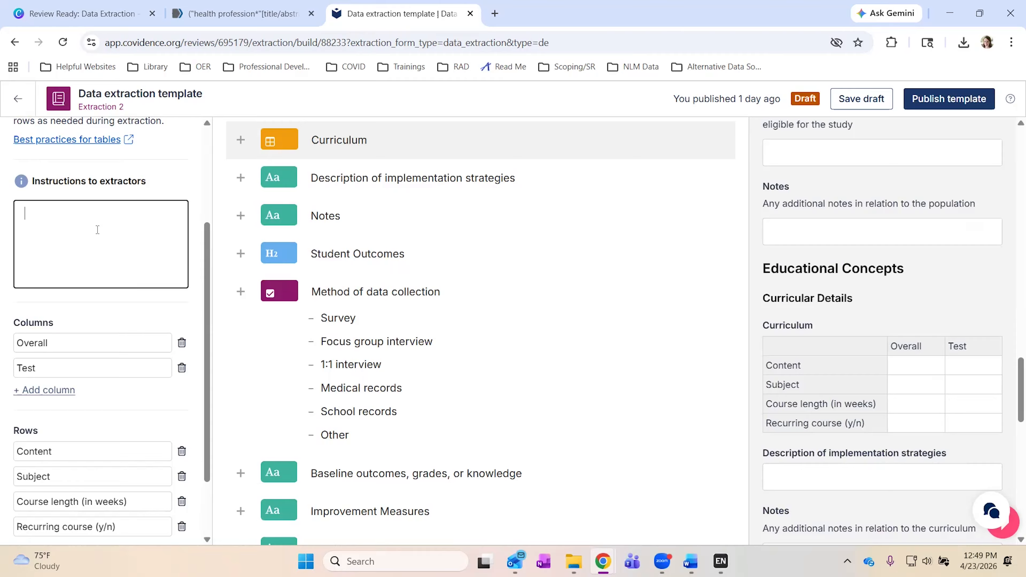
text(Use format )
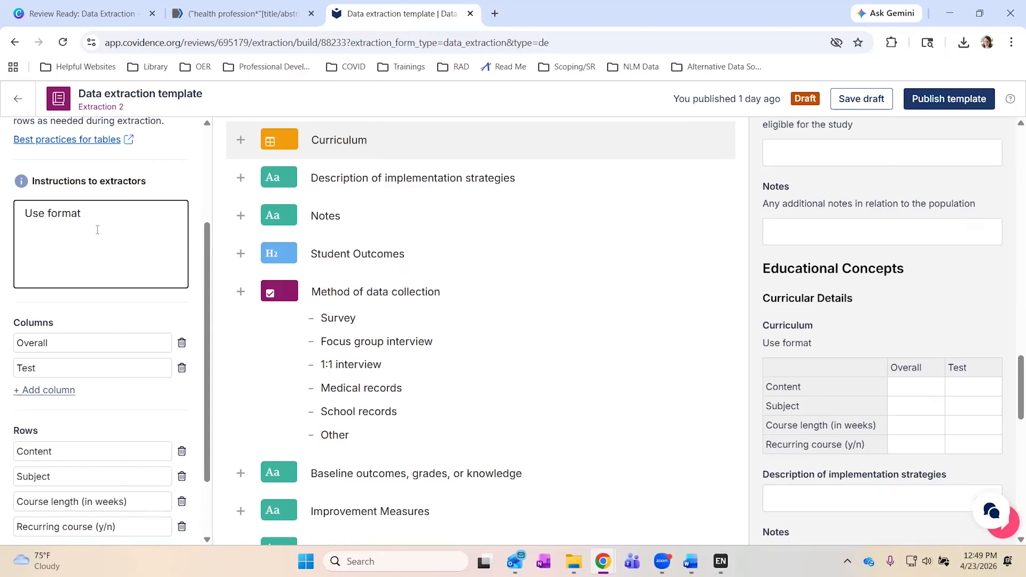
text(hh:)
text(mm;)
text(ss)
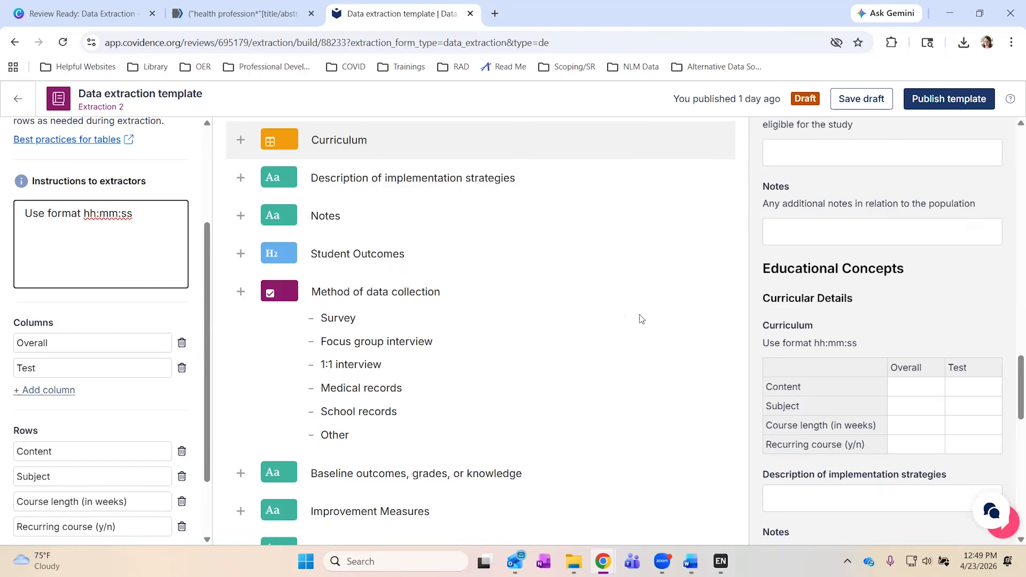
scroll(642, 319, down, 3)
scroll(642, 319, down, 4)
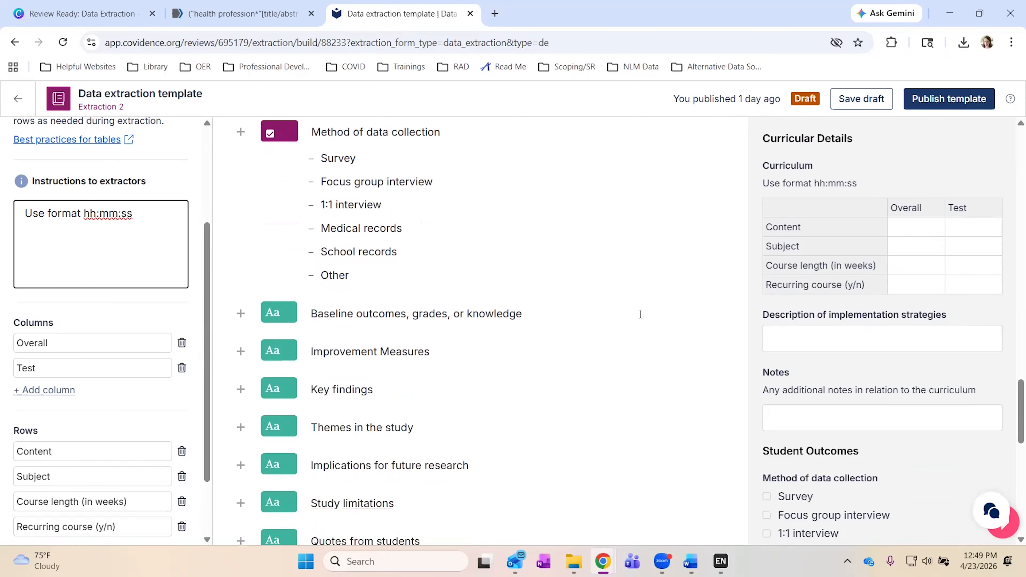
Publish the updated template without resending completed studies, then attempt extraction on Back 2019.
click(948, 106)
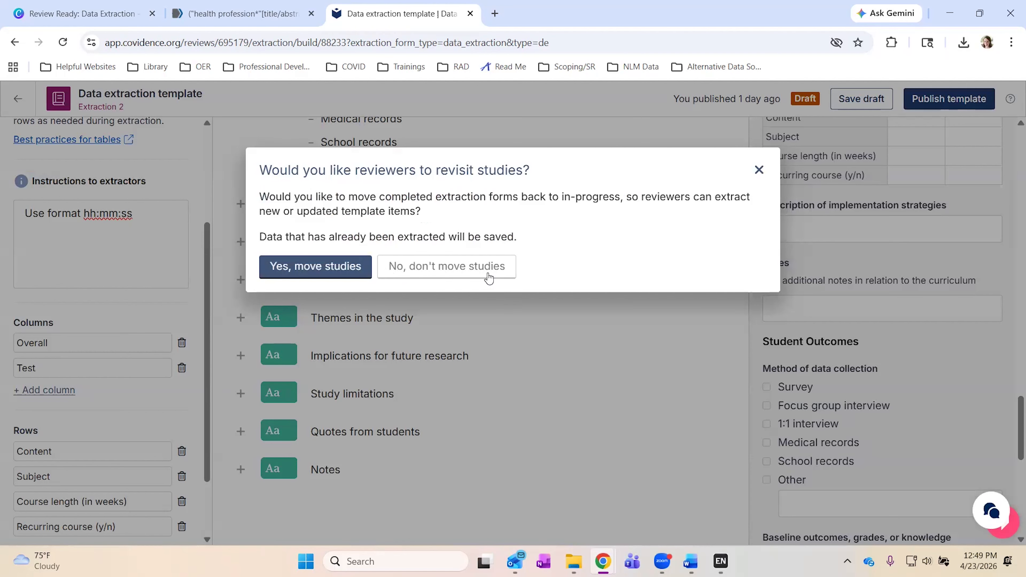
click(430, 269)
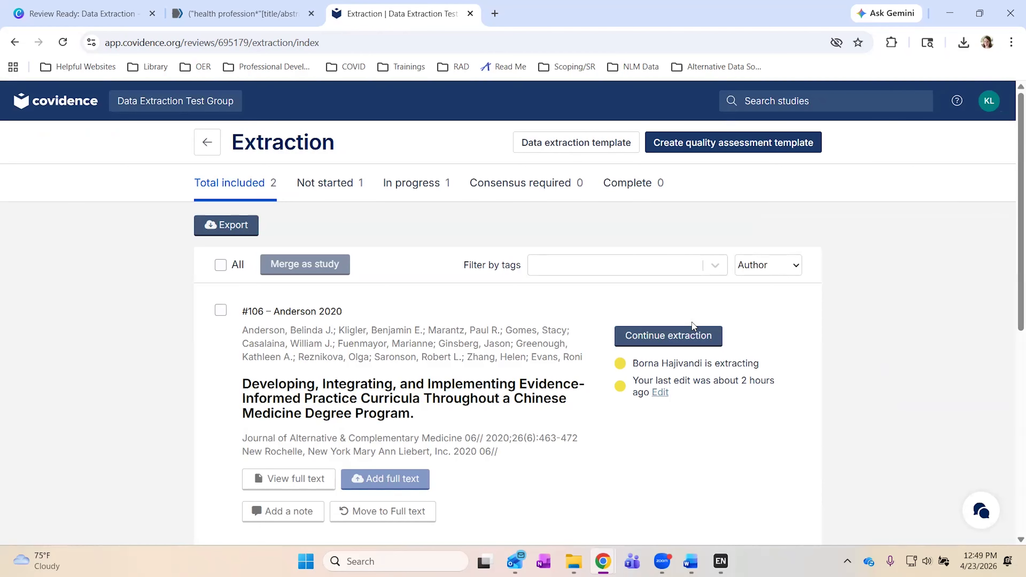
scroll(692, 325, down, 2)
scroll(694, 327, down, 4)
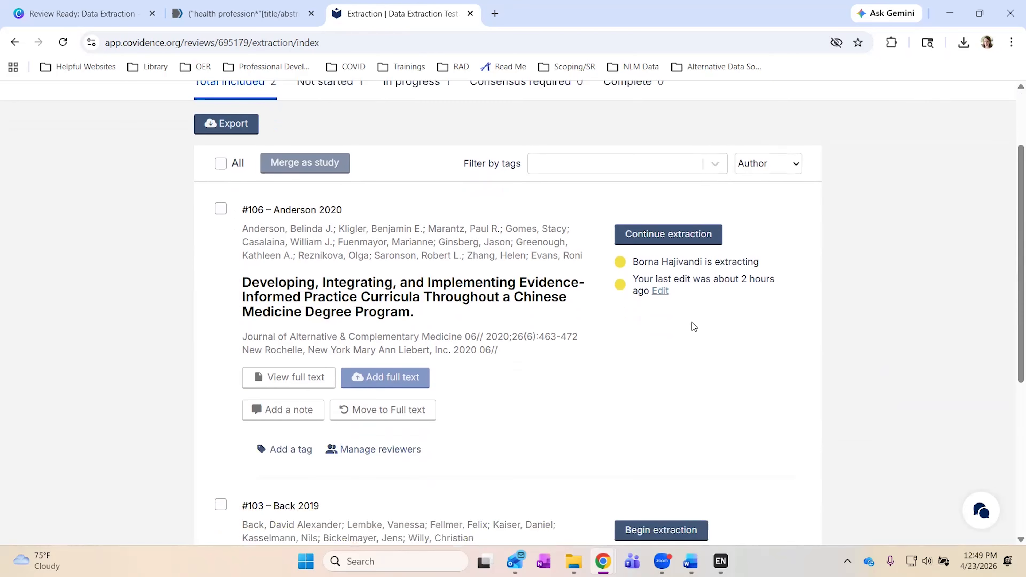
scroll(693, 327, down, 1)
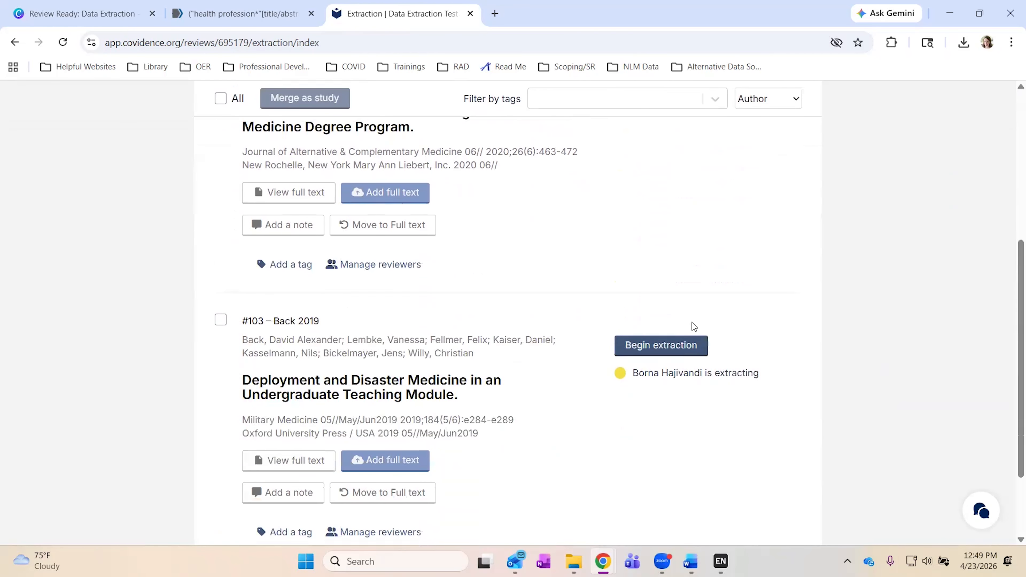
click(661, 347)
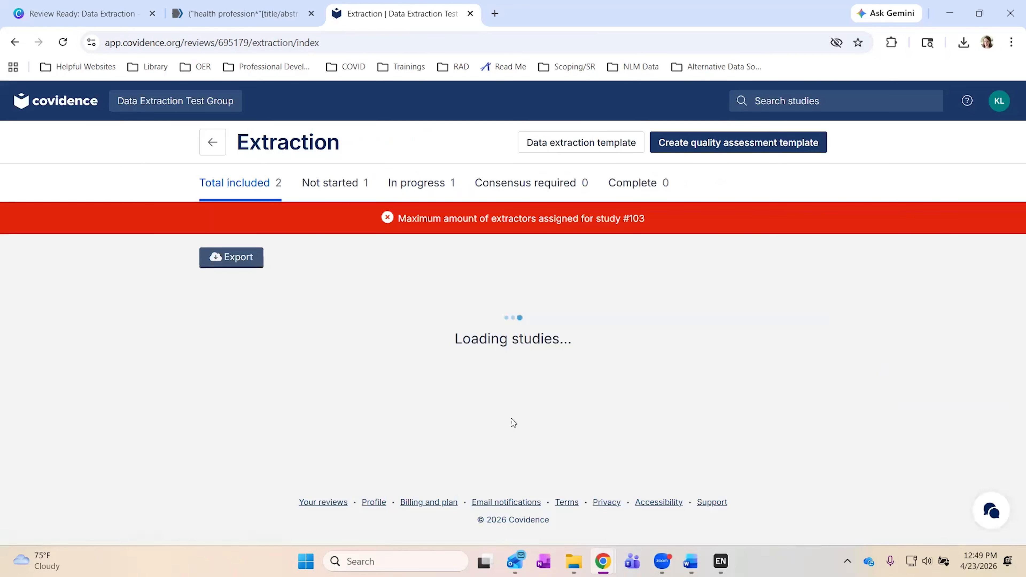
scroll(512, 417, down, 2)
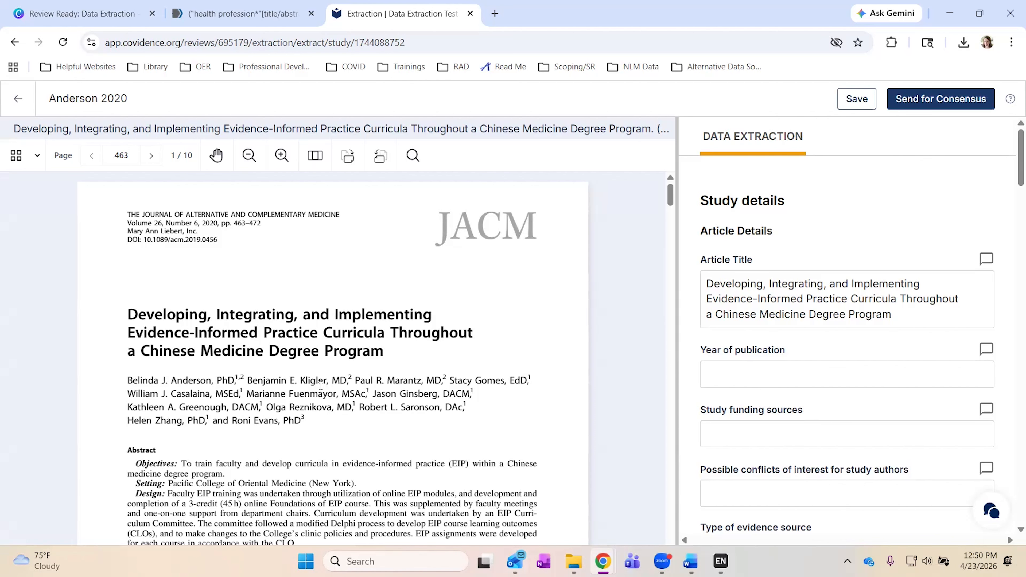
Enter 2020 as year of publication and Primary research as evidence source, then save.
scroll(283, 315, down, 1)
drag(129, 280, 397, 319)
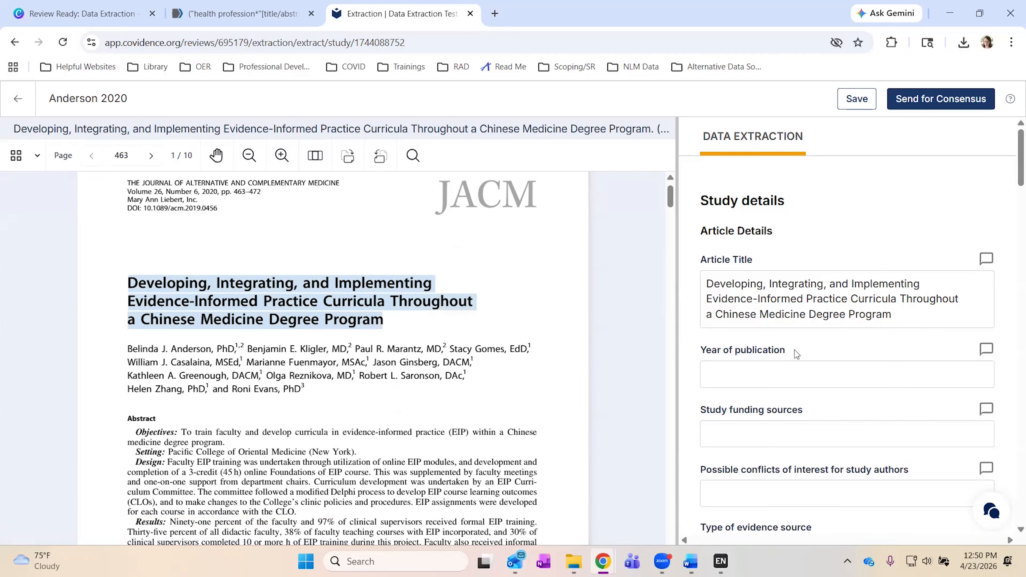
click(743, 373)
text(202)
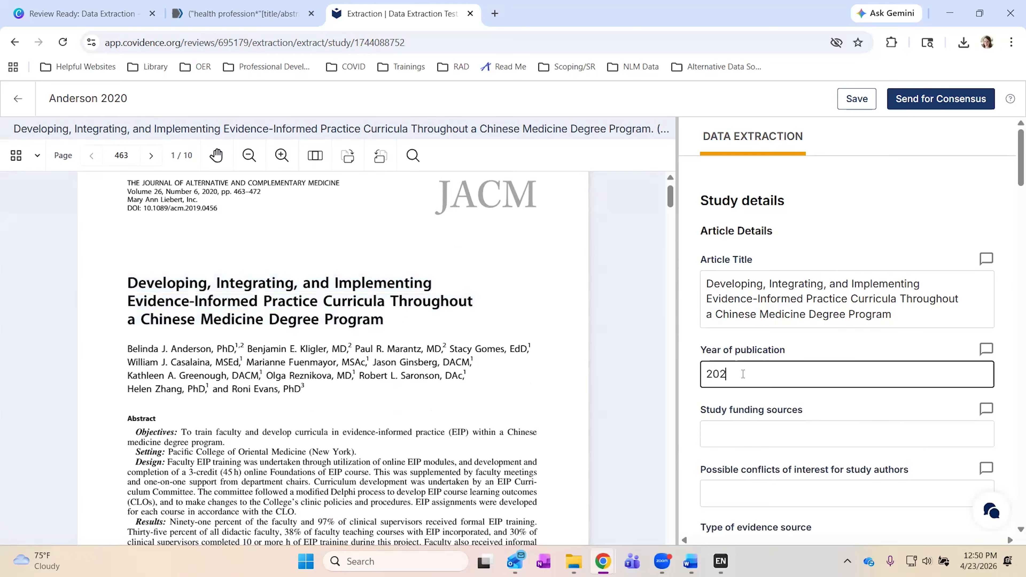
scroll(689, 425, down, 2)
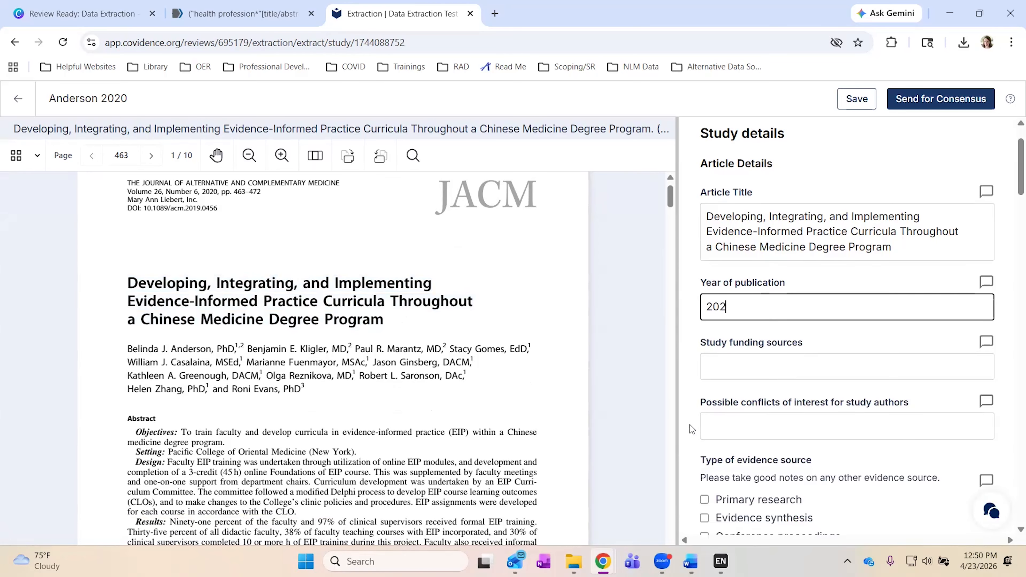
text(0)
scroll(690, 425, down, 4)
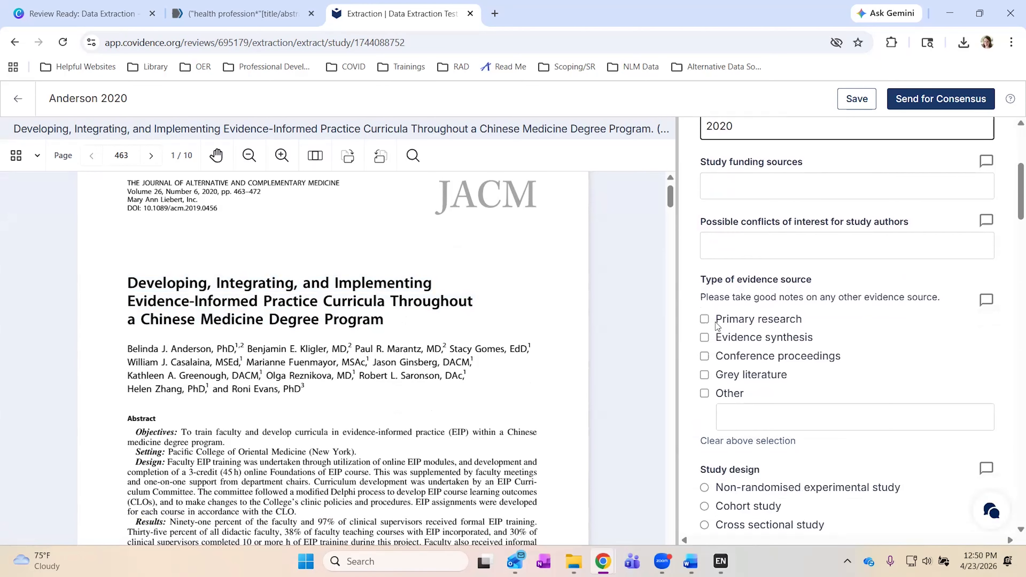
click(705, 319)
scroll(439, 516, down, 2)
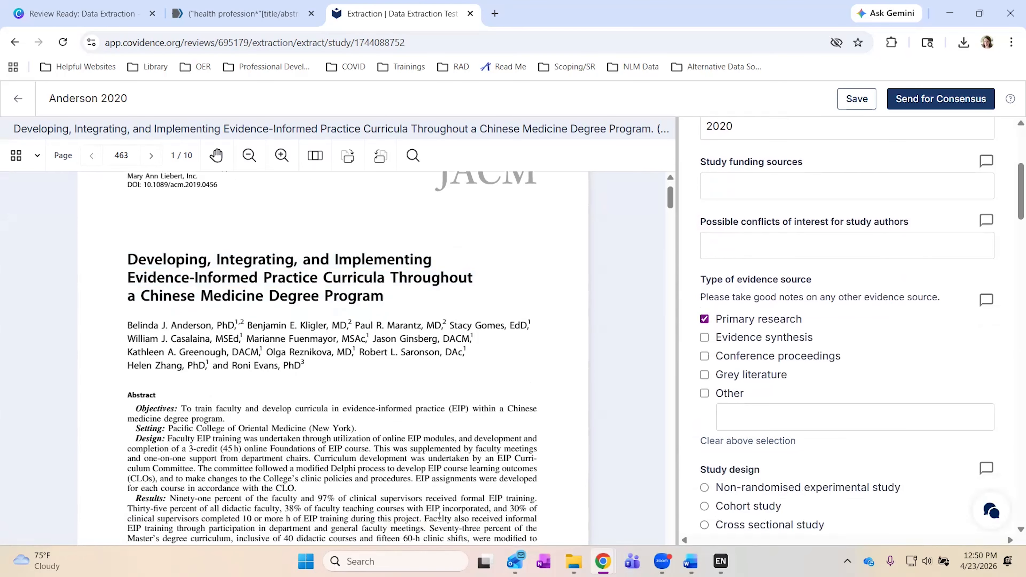
scroll(451, 500, down, 6)
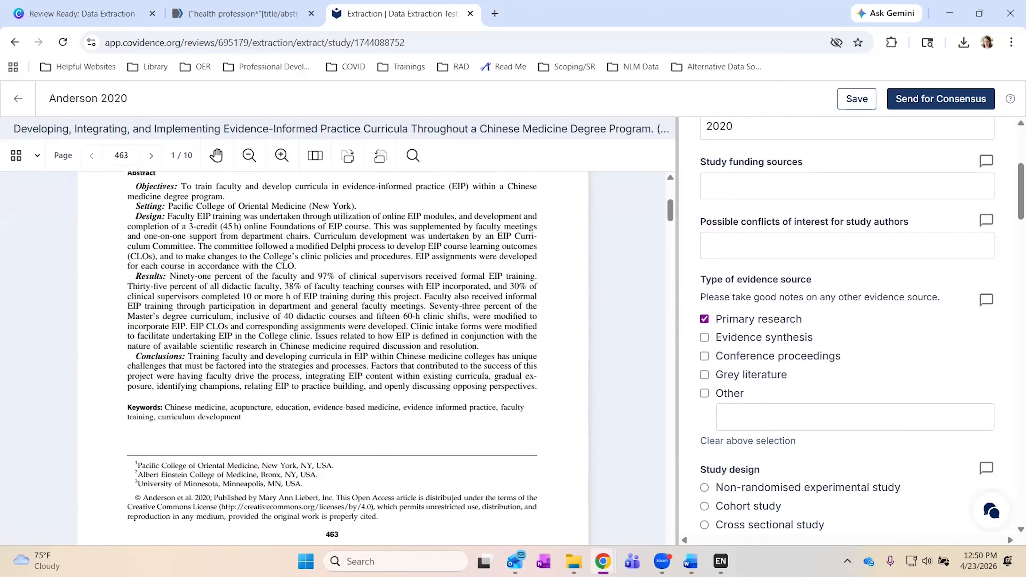
scroll(452, 500, down, 8)
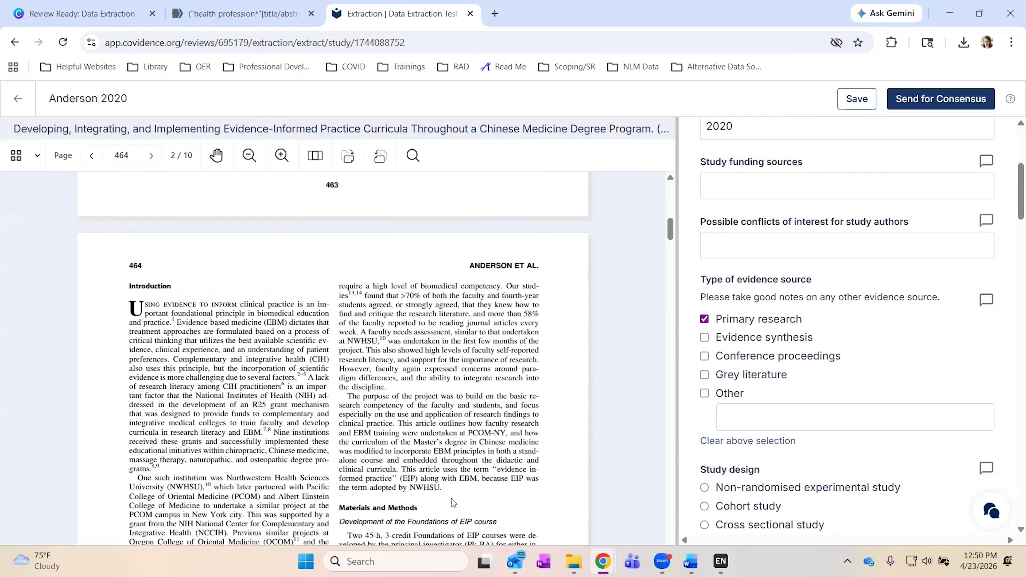
scroll(832, 390, down, 8)
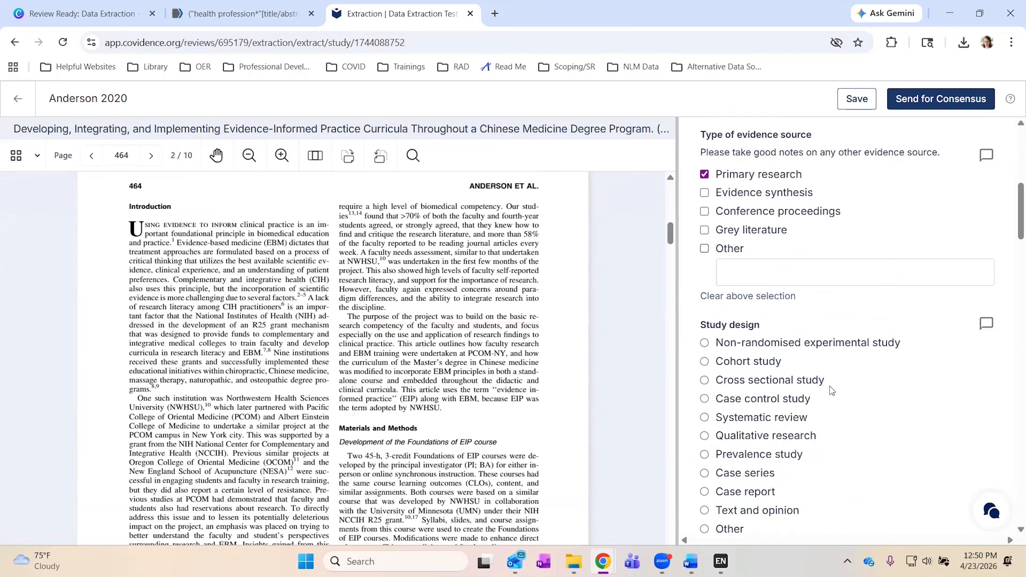
scroll(832, 391, down, 1)
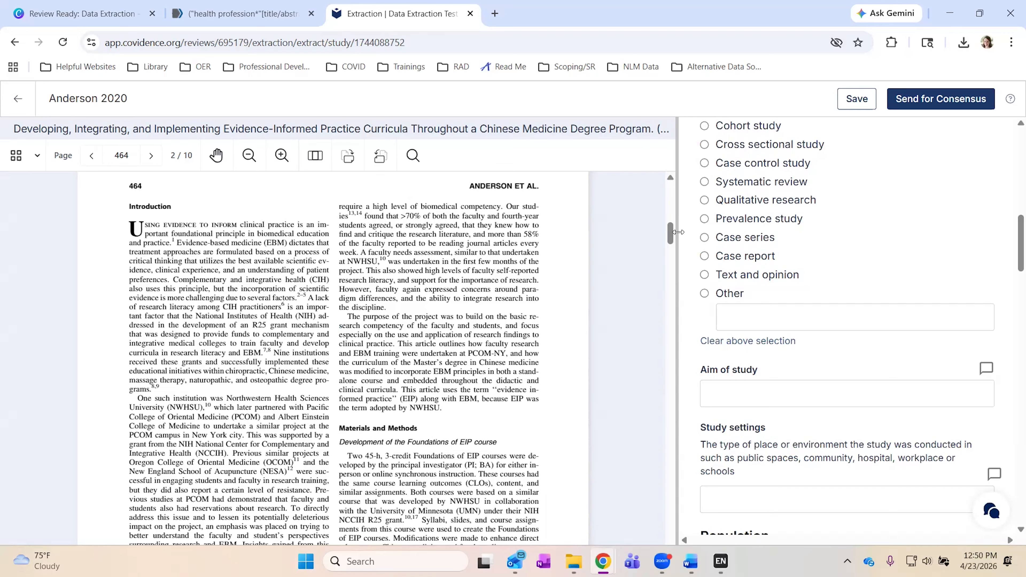
scroll(781, 199, up, 10)
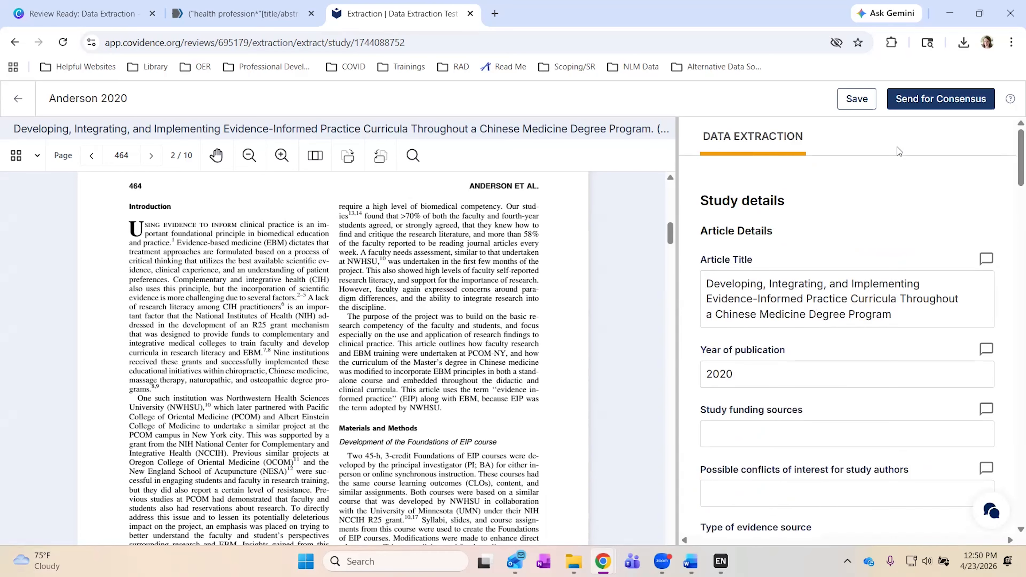
click(856, 98)
scroll(853, 237, down, 15)
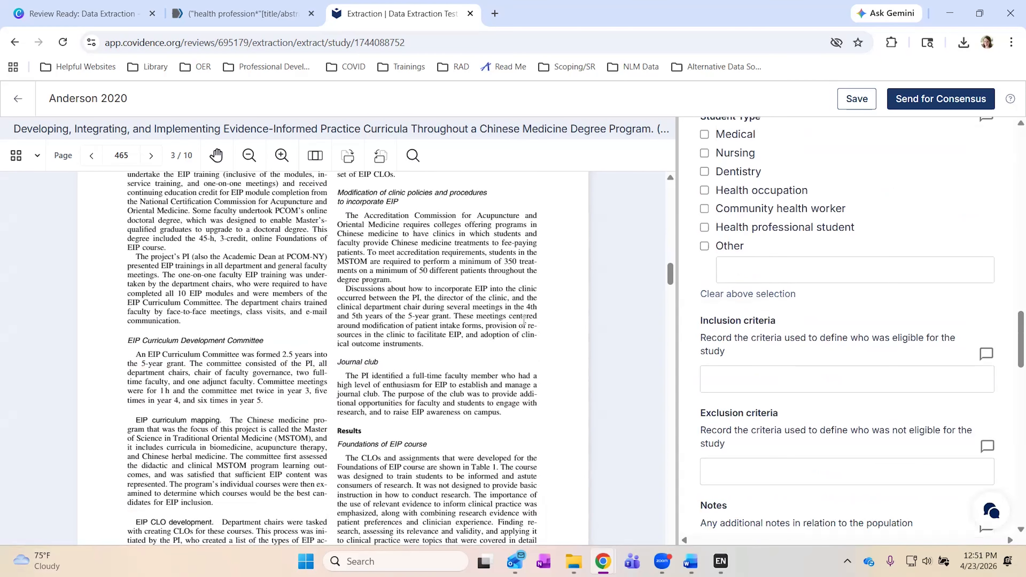
Leave the Anderson 2020 form for the Extraction list, then go back to Review Summary.
click(18, 98)
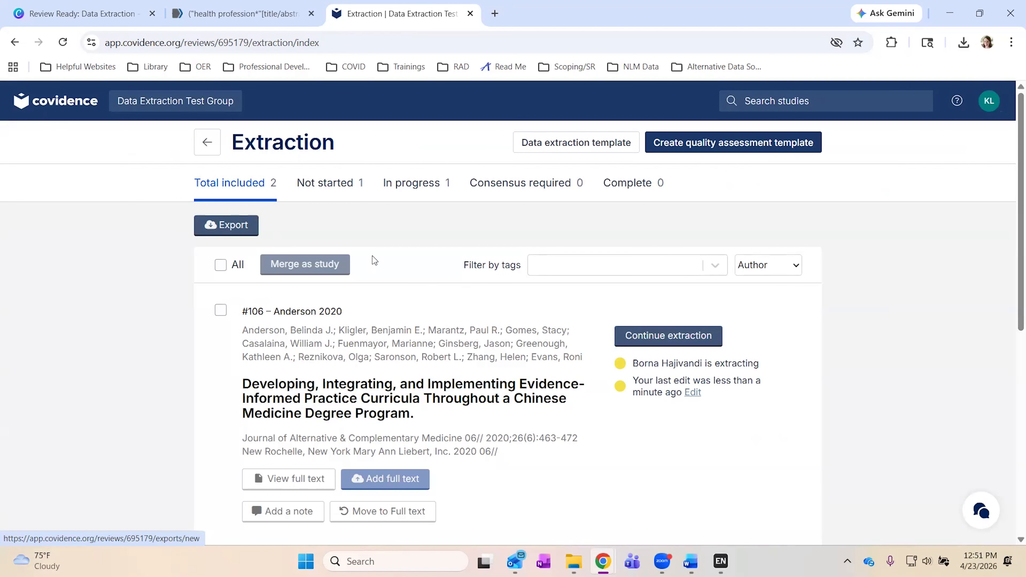
scroll(510, 229, down, 1)
scroll(511, 229, down, 9)
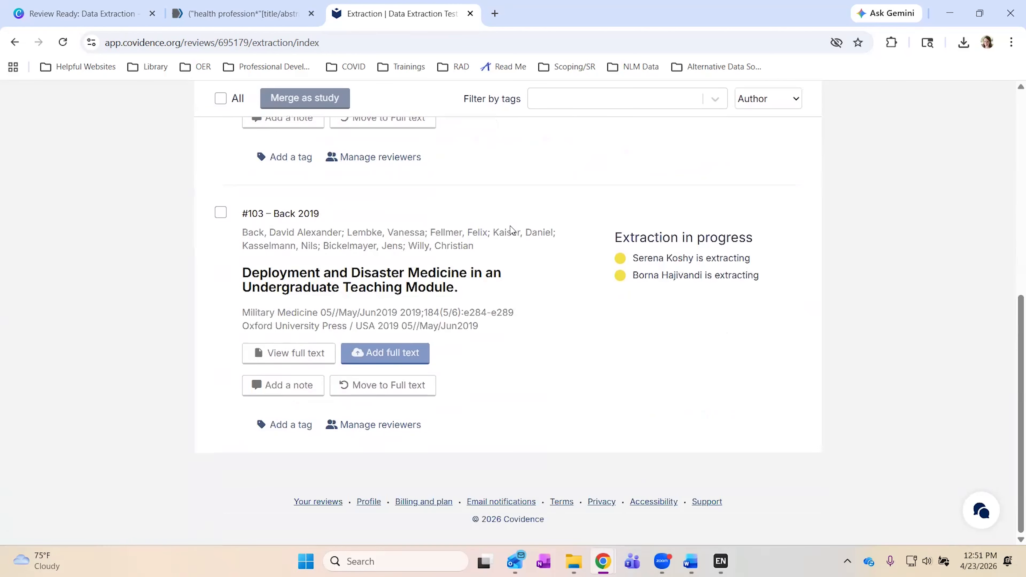
scroll(511, 229, up, 9)
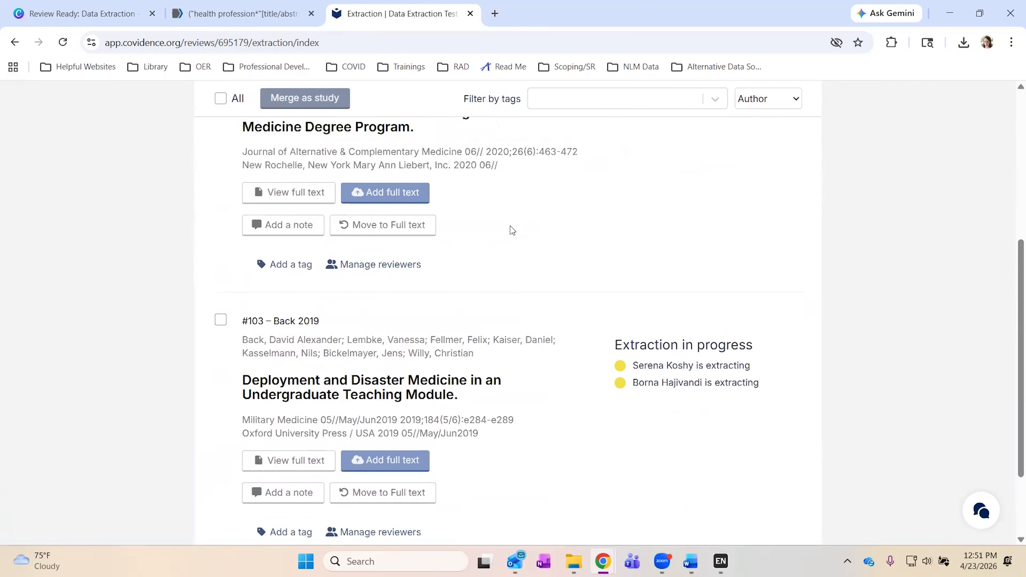
scroll(511, 226, up, 1)
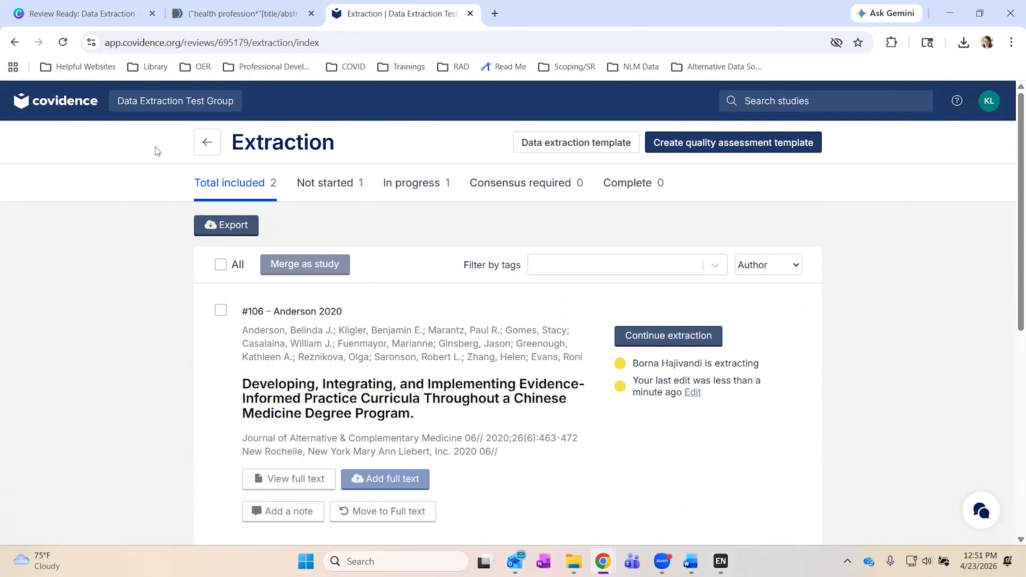
click(215, 152)
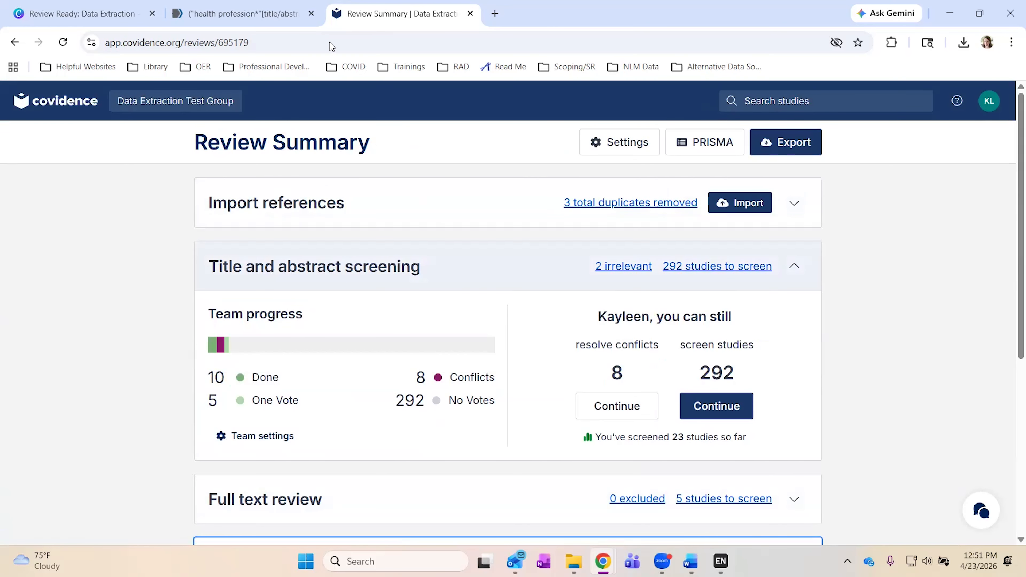
In a new tab, sign in, launch the demo review and expand its Extraction progress summary.
click(477, 60)
click(812, 139)
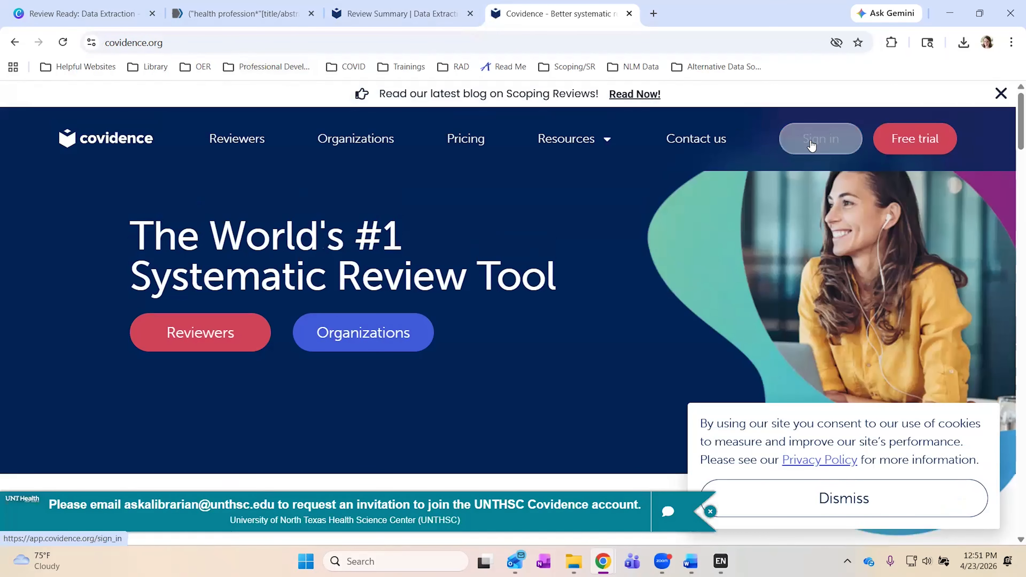
scroll(440, 281, down, 6)
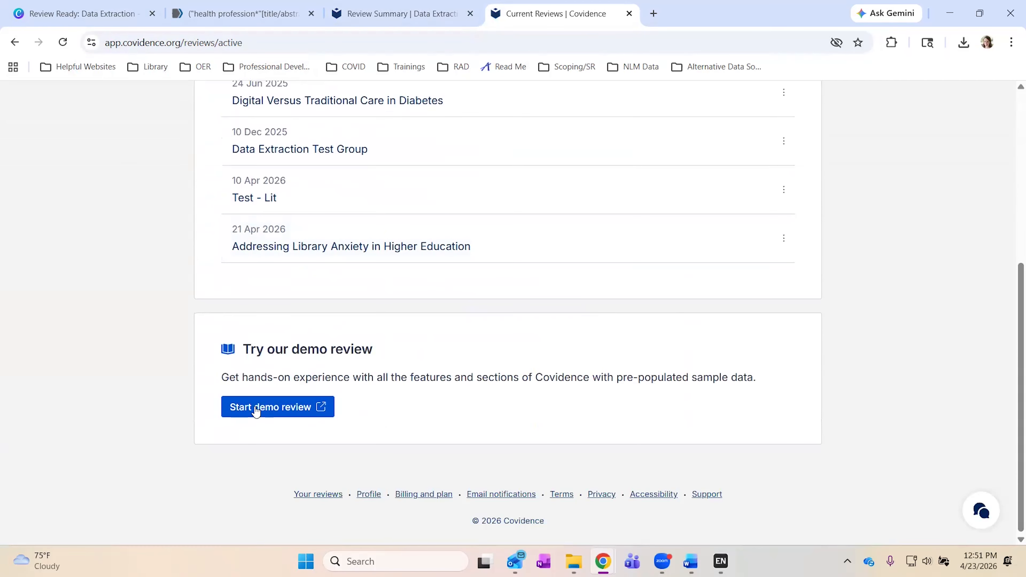
click(258, 409)
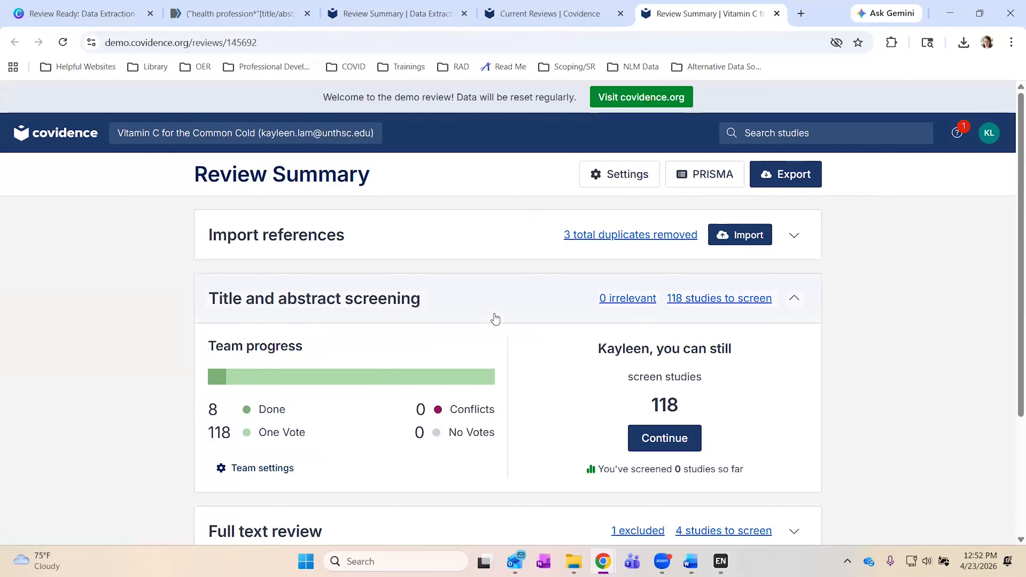
scroll(492, 340, down, 4)
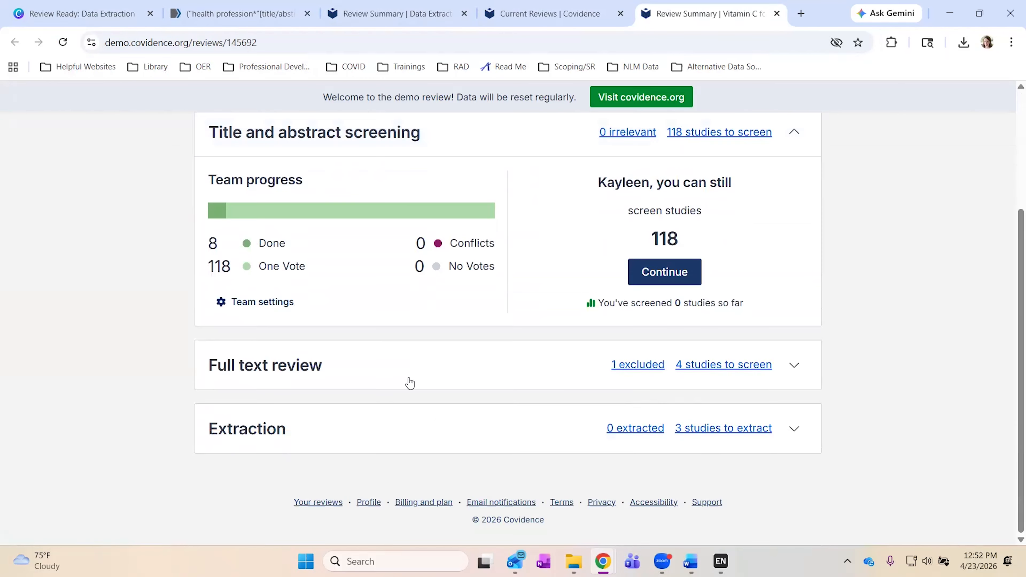
click(354, 425)
scroll(453, 438, down, 4)
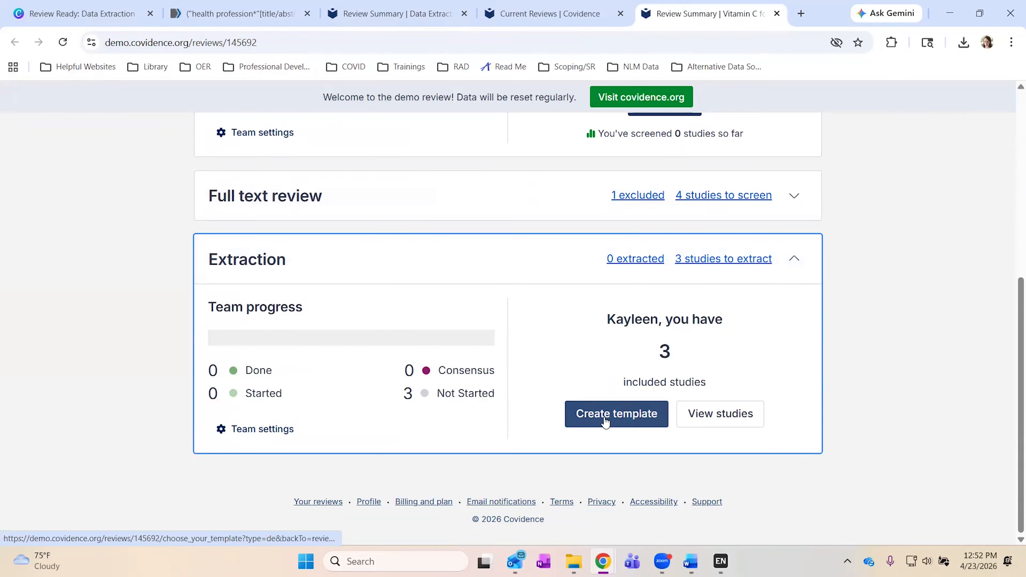
scroll(604, 422, up, 8)
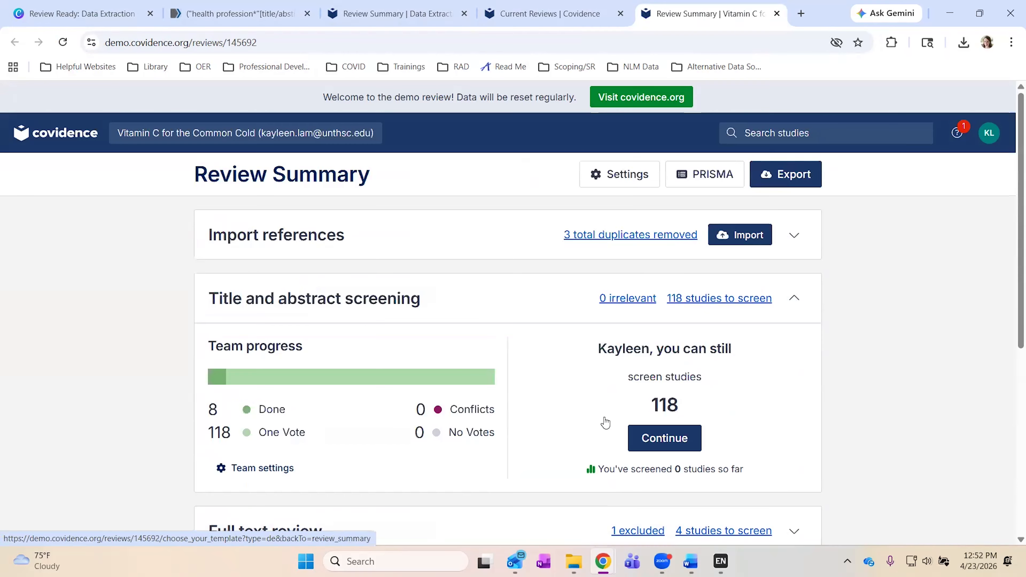
Try switching the demo review to the Extraction 2 tool in settings, then cancel.
click(633, 174)
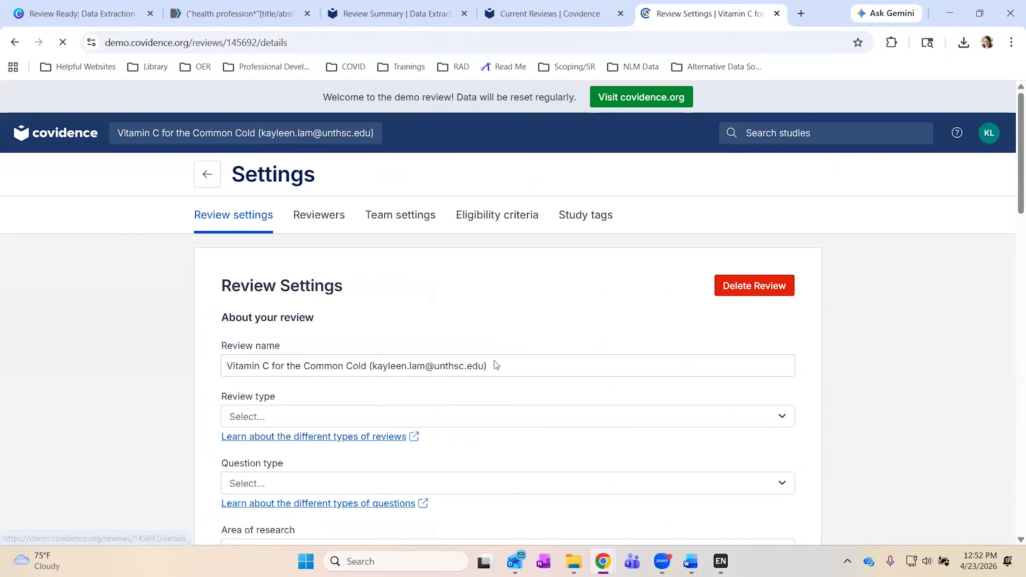
scroll(494, 362, down, 5)
scroll(493, 361, down, 15)
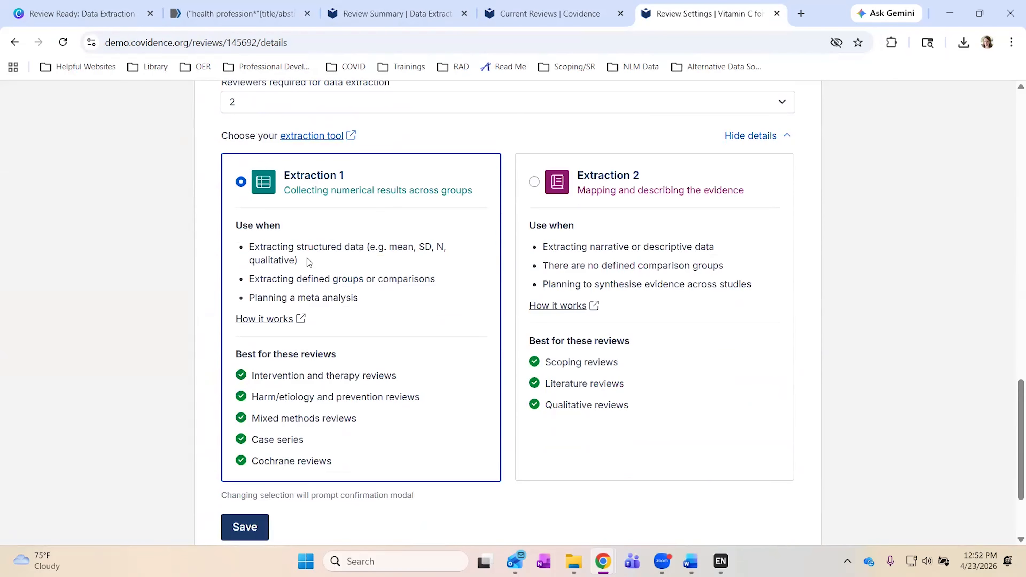
click(567, 186)
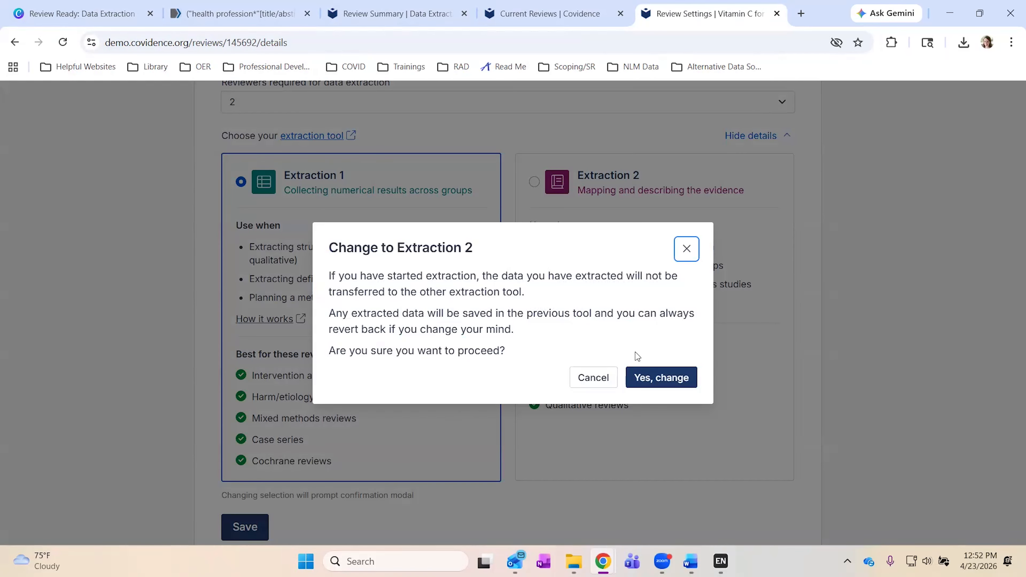
click(687, 248)
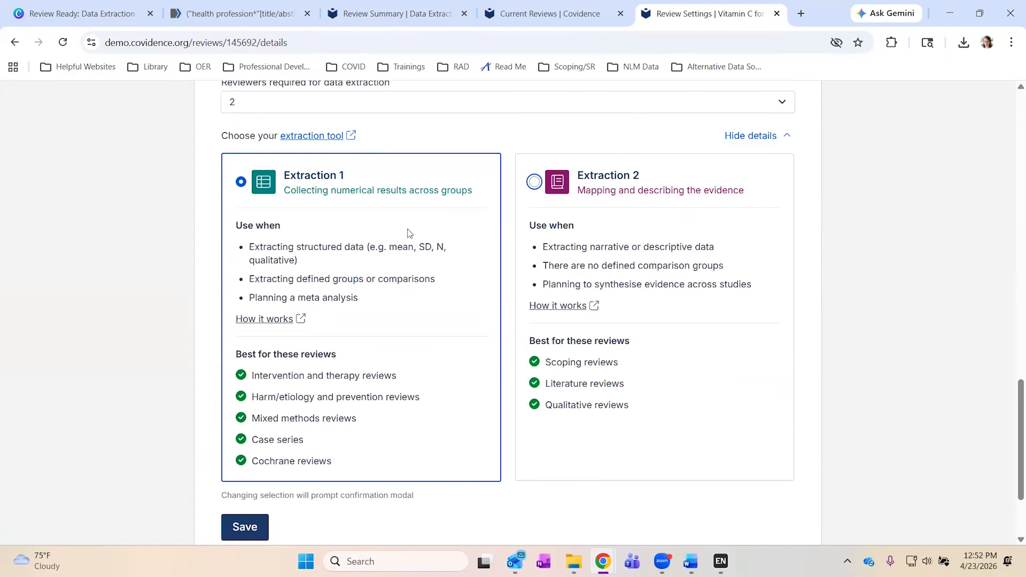
Return to the demo review summary and list its studies ready for extraction.
scroll(410, 234, up, 1)
scroll(410, 233, up, 10)
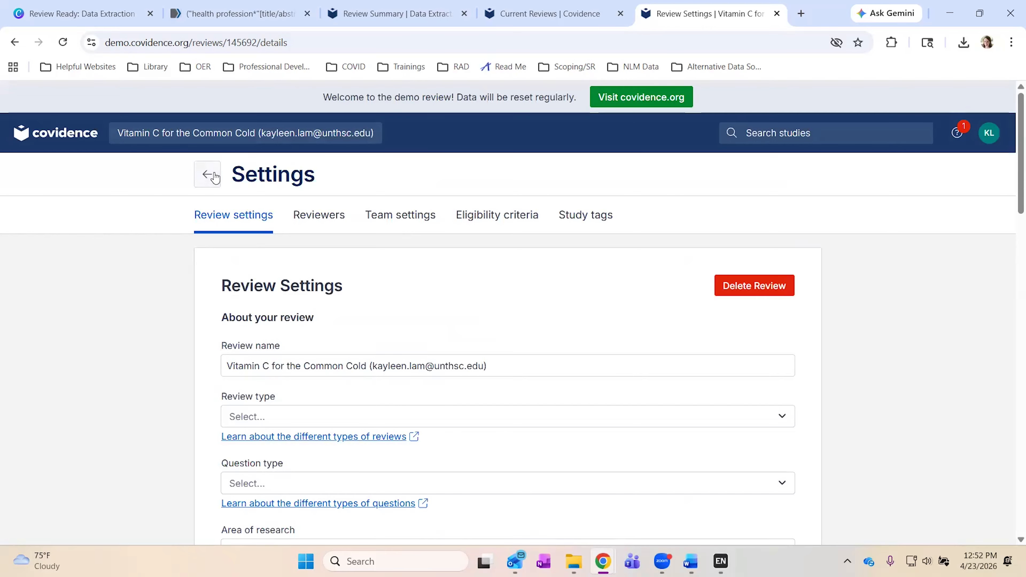
click(216, 176)
scroll(647, 356, down, 4)
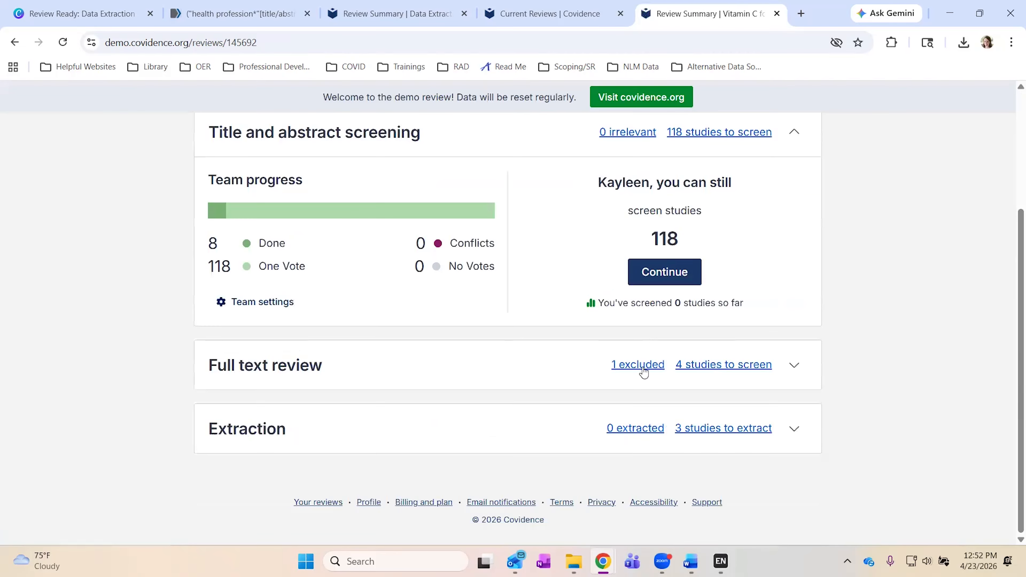
click(739, 429)
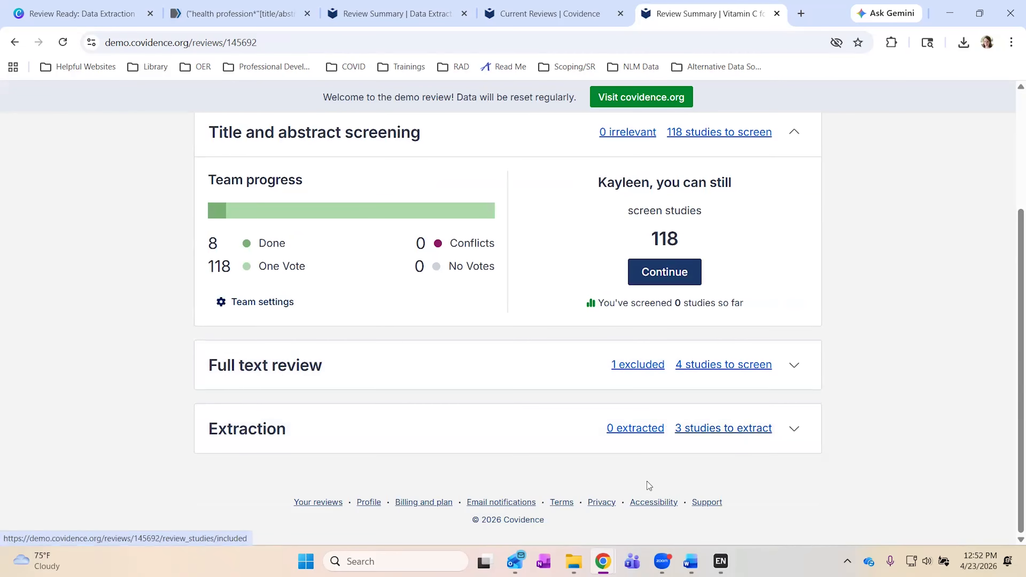
scroll(645, 288, up, 4)
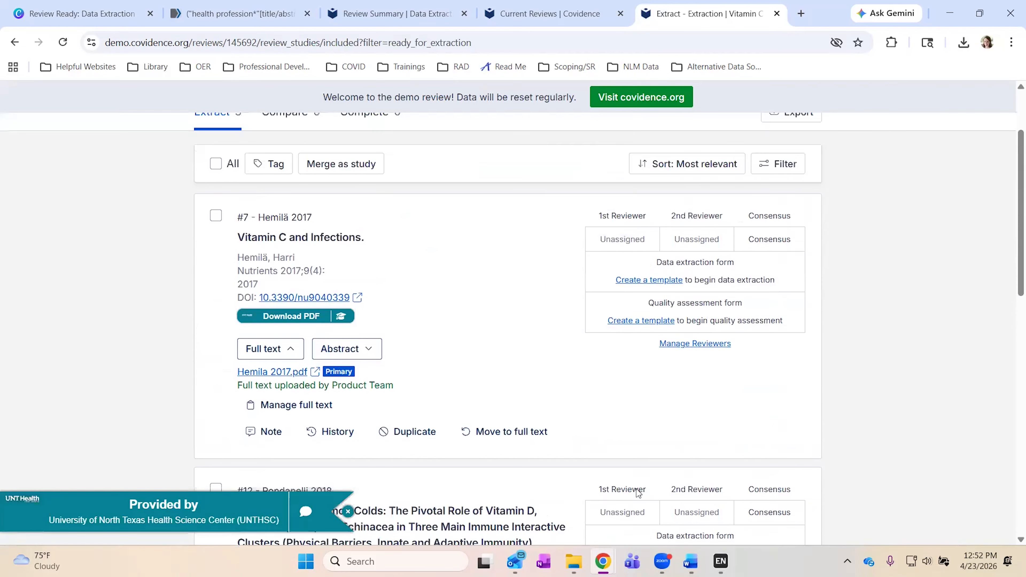
Browse the demo's template Identification, Methods and Population sections, then return to Test Group's Extraction list.
click(645, 282)
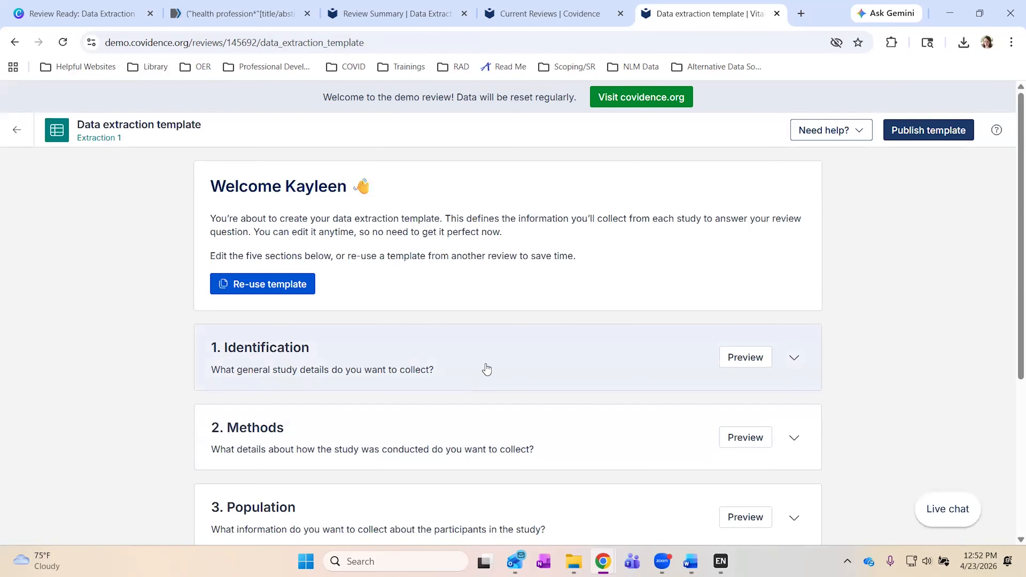
click(794, 359)
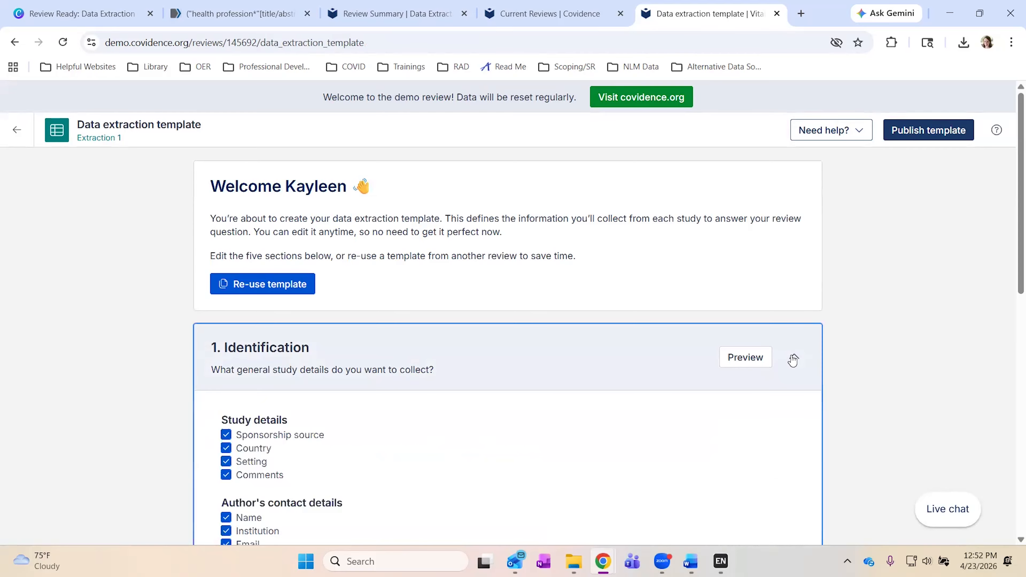
scroll(456, 454, down, 4)
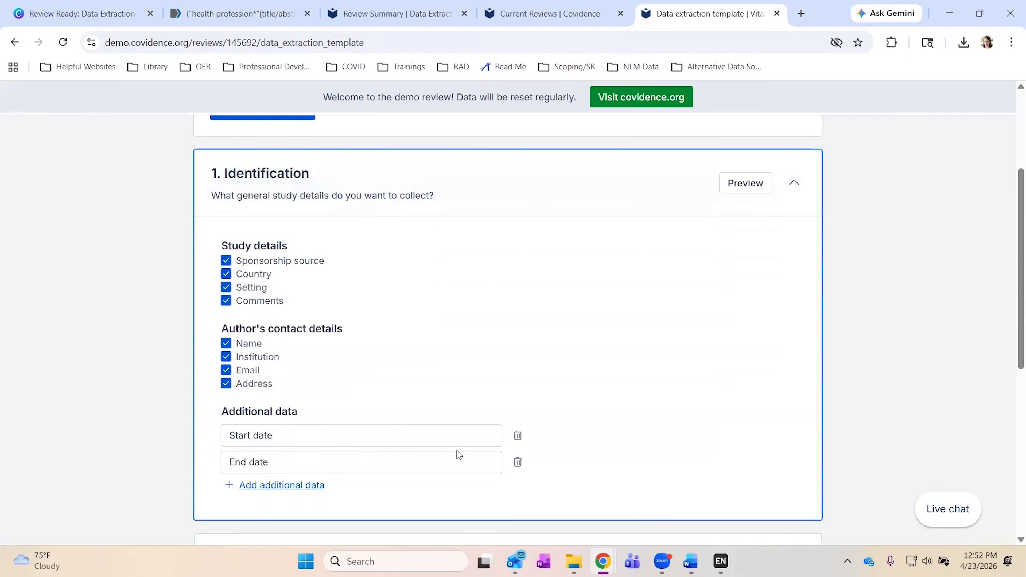
scroll(540, 413, down, 1)
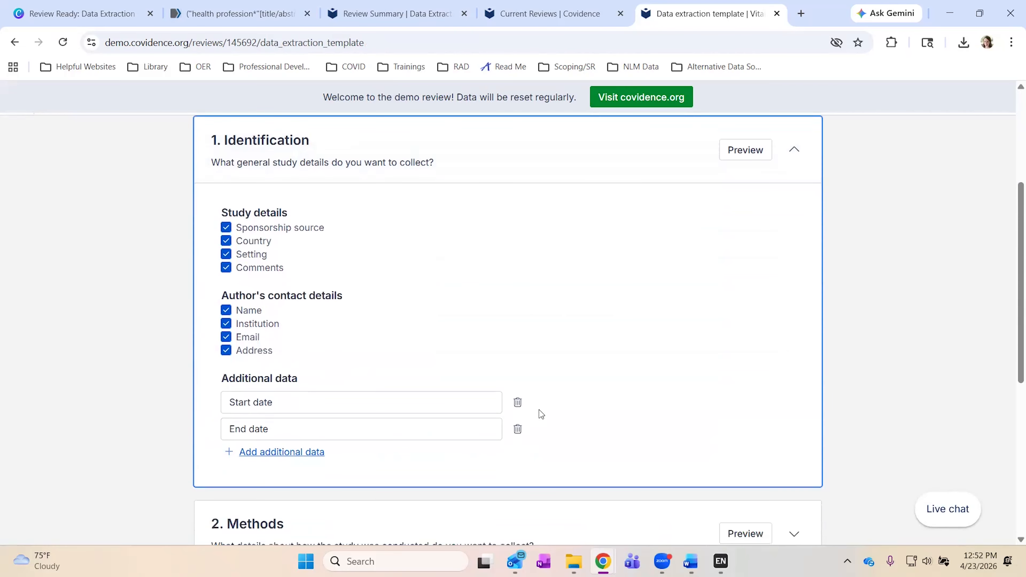
scroll(540, 414, down, 4)
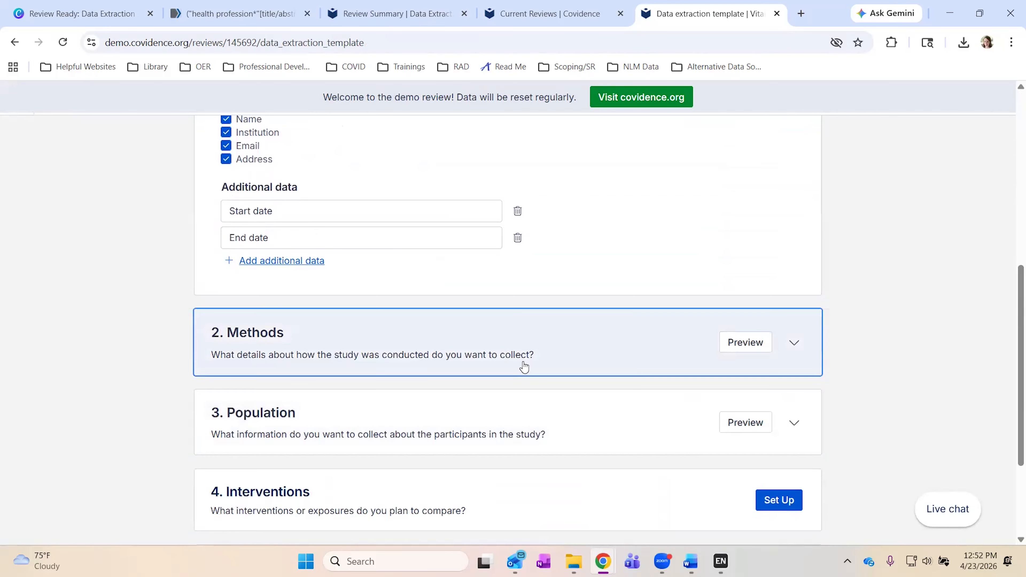
click(524, 368)
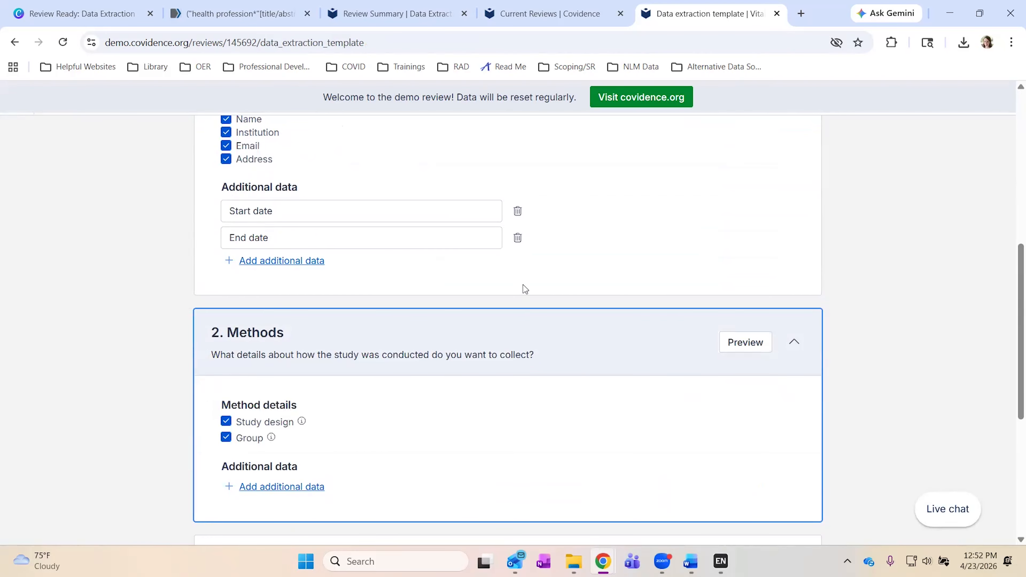
scroll(551, 298, down, 5)
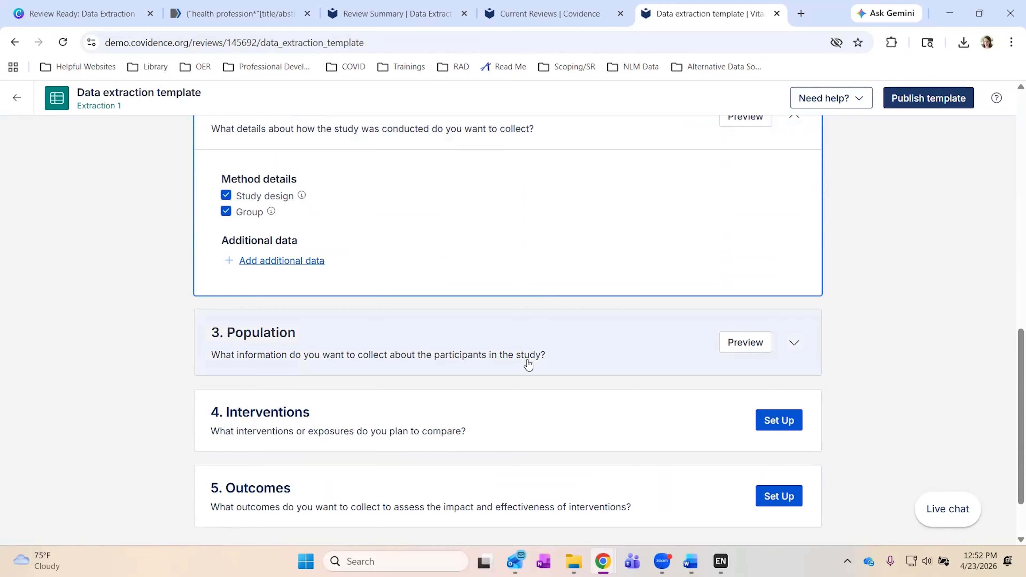
click(525, 362)
scroll(527, 363, down, 3)
scroll(527, 363, down, 3)
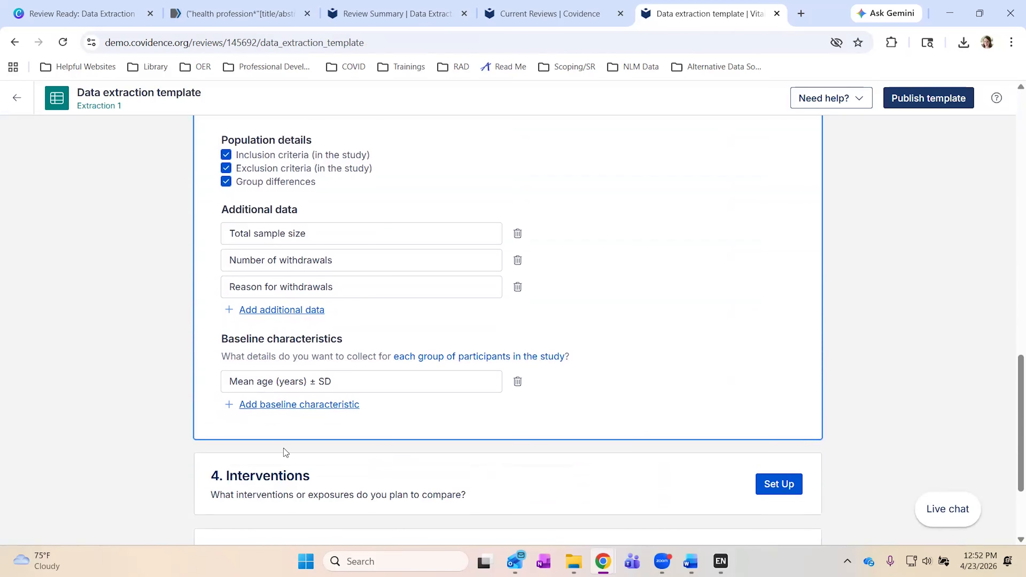
click(17, 98)
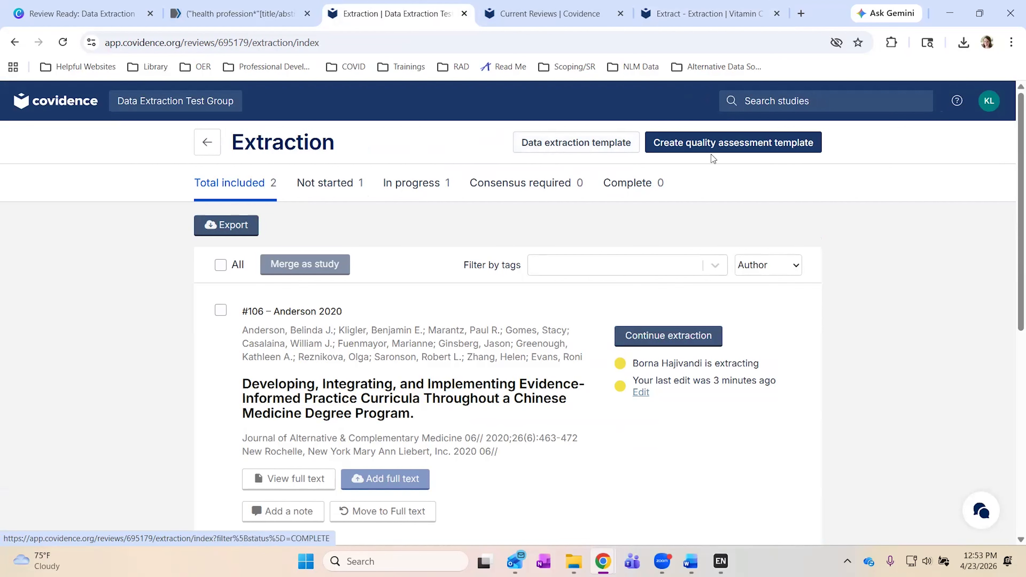
click(573, 146)
scroll(547, 366, down, 1)
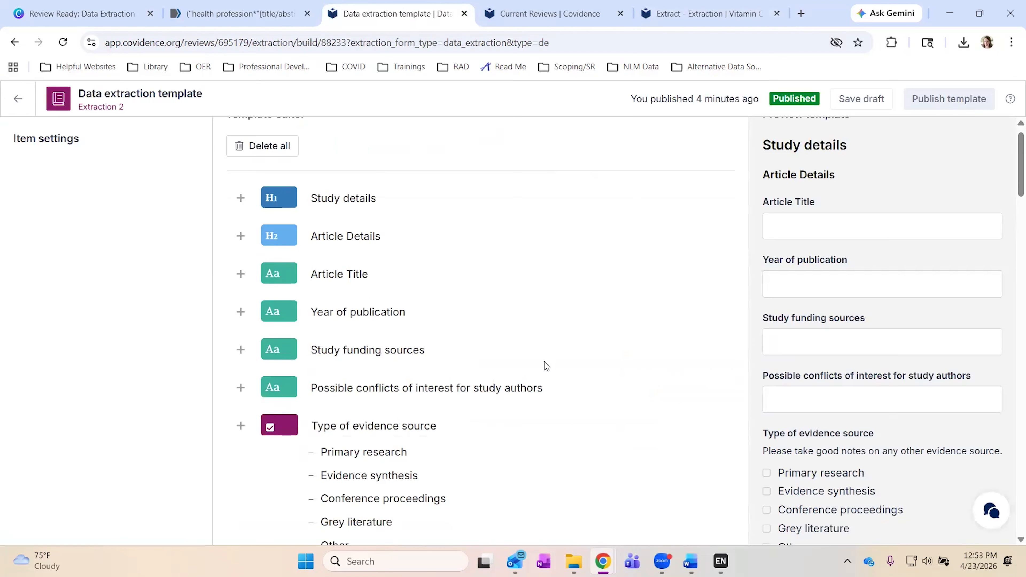
scroll(544, 362, down, 7)
scroll(545, 362, up, 9)
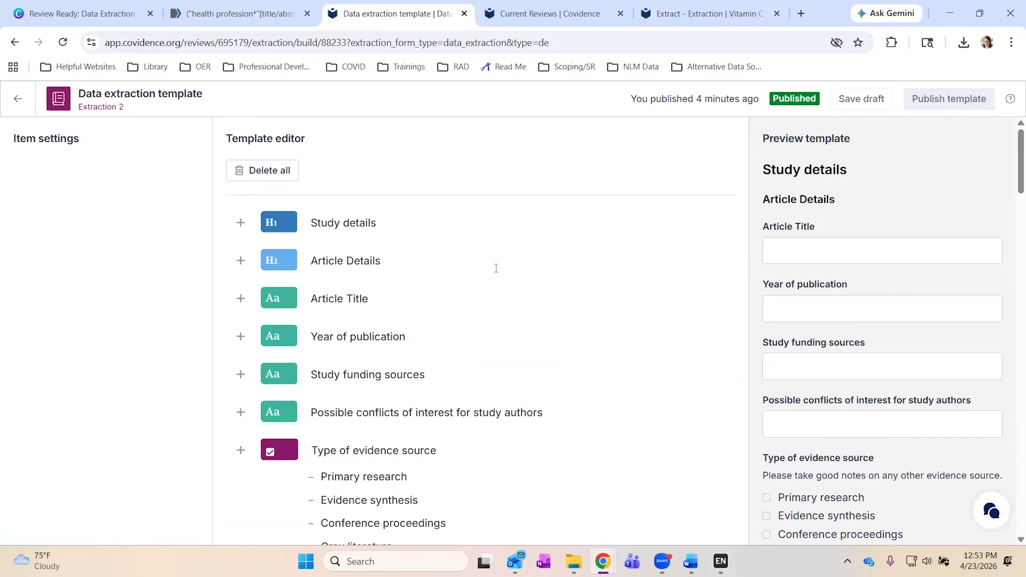
key(alt+Left)
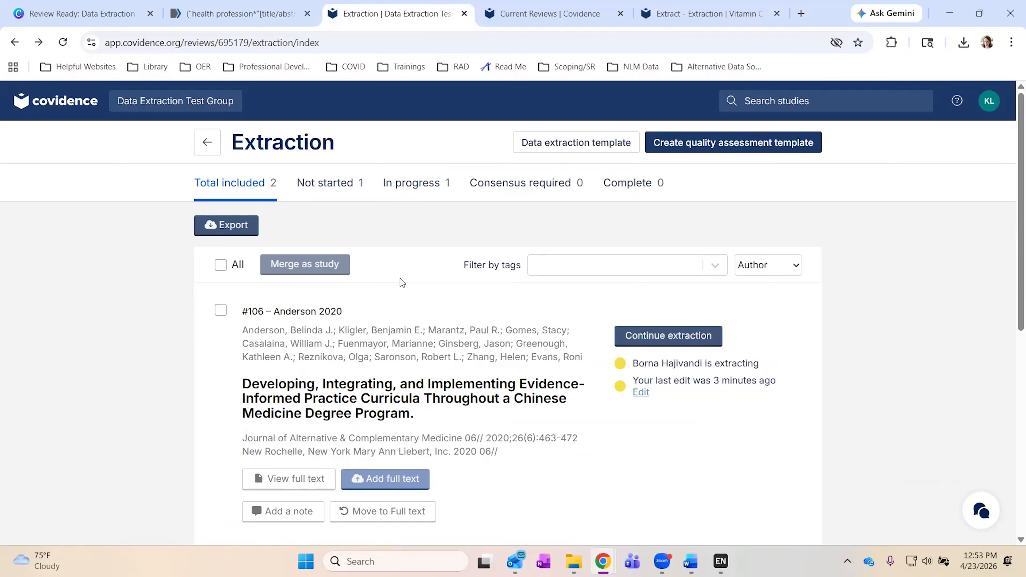
scroll(448, 298, down, 3)
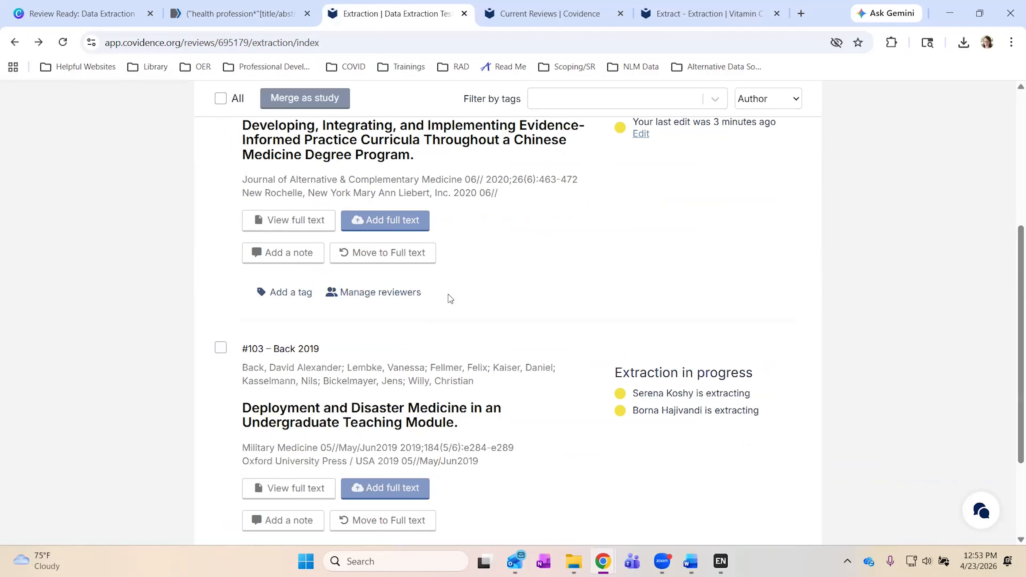
scroll(450, 298, up, 3)
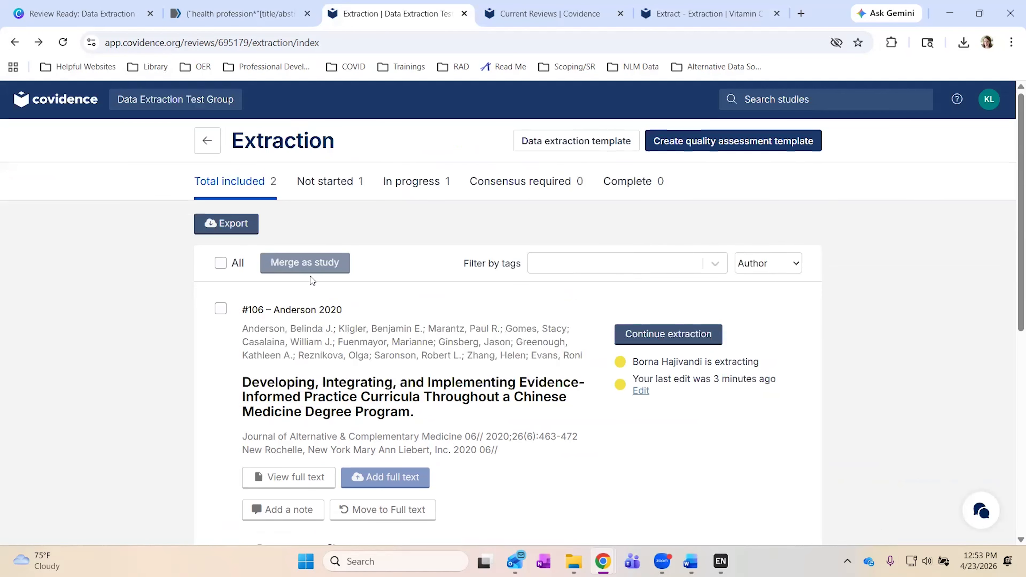
Select all studies and prepare an All data extraction export file in single_sheet_csv format.
click(220, 263)
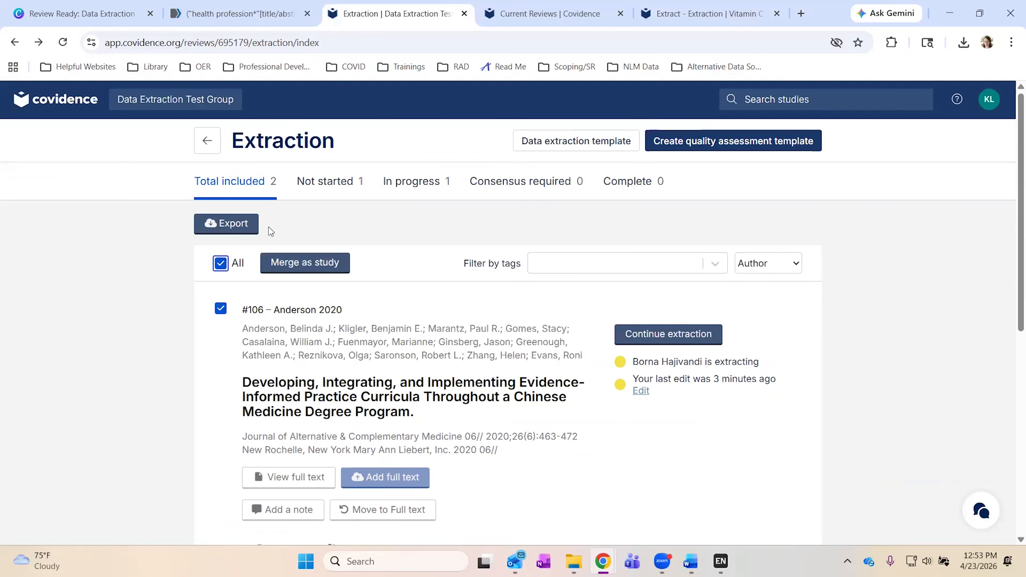
click(221, 226)
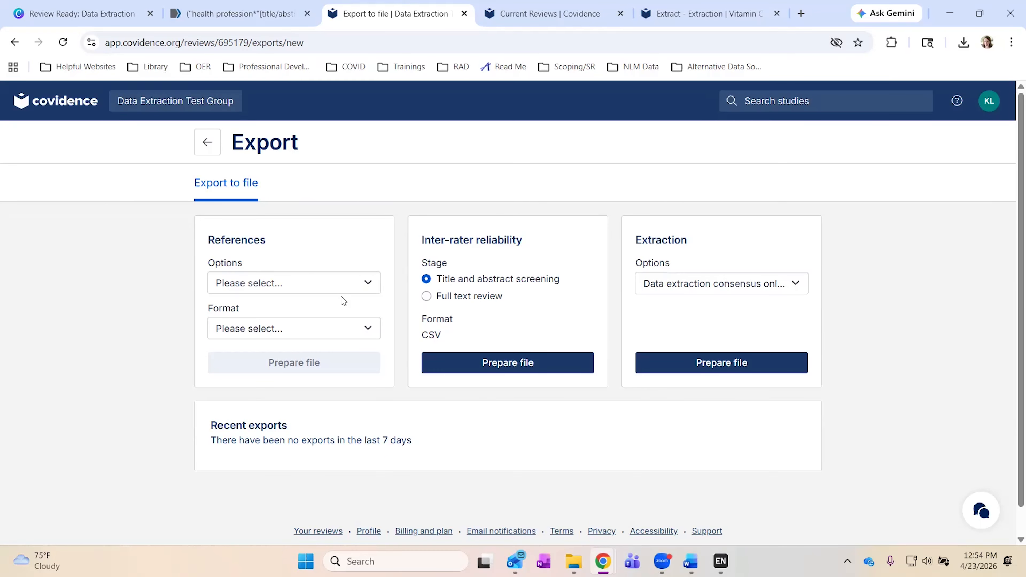
click(355, 287)
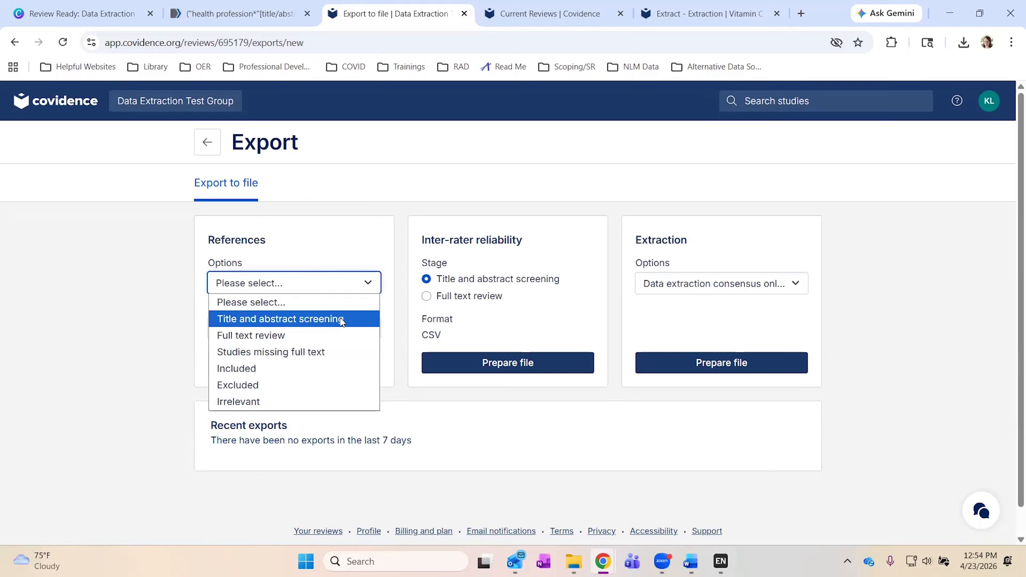
click(352, 285)
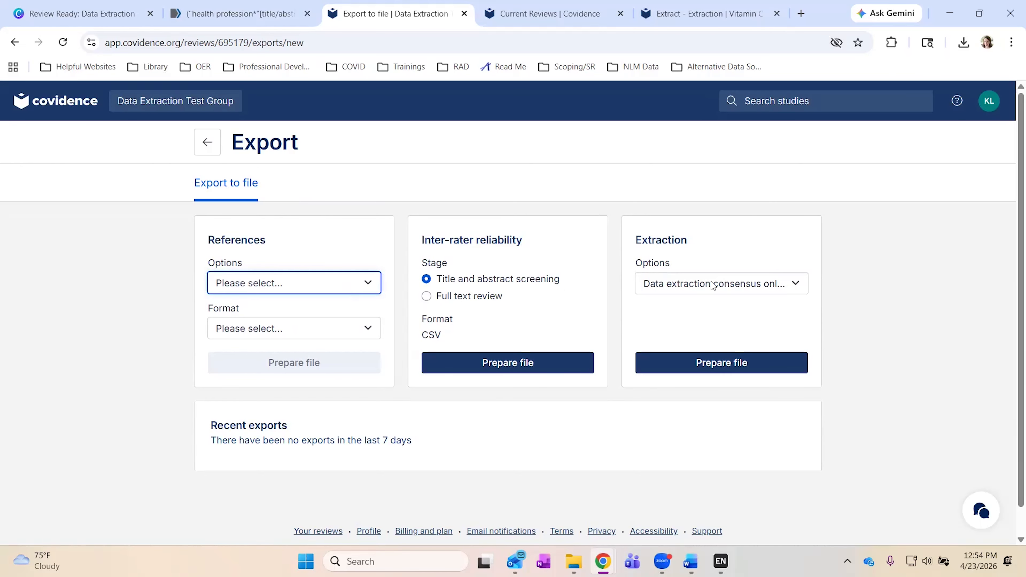
click(754, 287)
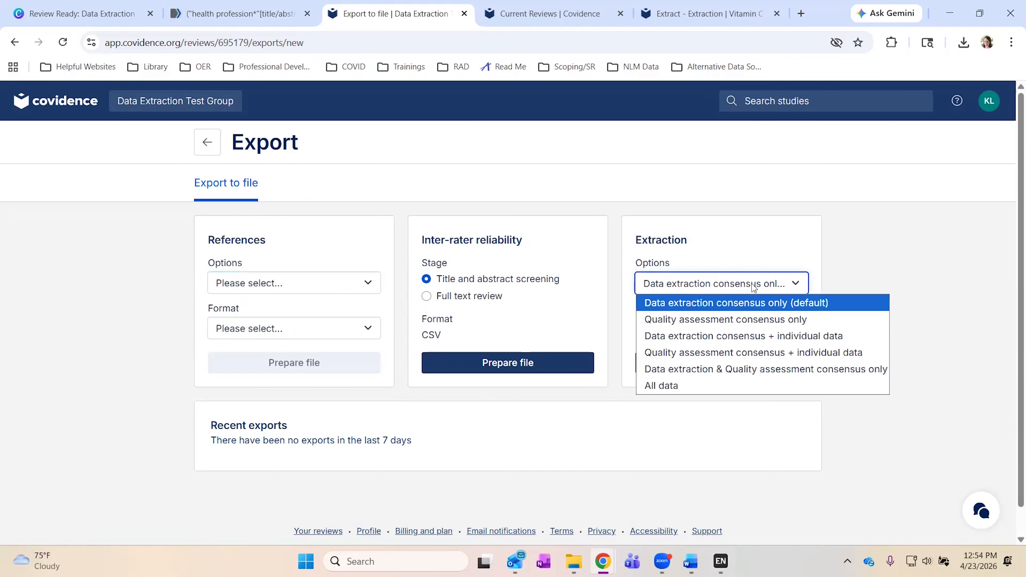
click(700, 386)
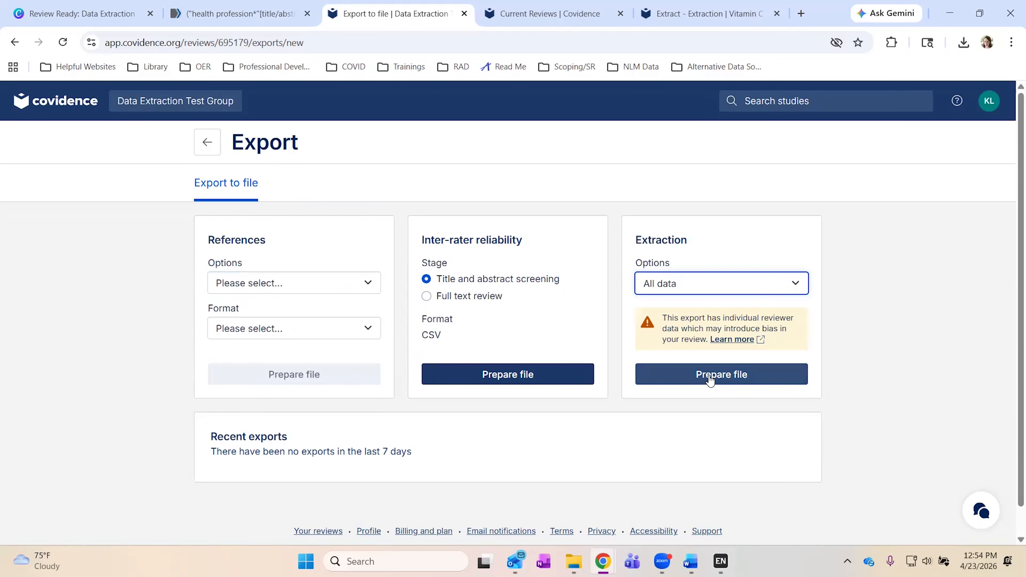
click(710, 380)
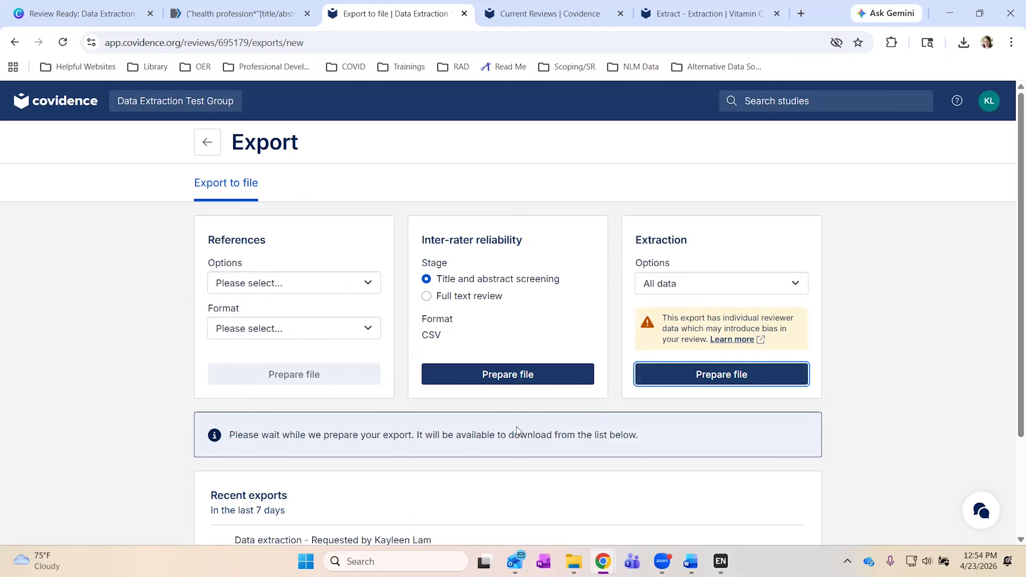
scroll(517, 428, down, 3)
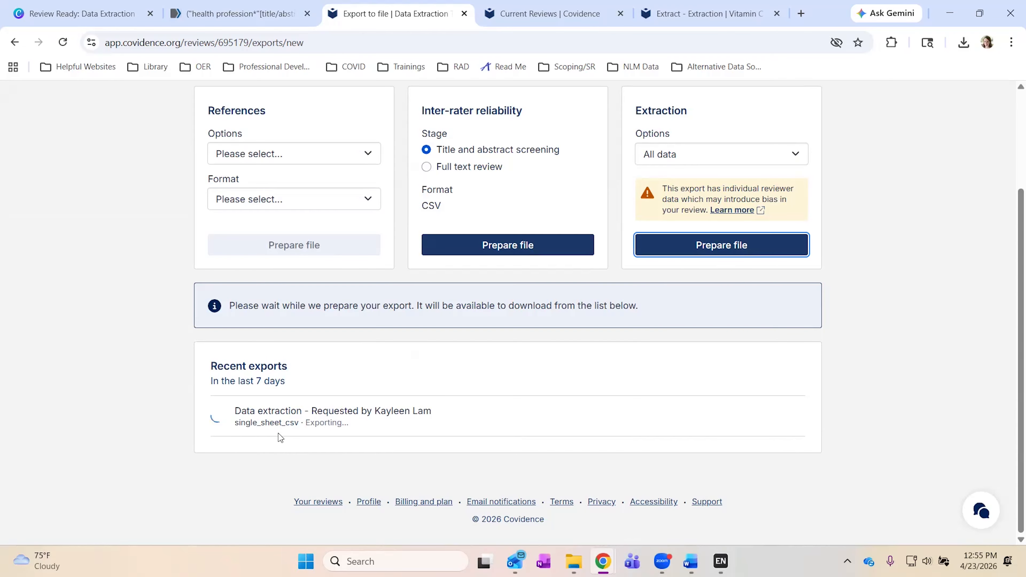
scroll(281, 438, up, 3)
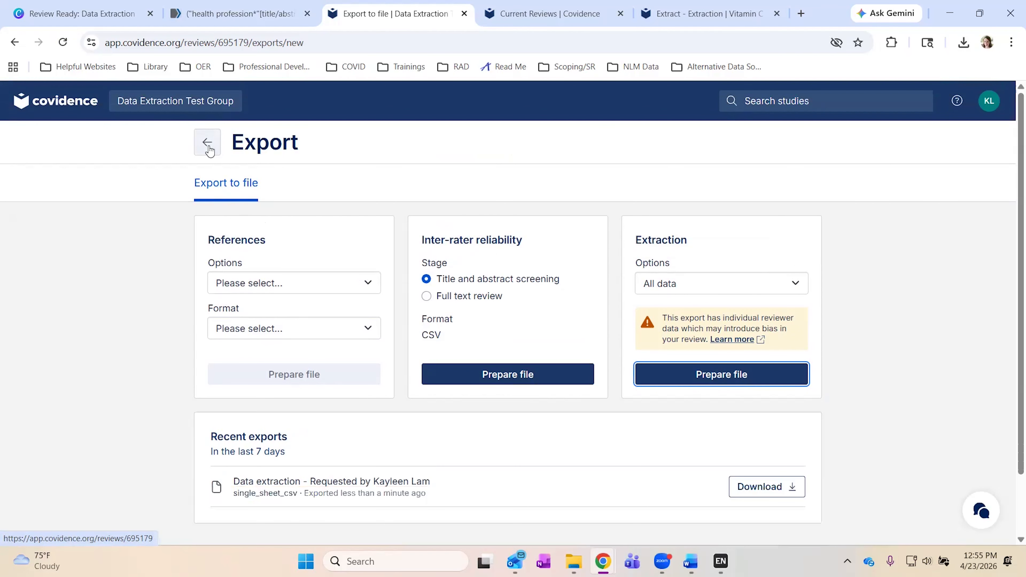
Return to the review summary, then present the Canva deck full screen on the Review Ready feedback slide.
click(208, 143)
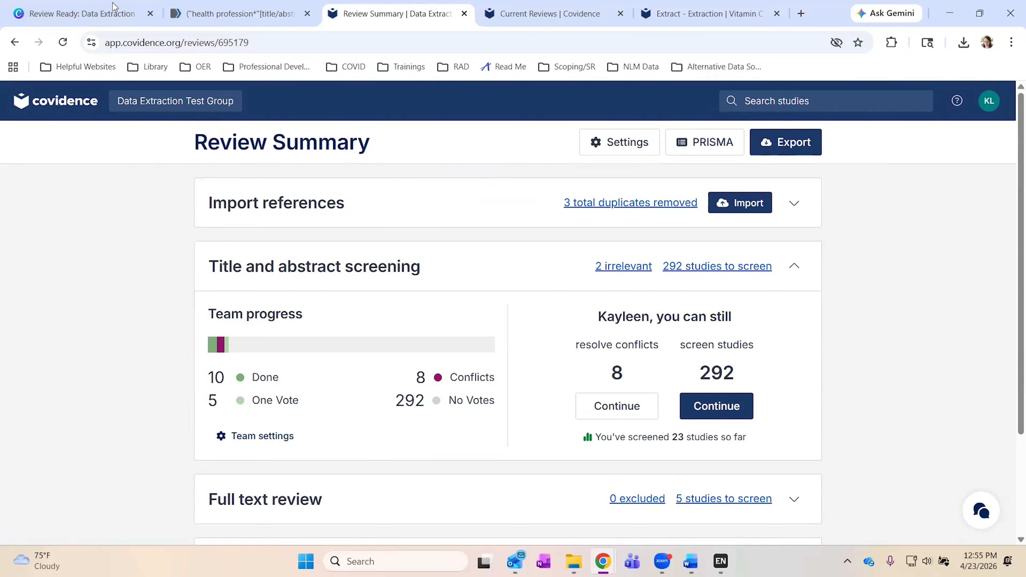
click(108, 20)
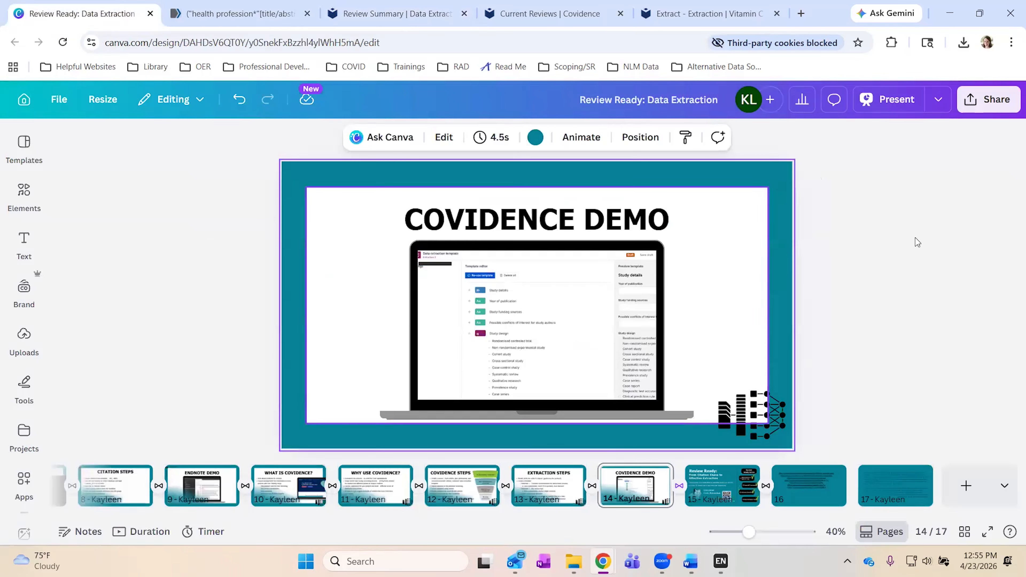
click(881, 100)
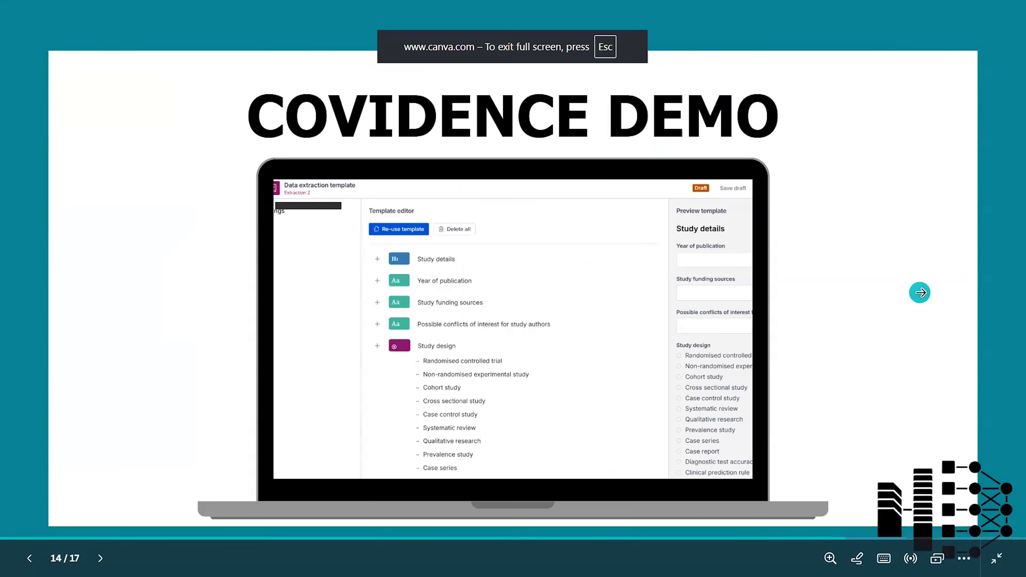
click(920, 293)
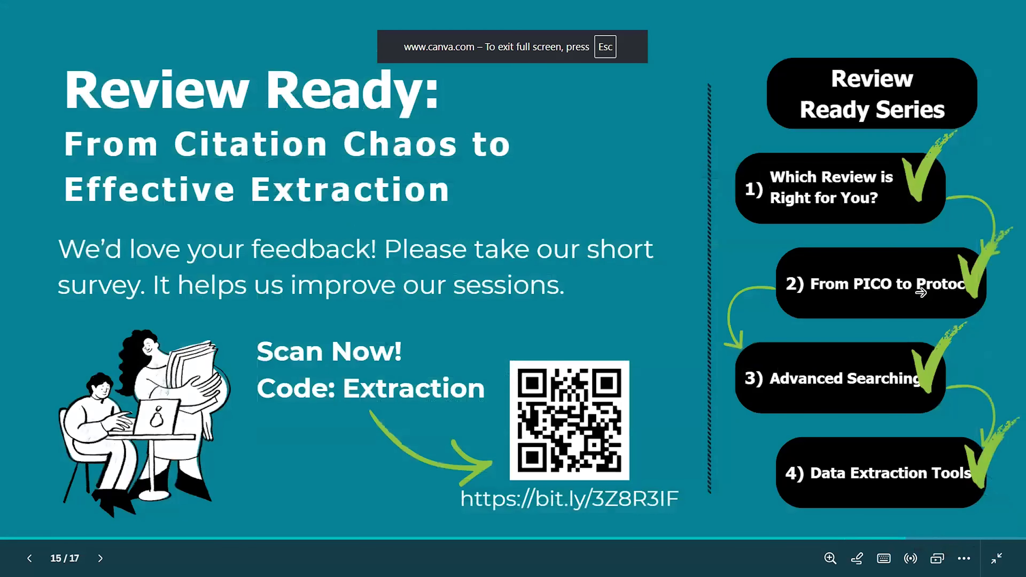